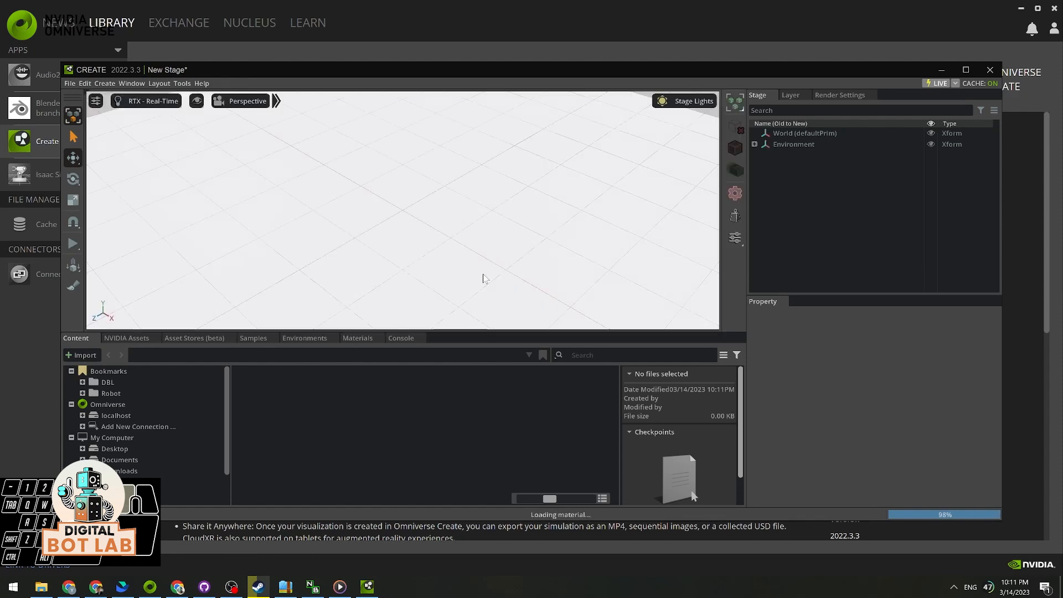
Maximize the window, frame the whole ground plane in the viewport and expand Environment in the stage hierarchy.
left_click(973, 71)
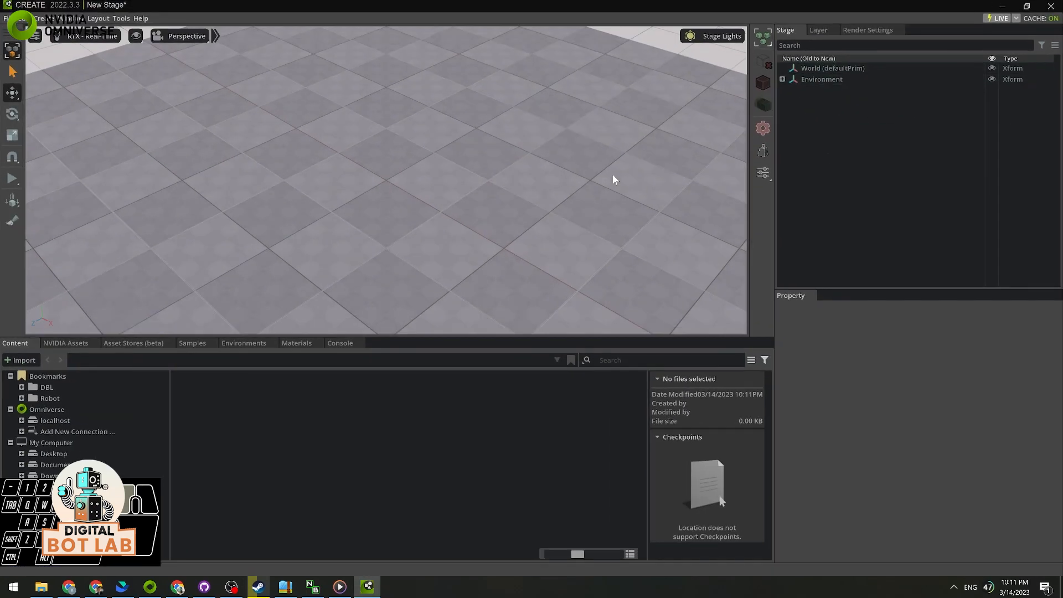
scroll(501, 245, "down", 5)
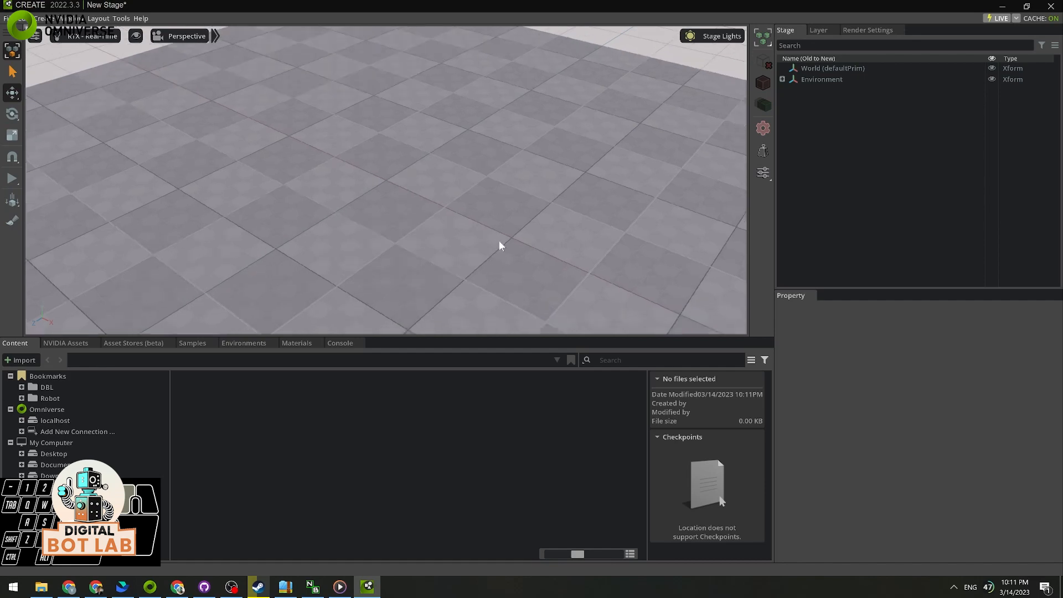
scroll(558, 248, "down", 6)
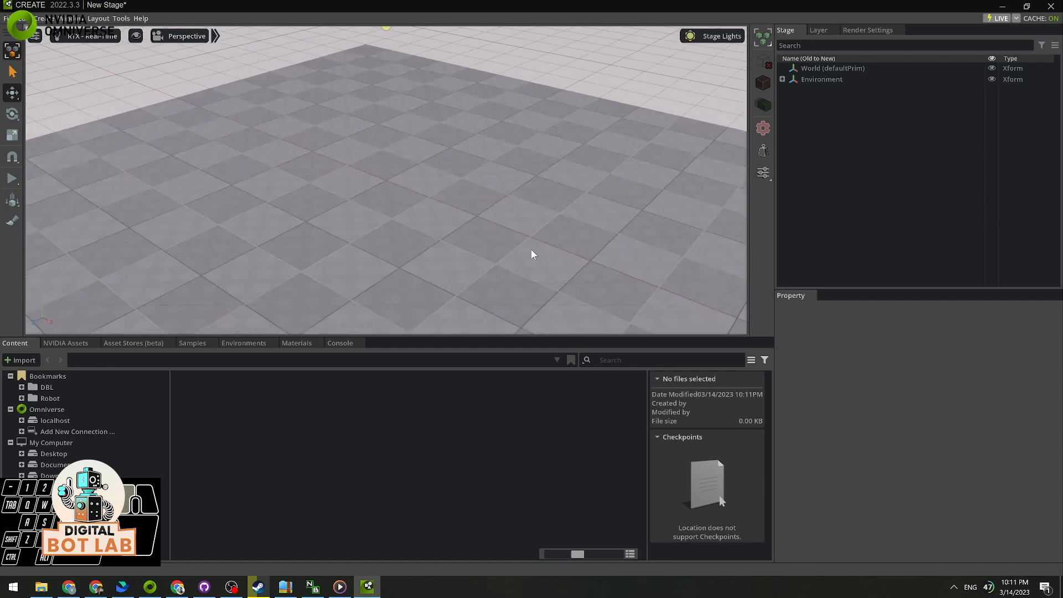
mouse_move(526, 190)
left_mouse_down("alt")
mouse_move(413, 204)
mouse_move(427, 219)
mouse_move(521, 210)
left_mouse_up("alt")
left_click(783, 80)
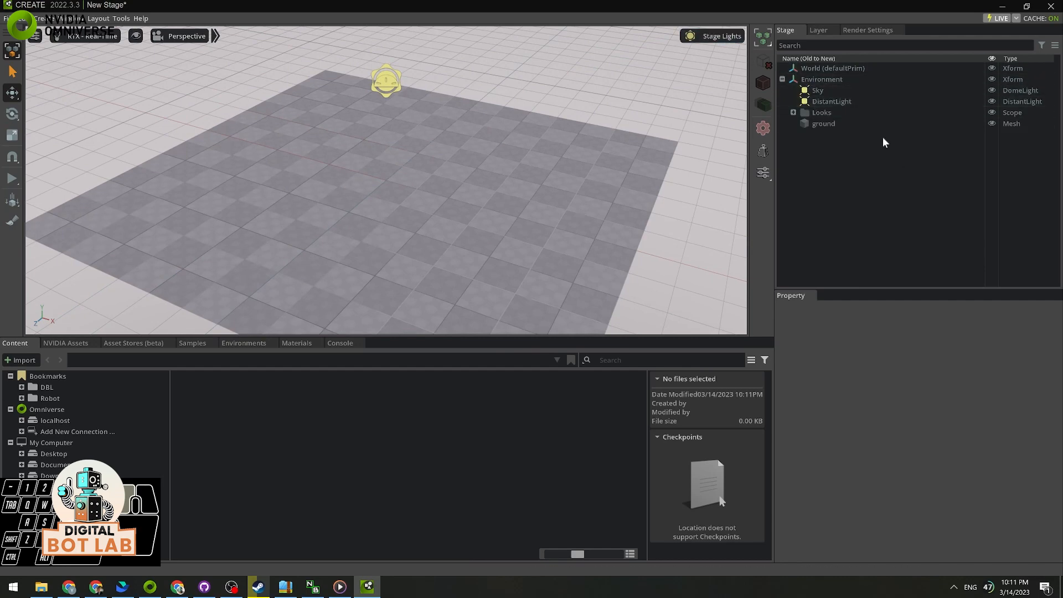
Try the Sunny Sky and Colored Lights light rigs on the scene.
left_click(724, 36)
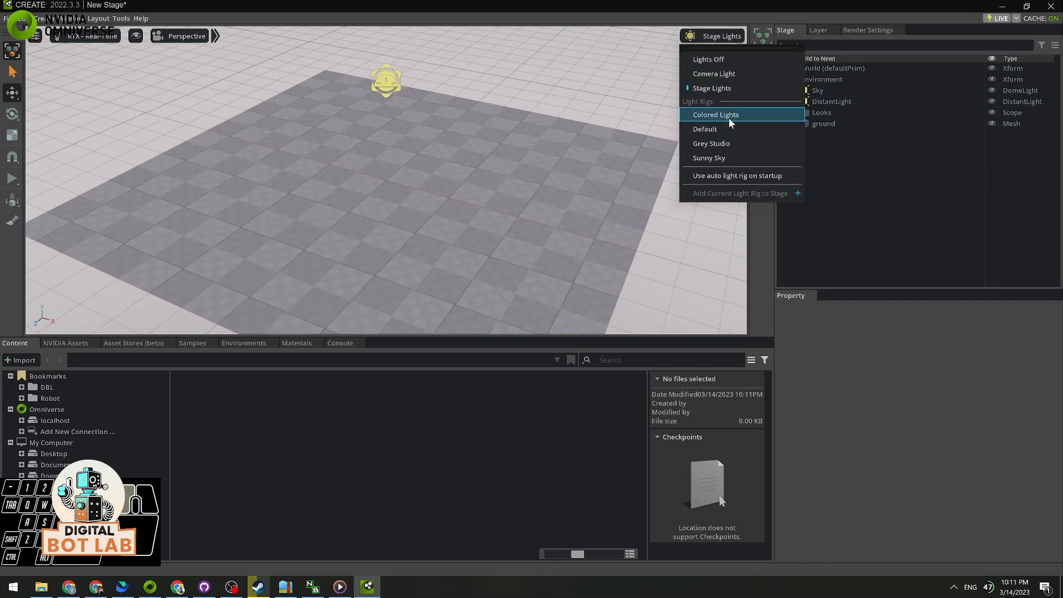
left_click(720, 159)
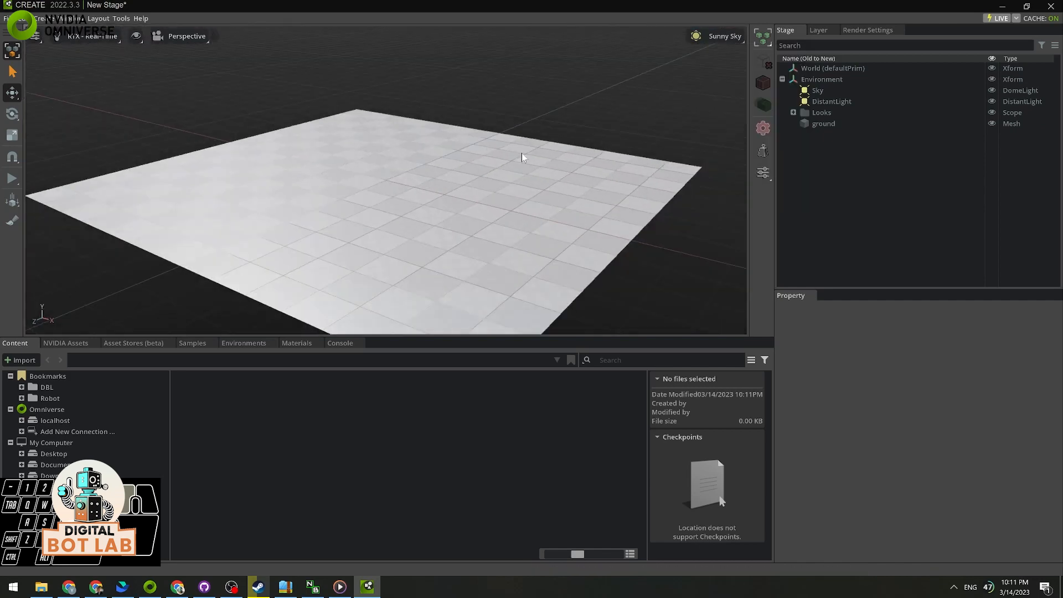
left_click(718, 36)
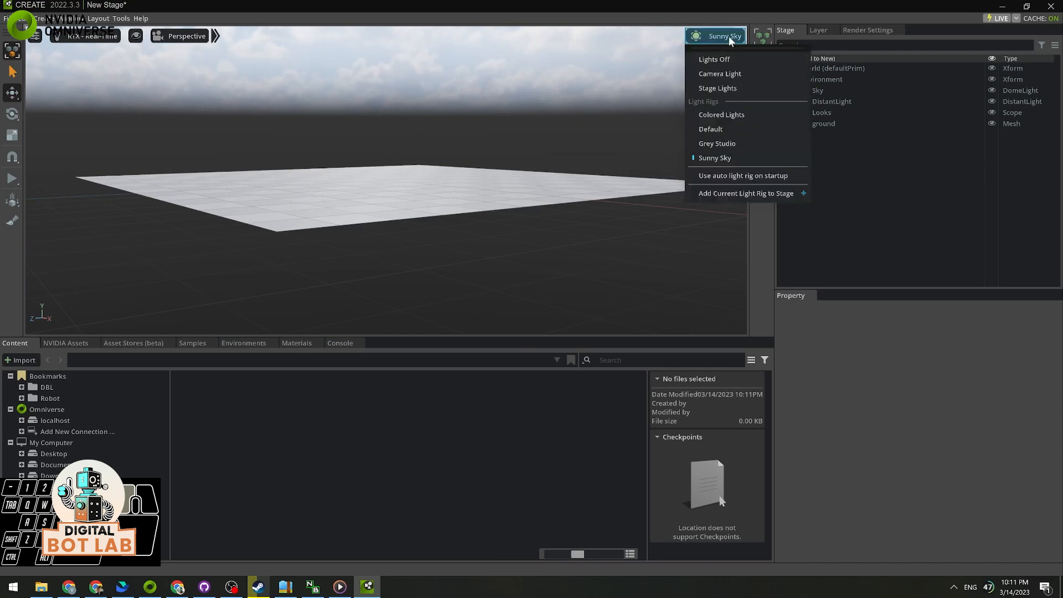
left_click(725, 129)
Light the scene with the Grey Studio light rig and select the ground mesh.
left_click(714, 36)
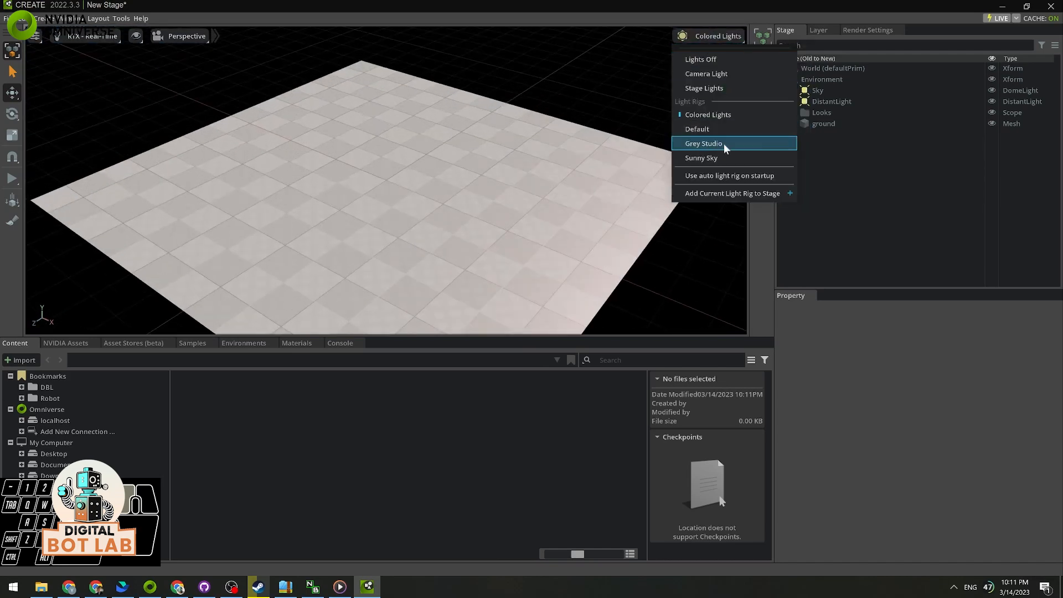
left_click(719, 145)
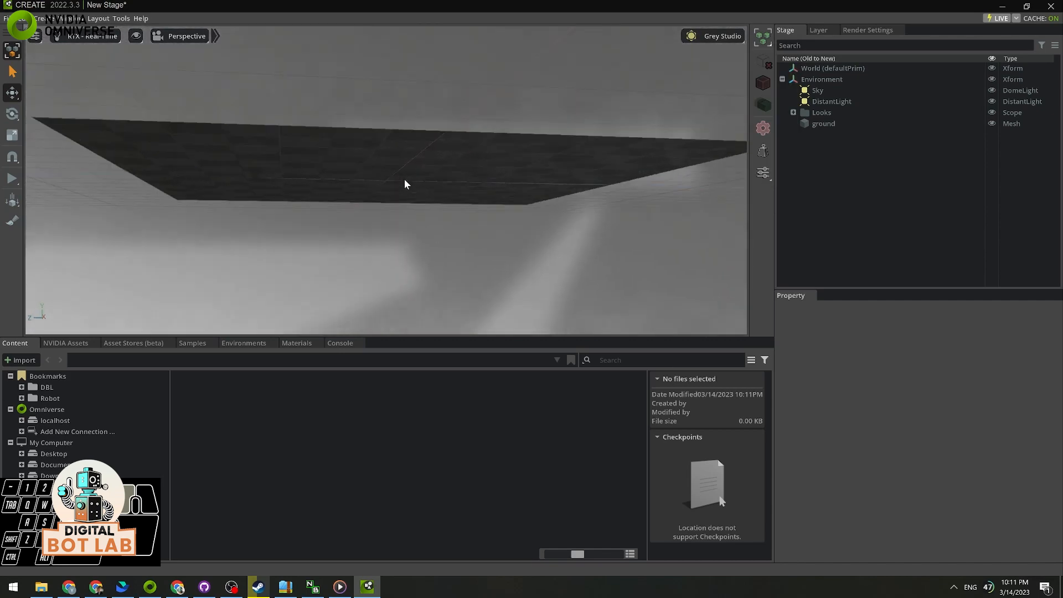
left_click_drag(405, 180, 515, 181, "alt")
left_click(588, 222)
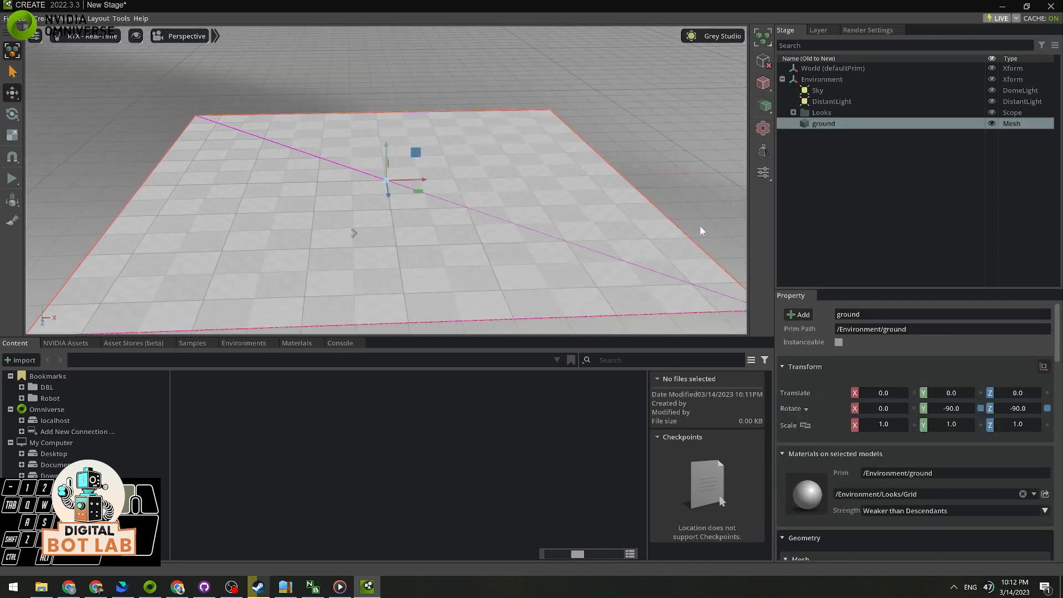
left_click_drag(702, 229, 387, 222, "alt")
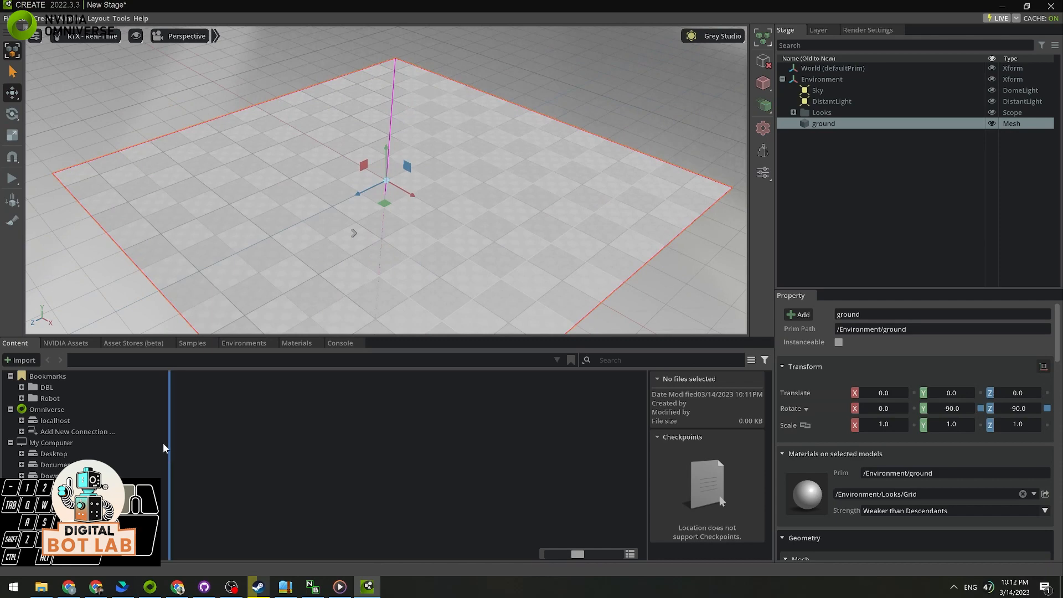
Browse to the ToyClock folder under the DBL bookmark, select clock.fbx and enlarge the viewport.
left_click(51, 387)
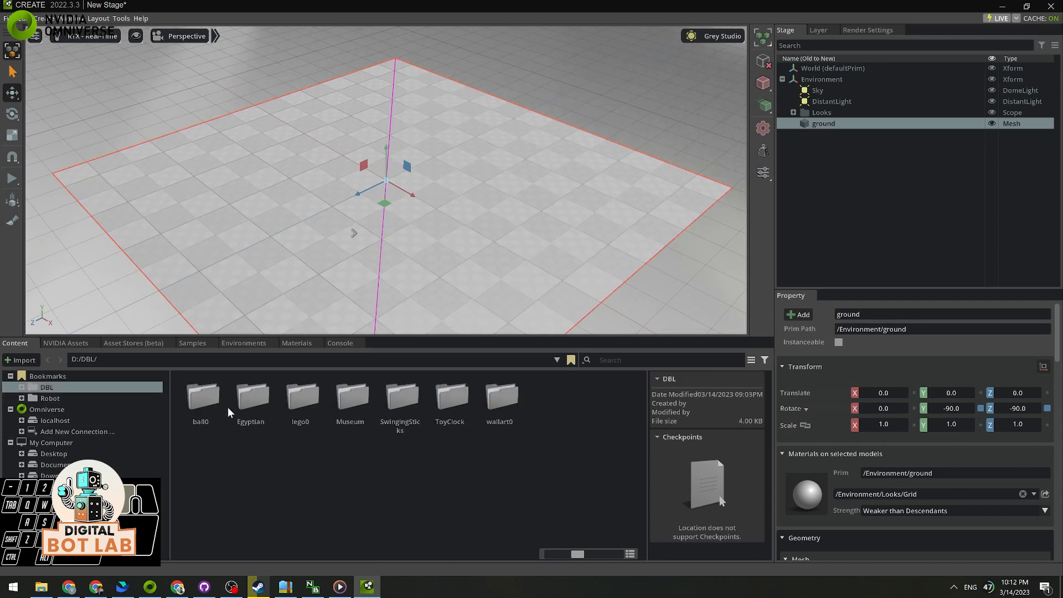
double_click(447, 412)
left_click(354, 410)
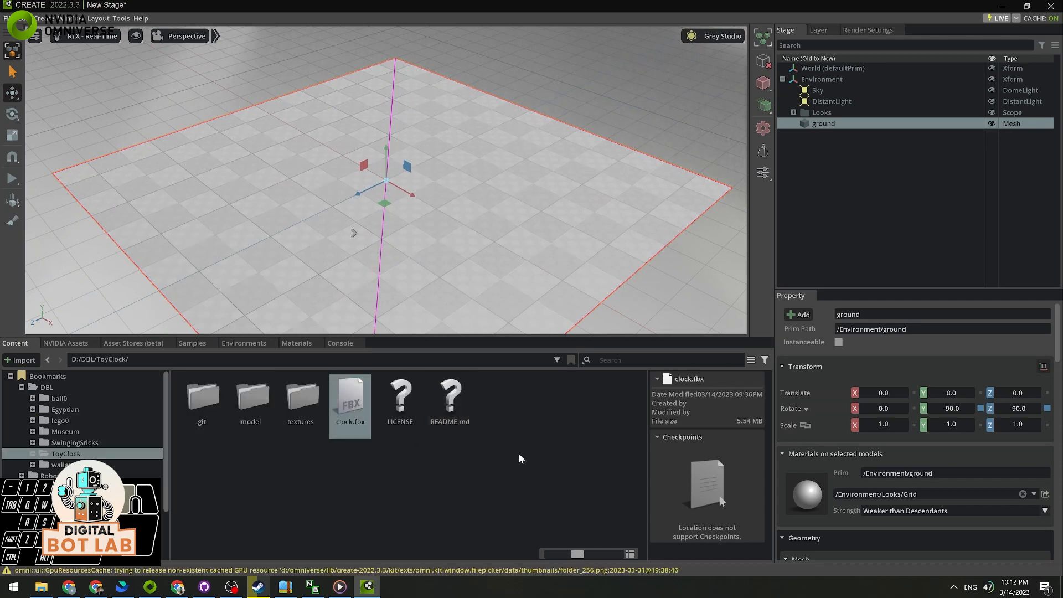
left_click_drag(572, 341, 571, 357)
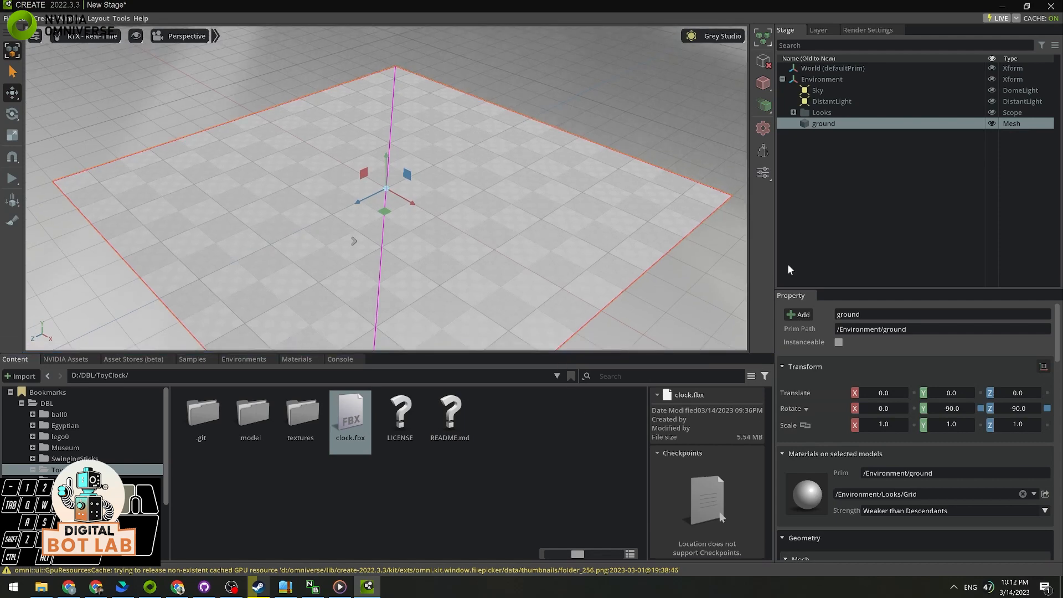
left_click_drag(773, 240, 794, 241)
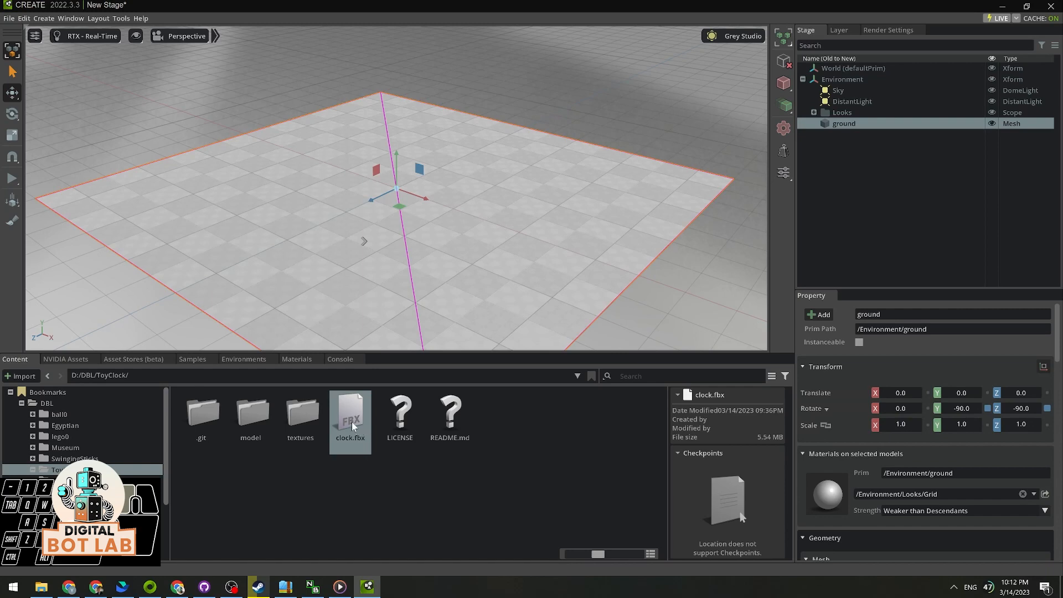
Add clock.fbx to the stage under World and raise the clock above the ground to about 291 on Y.
left_click_drag(352, 425, 886, 207)
left_click_drag(495, 253, 385, 215, "alt")
left_click_drag(546, 244, 413, 227, "alt")
middle_click_drag(456, 249, 461, 258)
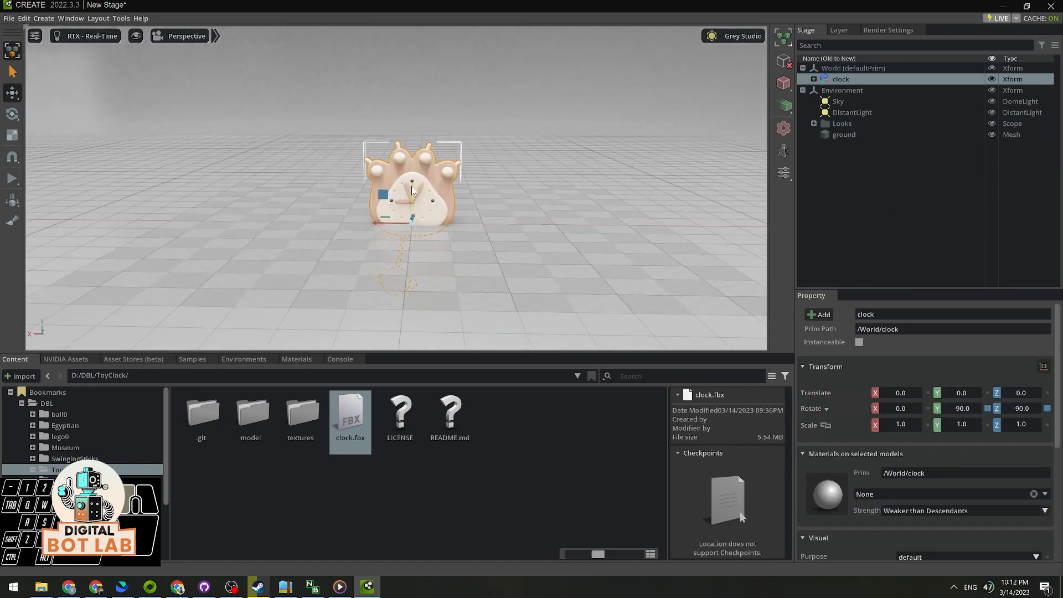
left_click_drag(412, 188, 412, 84)
left_click_drag(433, 175, 459, 181, "alt")
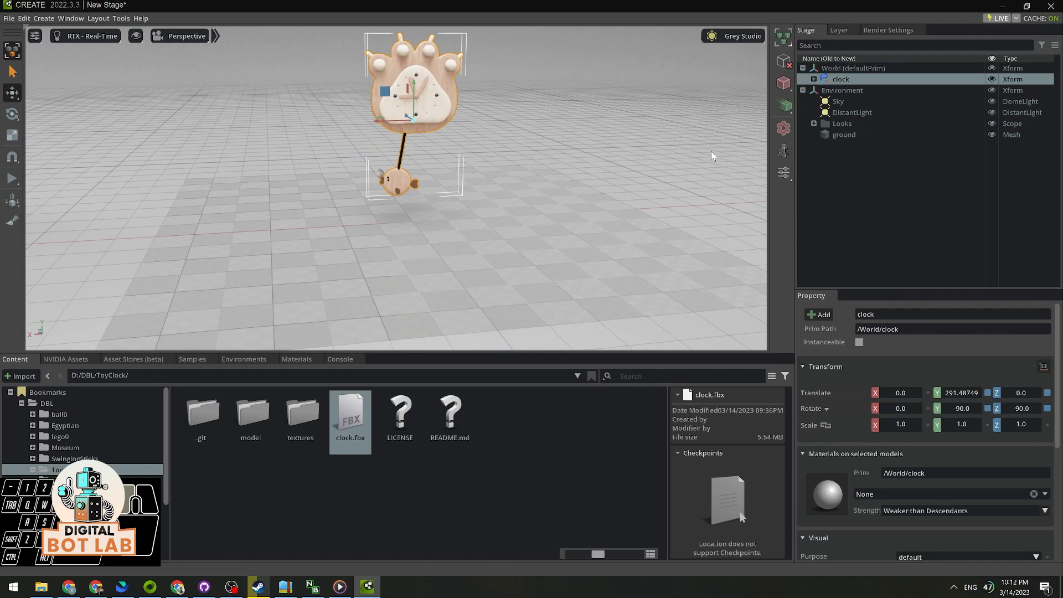
Expand the clock prim in the stage hierarchy and select its Clock and Fish parts in turn.
left_click(815, 79)
left_click_drag(561, 200, 531, 235, "alt")
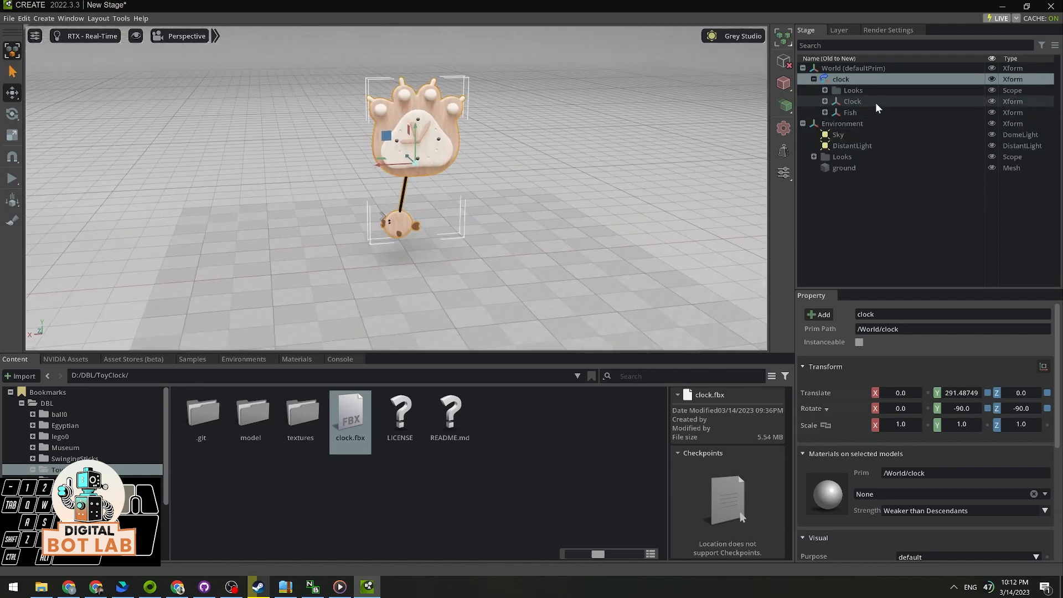
left_click(853, 102)
left_click_drag(407, 149, 430, 152, "alt")
key("ctrl+z")
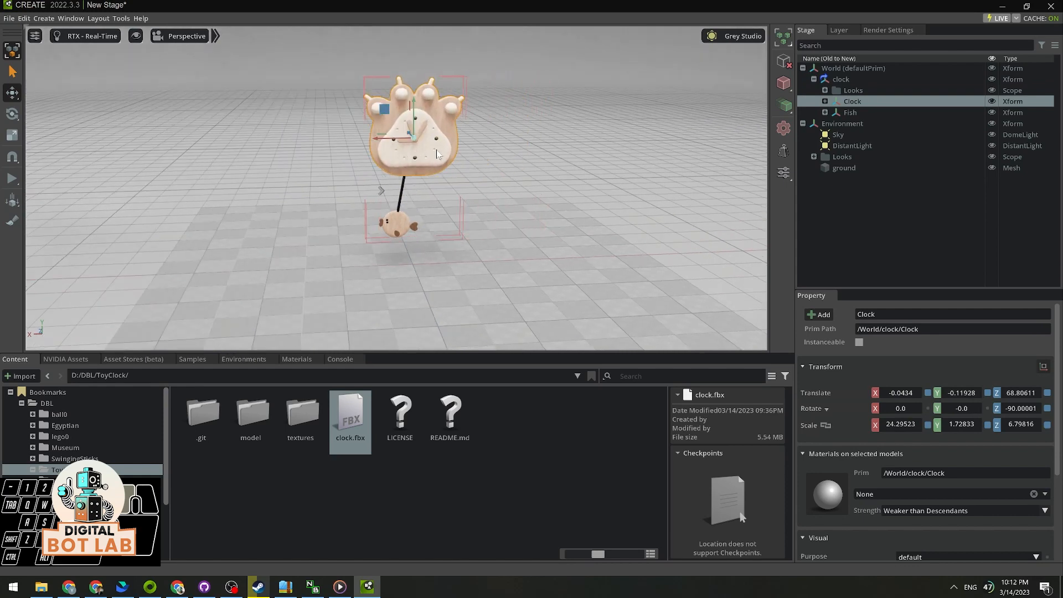
left_click(911, 113)
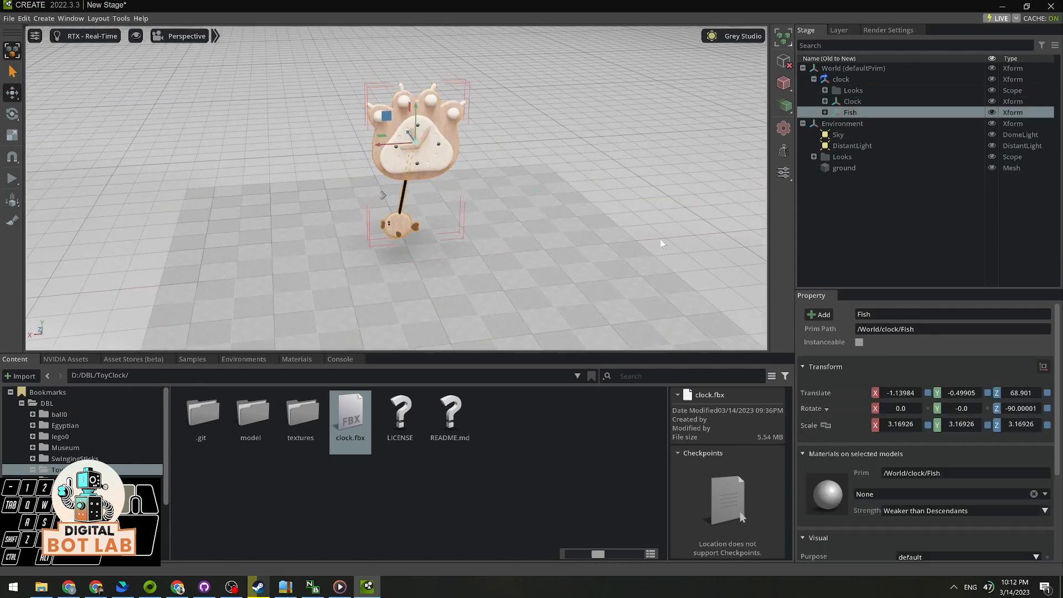
Examine the clock body and the fish pendulum from several angles and distances.
scroll(499, 217, "up", 3)
scroll(494, 220, "up", 2)
left_click_drag(569, 244, 548, 253, "alt")
scroll(538, 251, "down", 2)
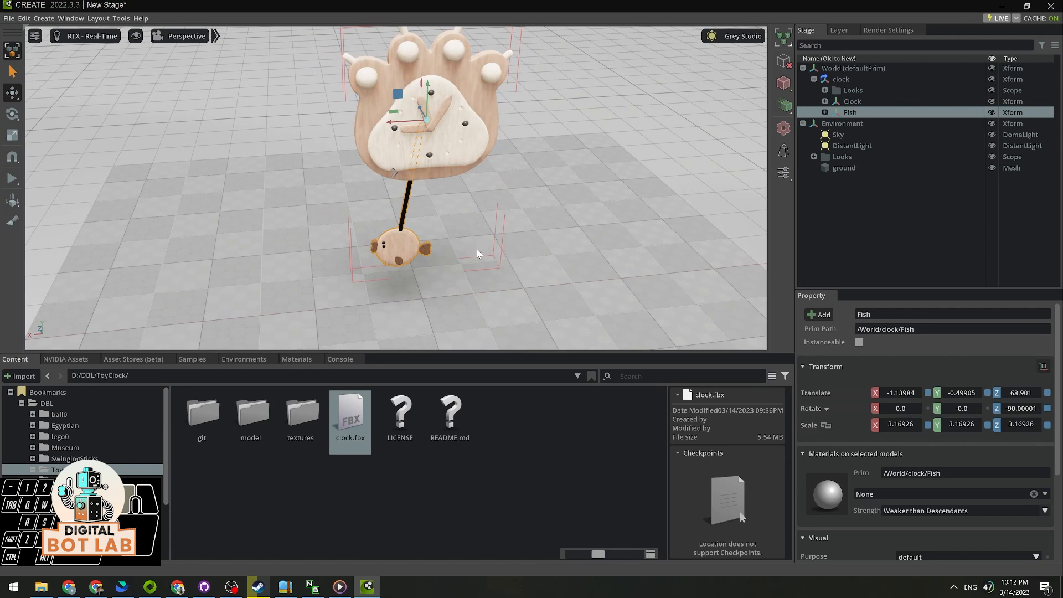
left_click_drag(541, 249, 517, 233, "alt")
scroll(511, 232, "down", 2)
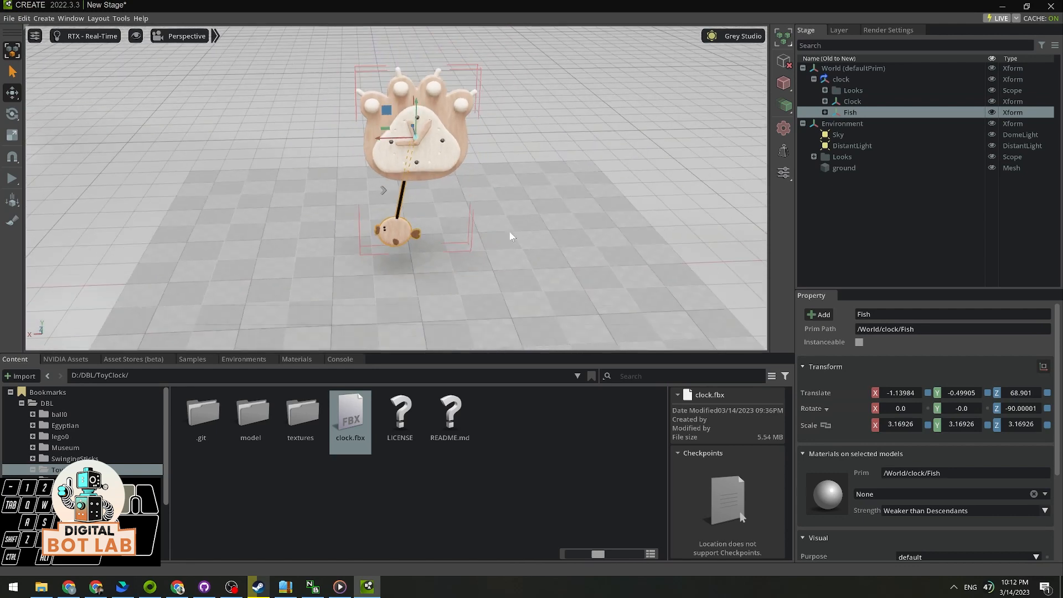
left_click(507, 233)
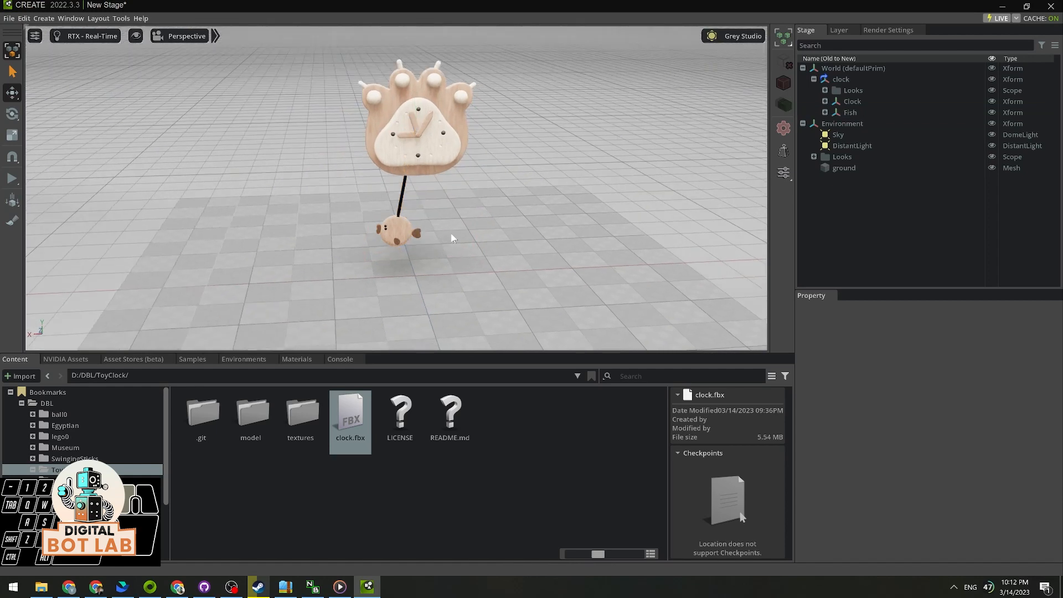
scroll(453, 234, "up", 3)
middle_click_drag(502, 225, 493, 260)
left_click_drag(473, 256, 558, 249, "alt")
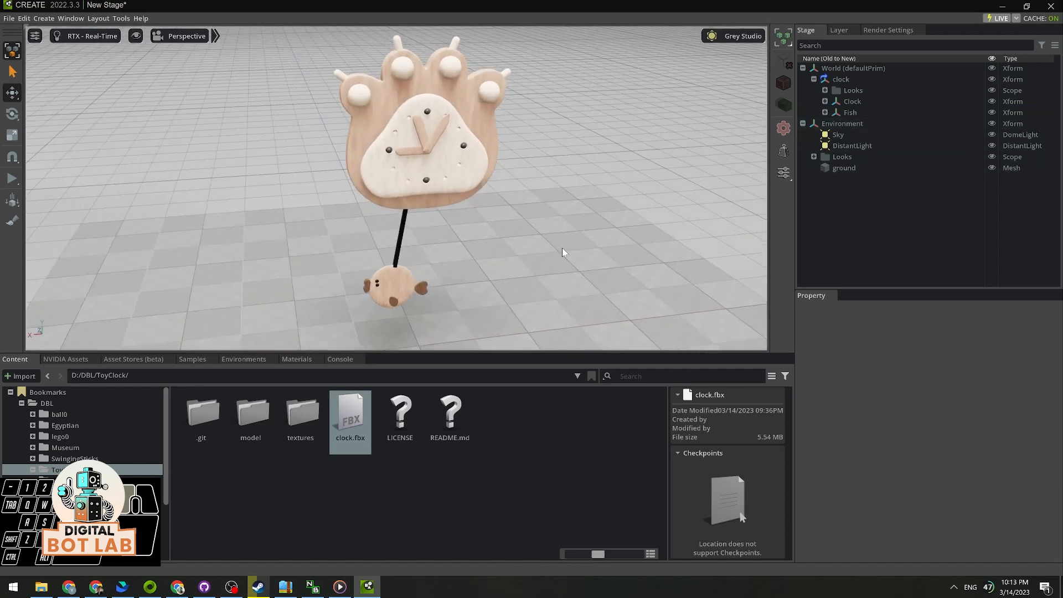
left_click_drag(574, 235, 562, 232, "alt")
left_click_drag(456, 264, 475, 253, "alt")
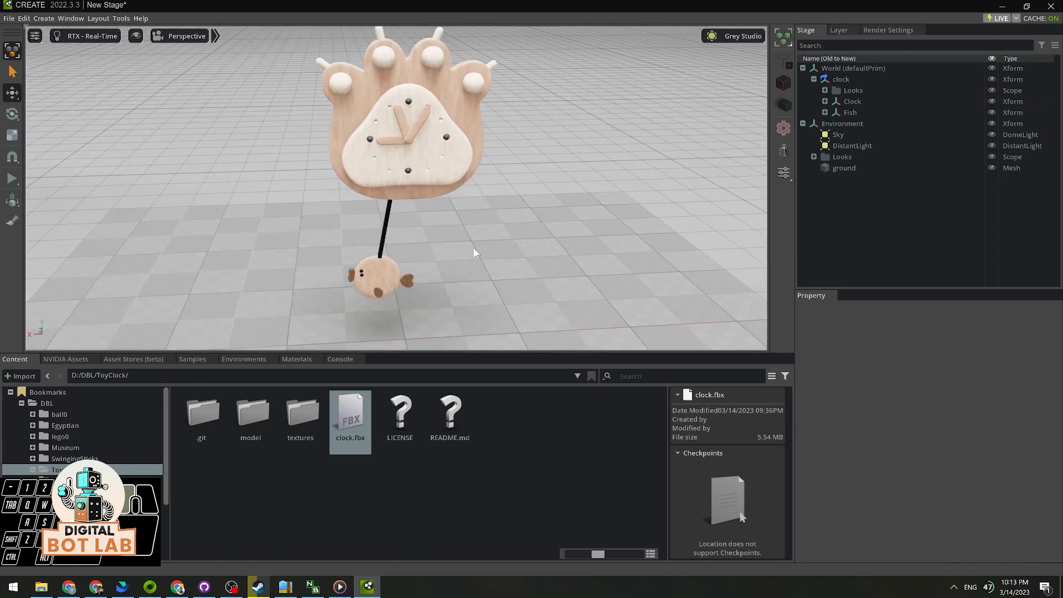
scroll(476, 251, "down", 2)
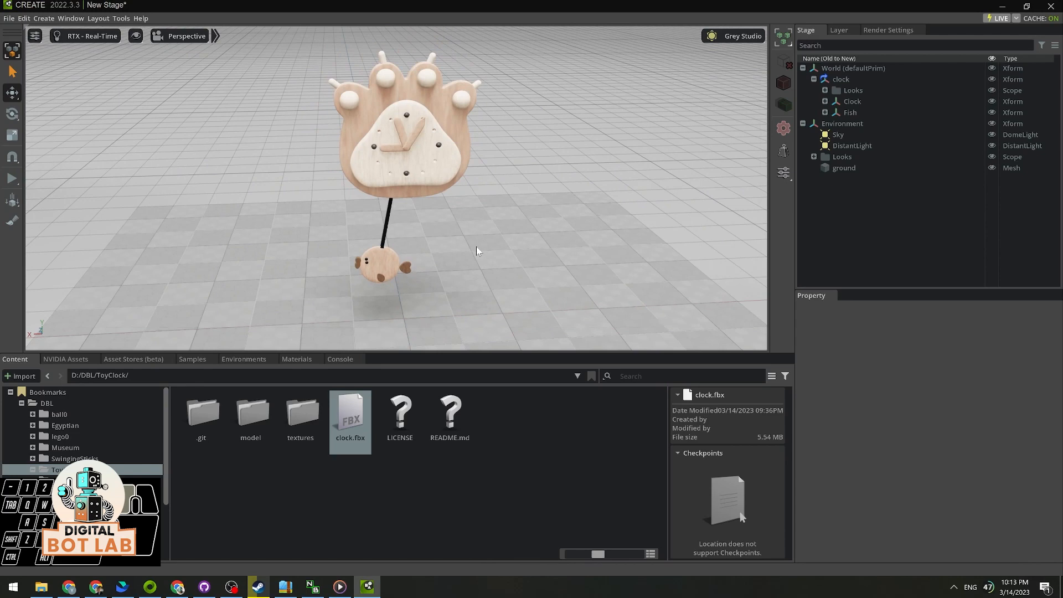
Add the Rigid Body with Colliders Preset physics to the Fish prim and check its collider outline.
left_click(853, 112)
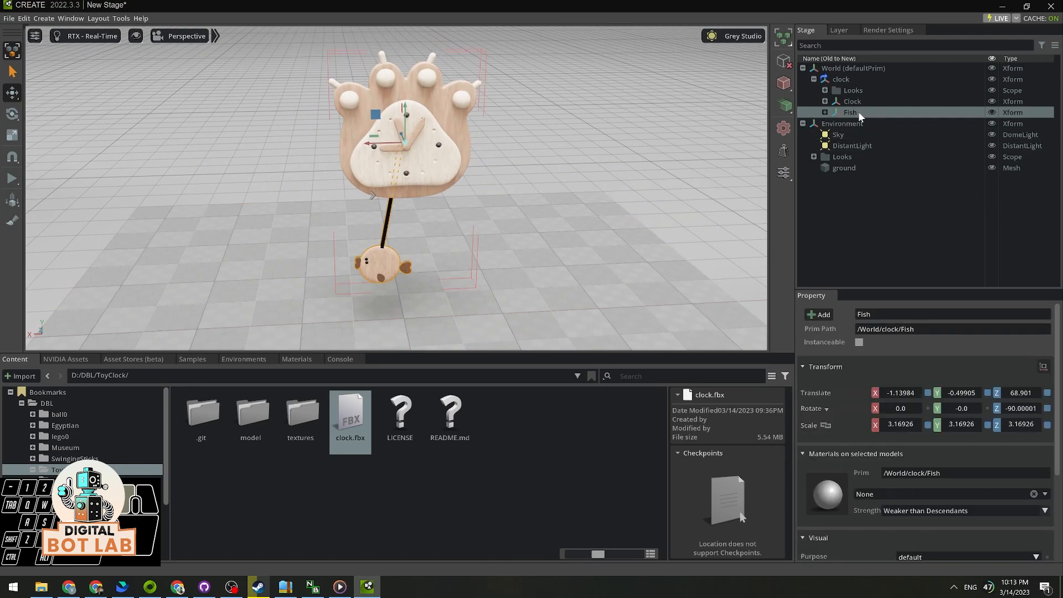
left_click_drag(498, 206, 518, 211, "alt")
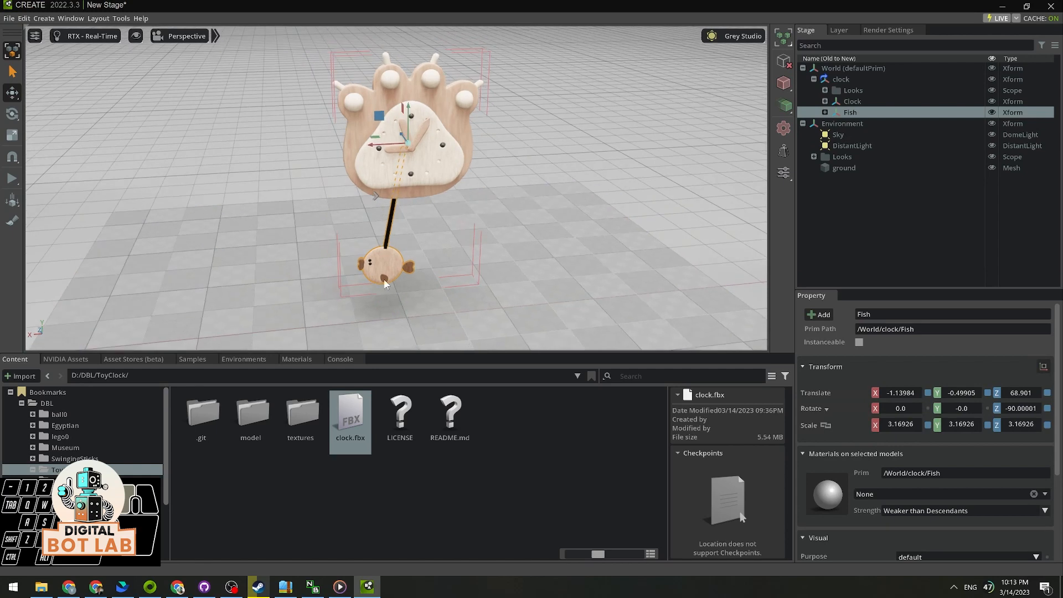
right_click(861, 115)
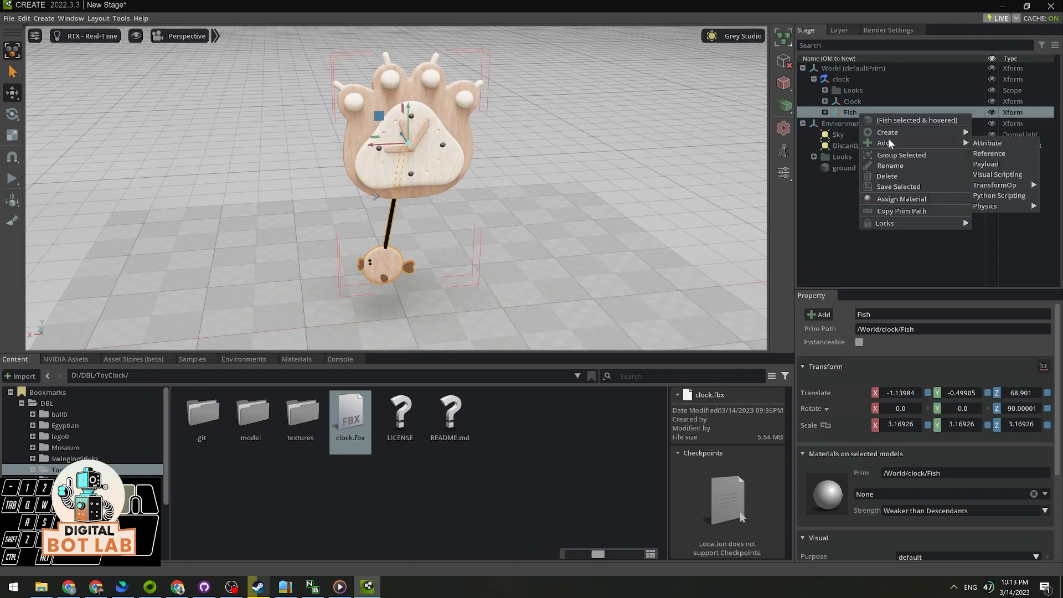
left_click(831, 266)
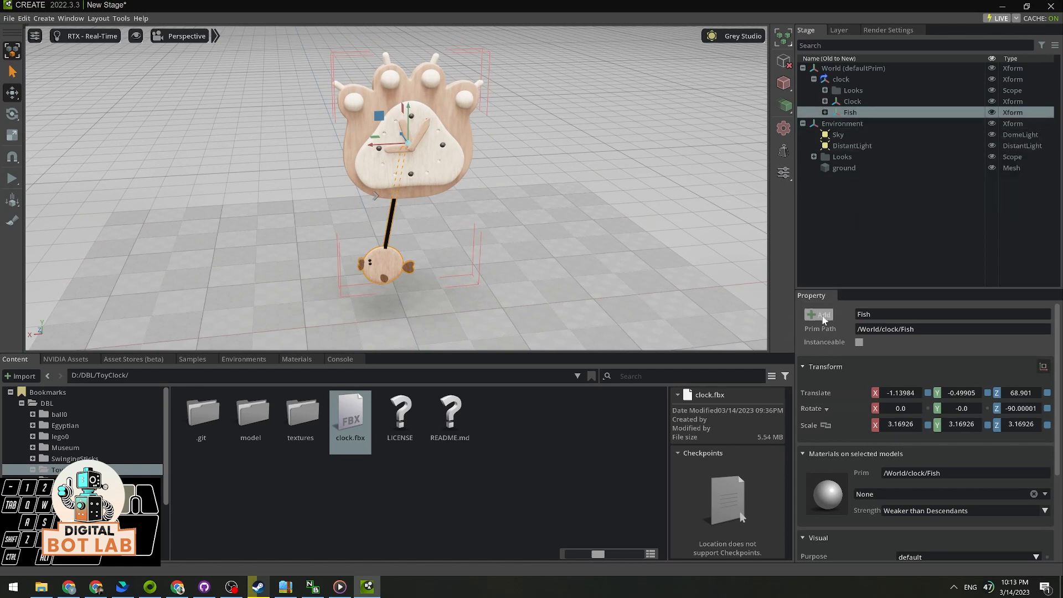
left_click(822, 316)
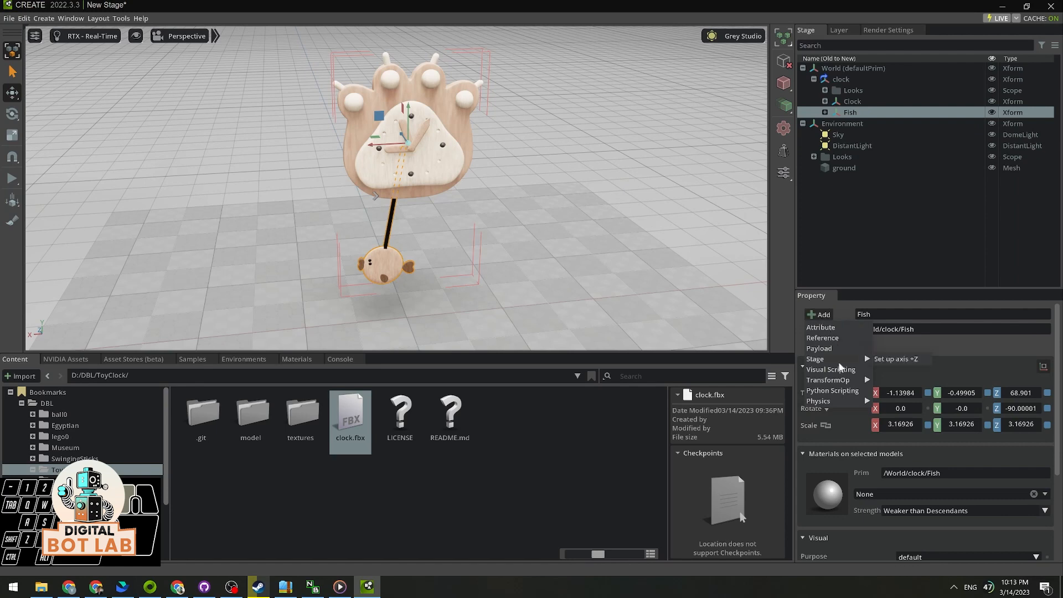
mouse_move(841, 403)
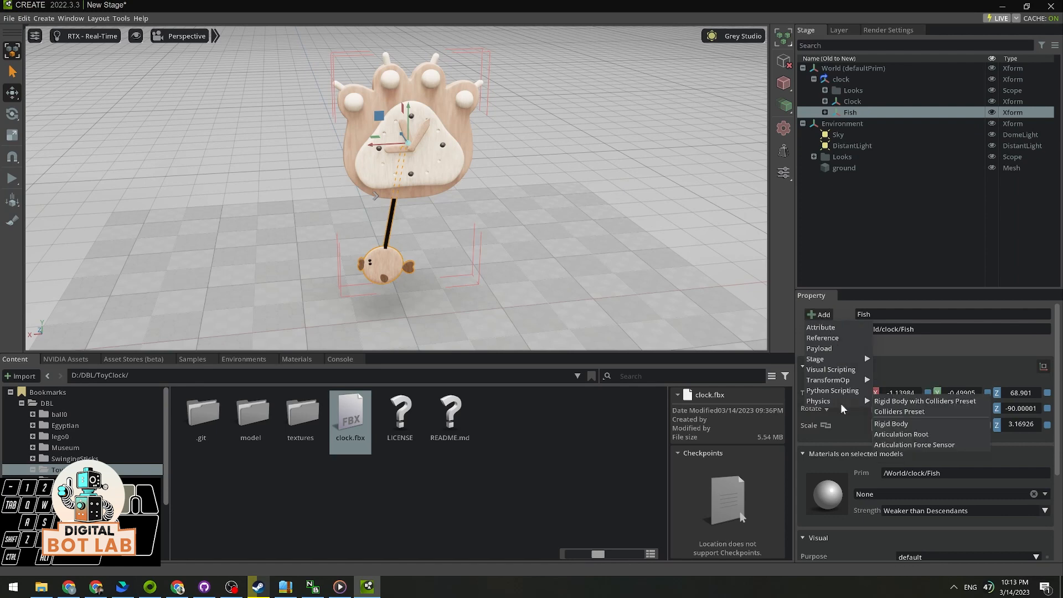
left_click(907, 403)
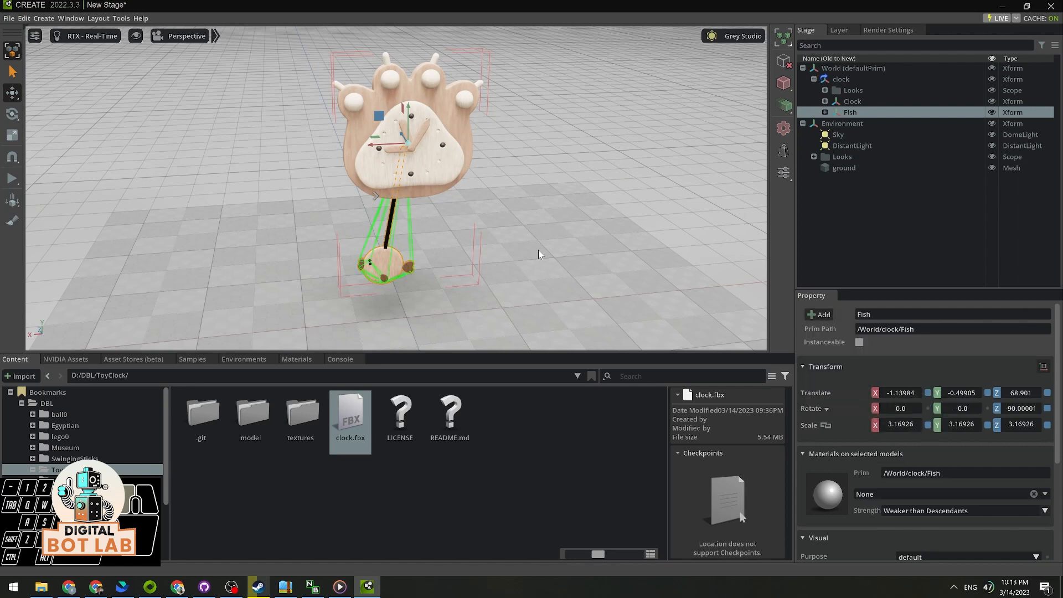
left_click_drag(539, 250, 458, 275, "alt")
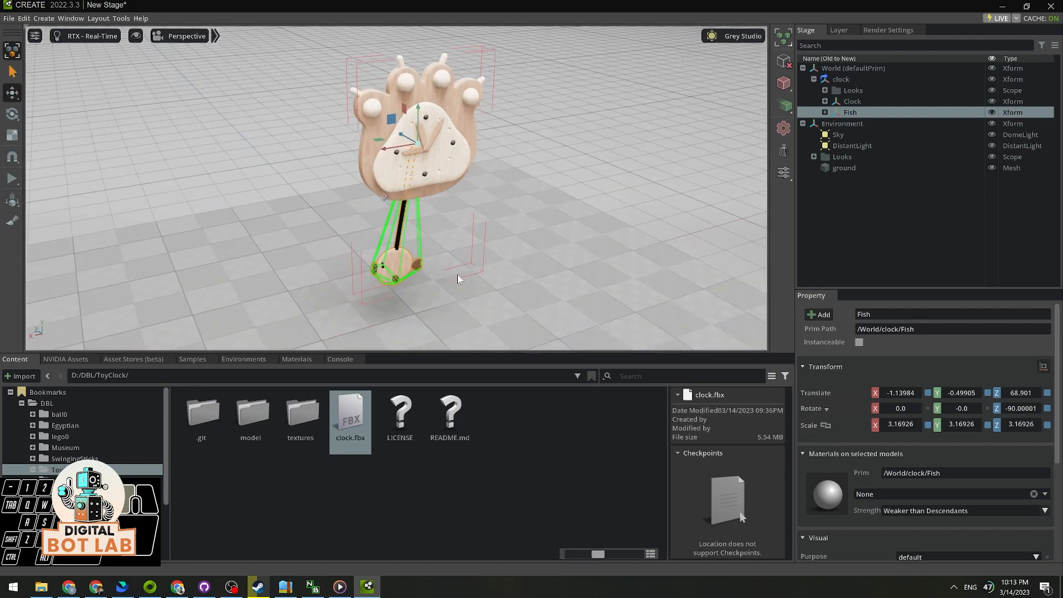
middle_click_drag(458, 276, 472, 240)
scroll(455, 257, "up", 4)
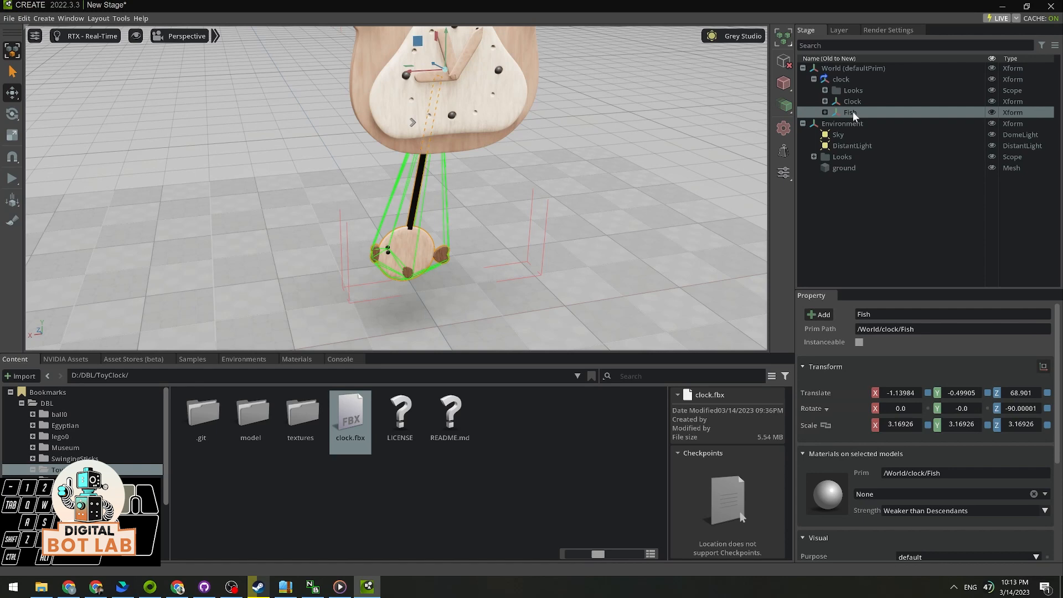
Try the None and All collider display modes, return the display to Selected, and reselect the Fish prim.
left_click_drag(502, 240, 478, 241, "alt")
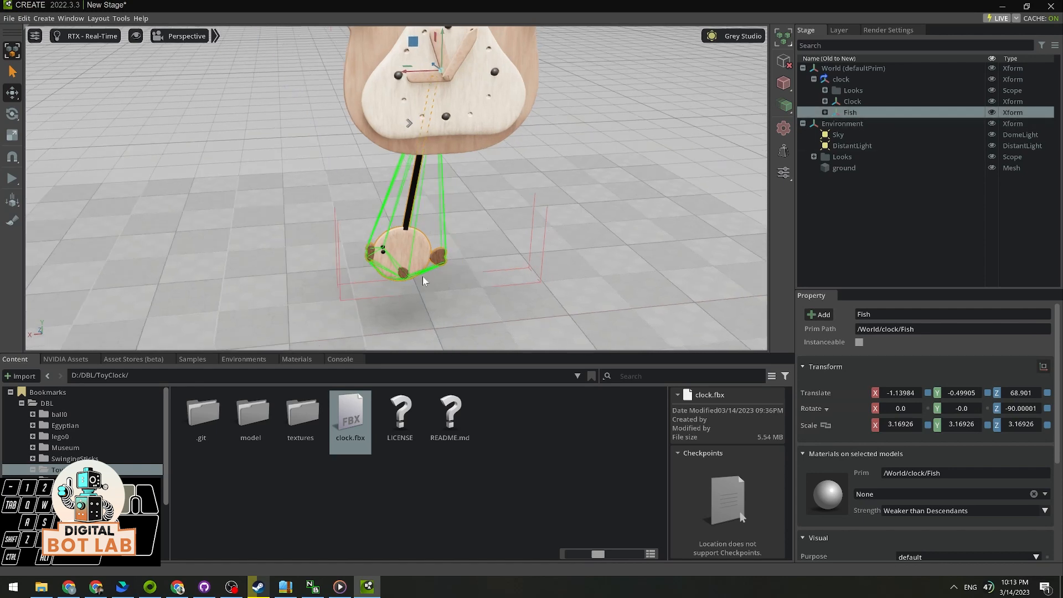
left_click(136, 37)
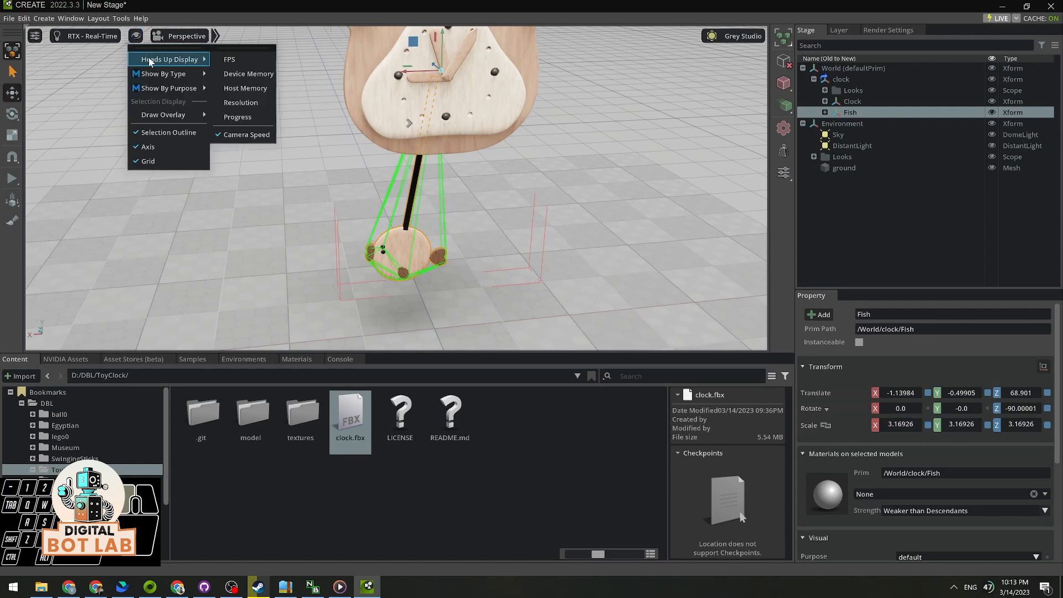
mouse_move(178, 76)
mouse_move(260, 165)
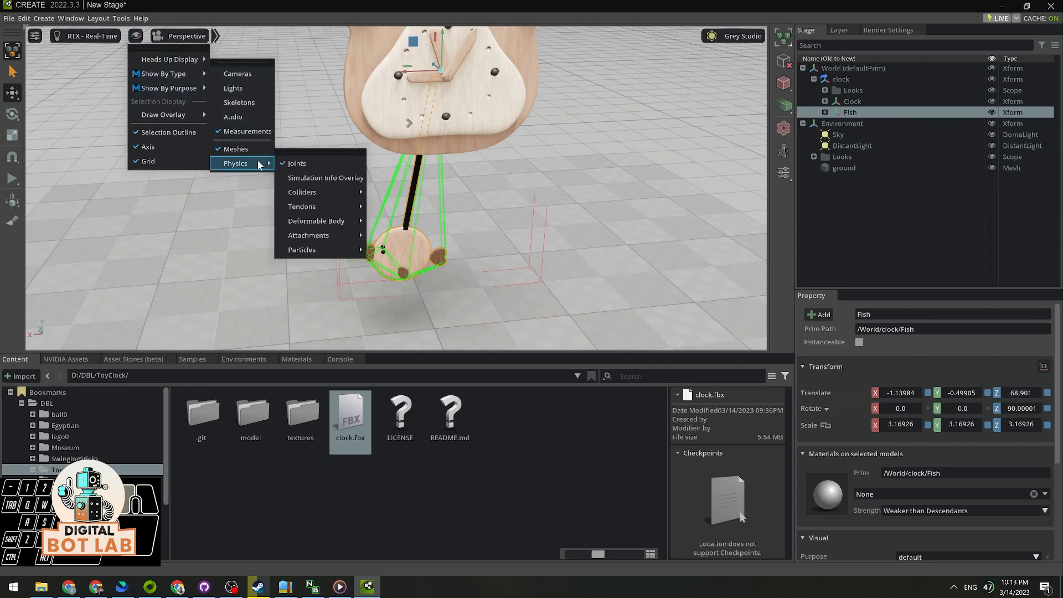
mouse_move(340, 198)
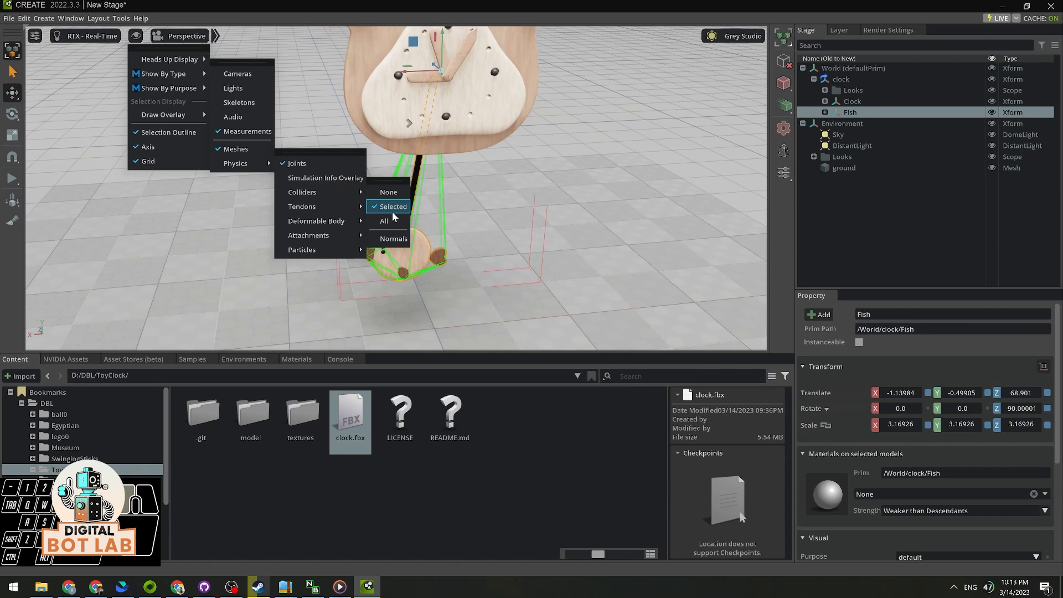
left_click(390, 194)
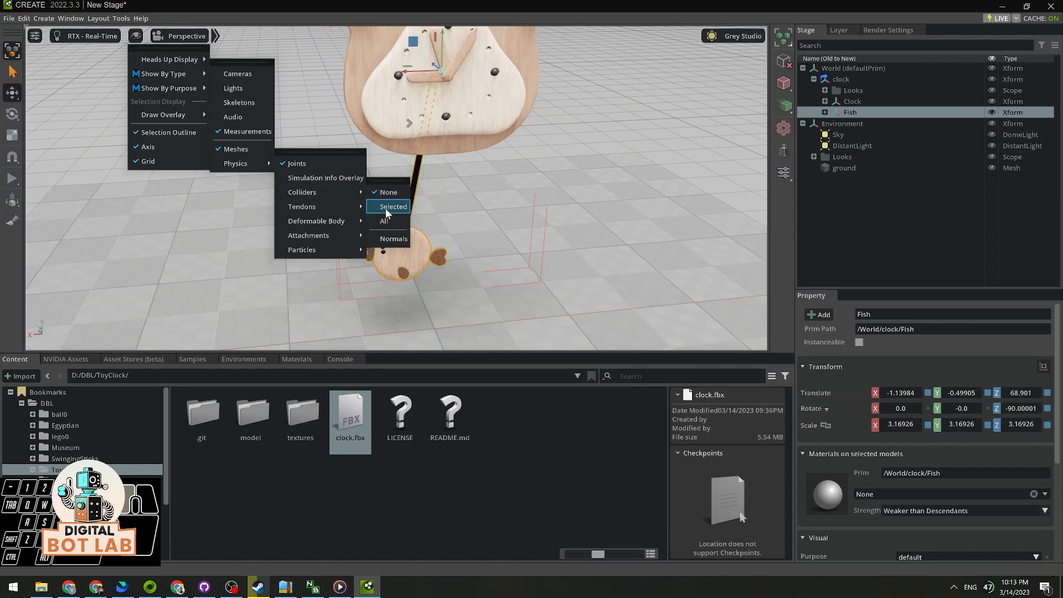
left_click(386, 222)
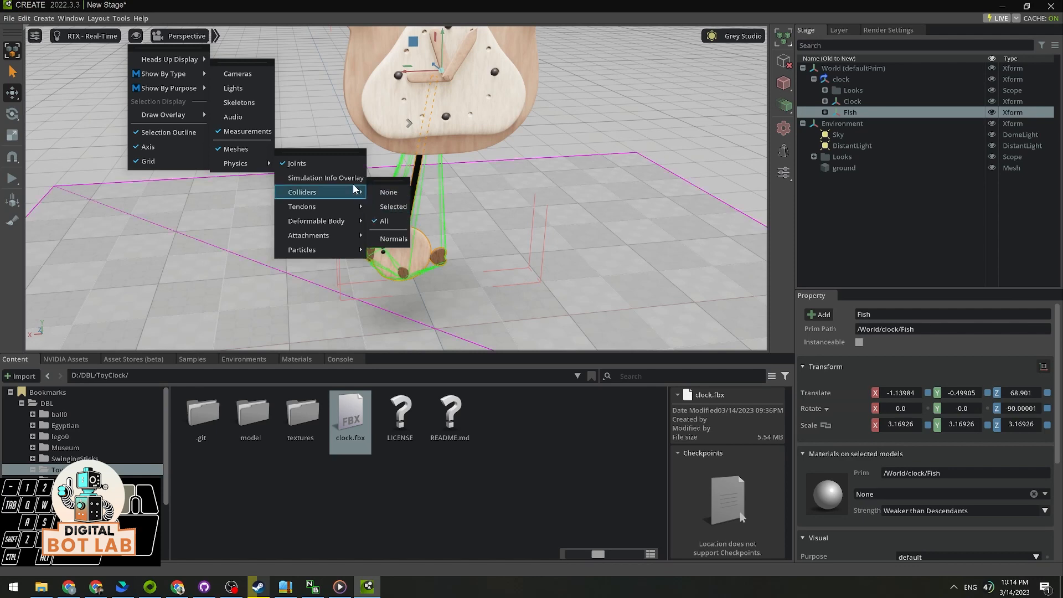
left_click(389, 207)
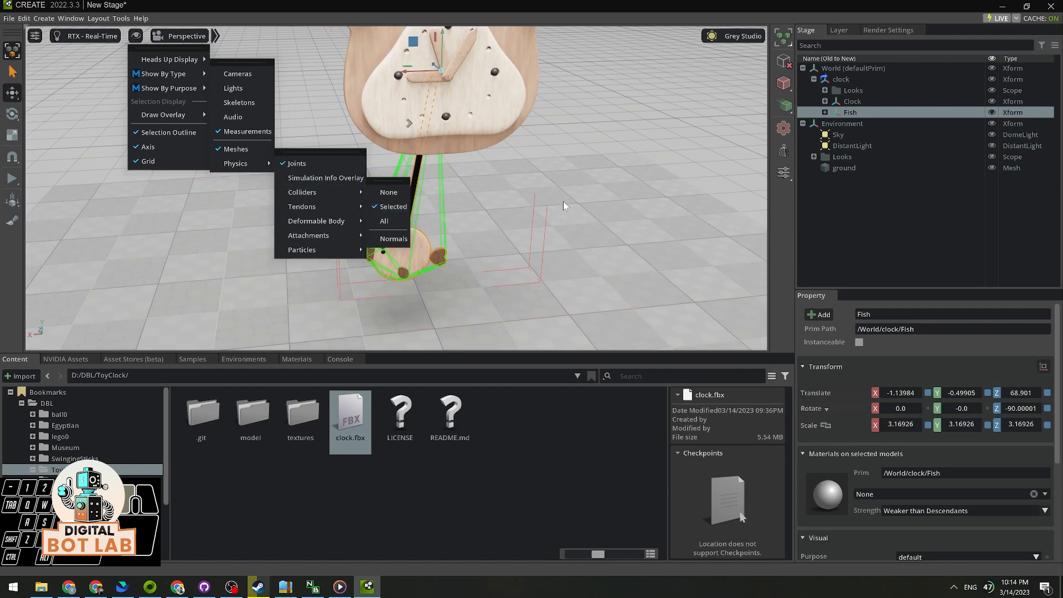
left_click(644, 217)
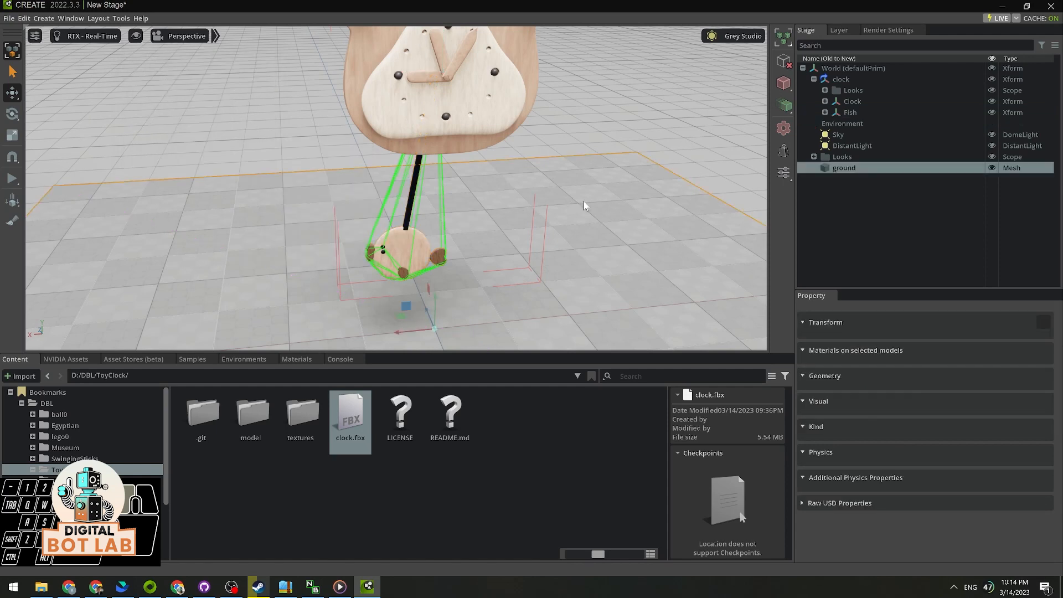
left_click(848, 113)
Expand the Fish prim, select its Sphere_001 mesh, and bring up its Collider settings in an enlarged property area.
left_click_drag(483, 229, 509, 237, "alt")
scroll(560, 223, "down", 3)
scroll(501, 238, "up", 3)
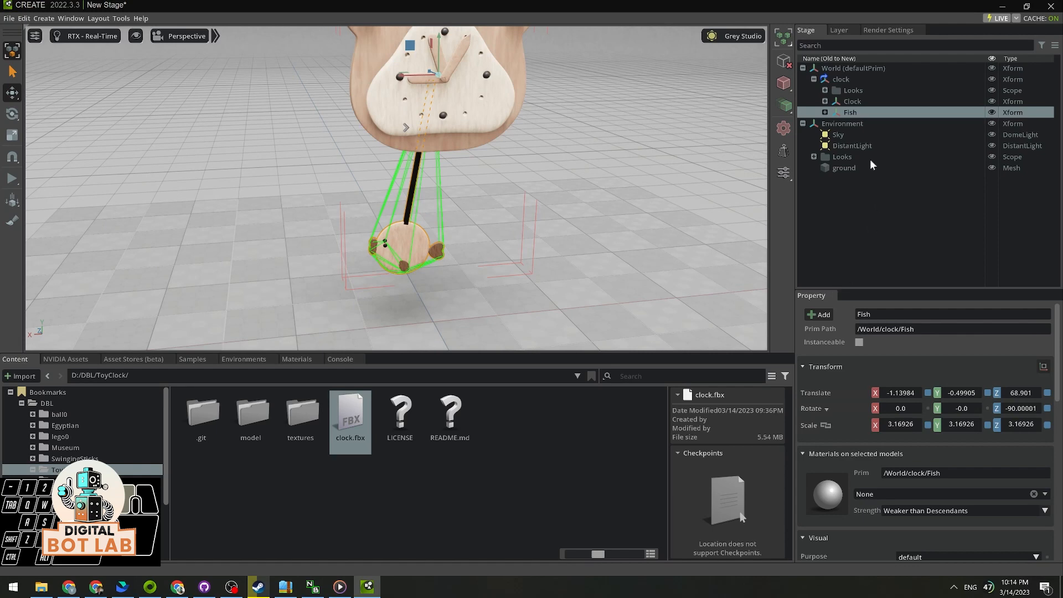
left_click(825, 112)
left_click(874, 124)
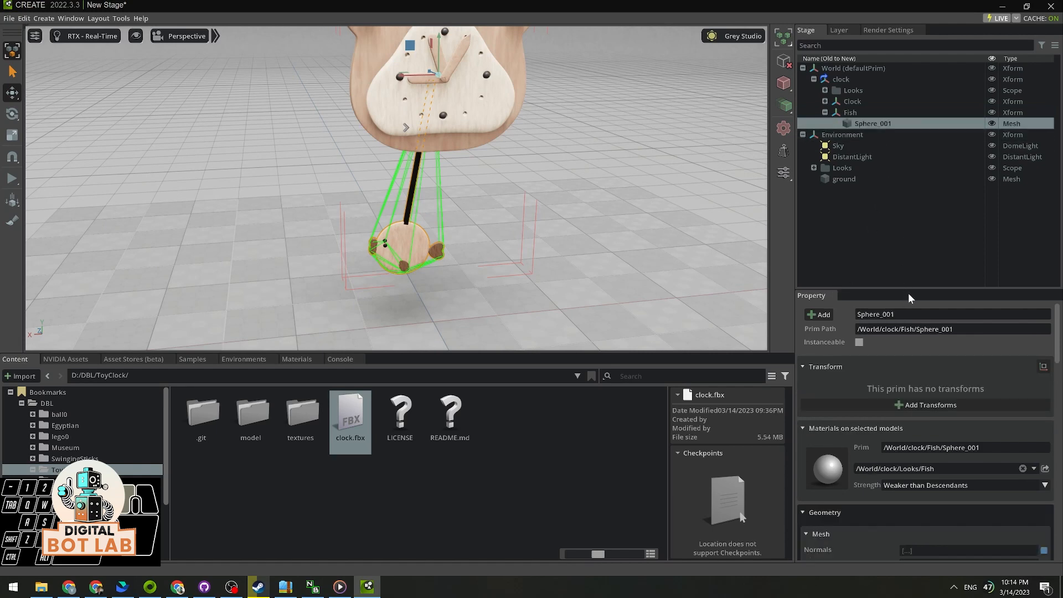
left_click_drag(908, 288, 909, 206)
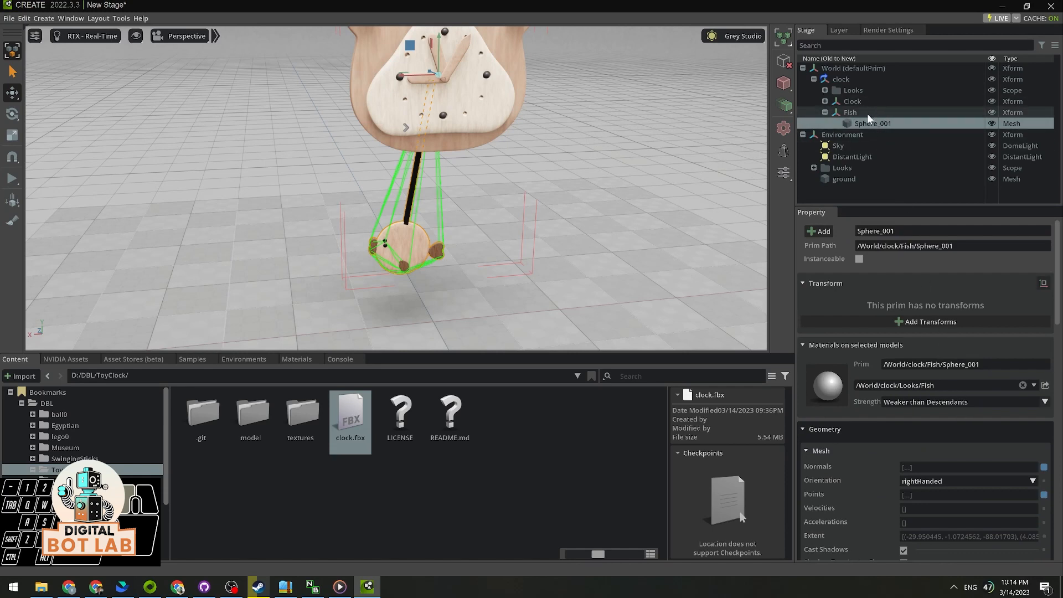
scroll(930, 443, "down", 5)
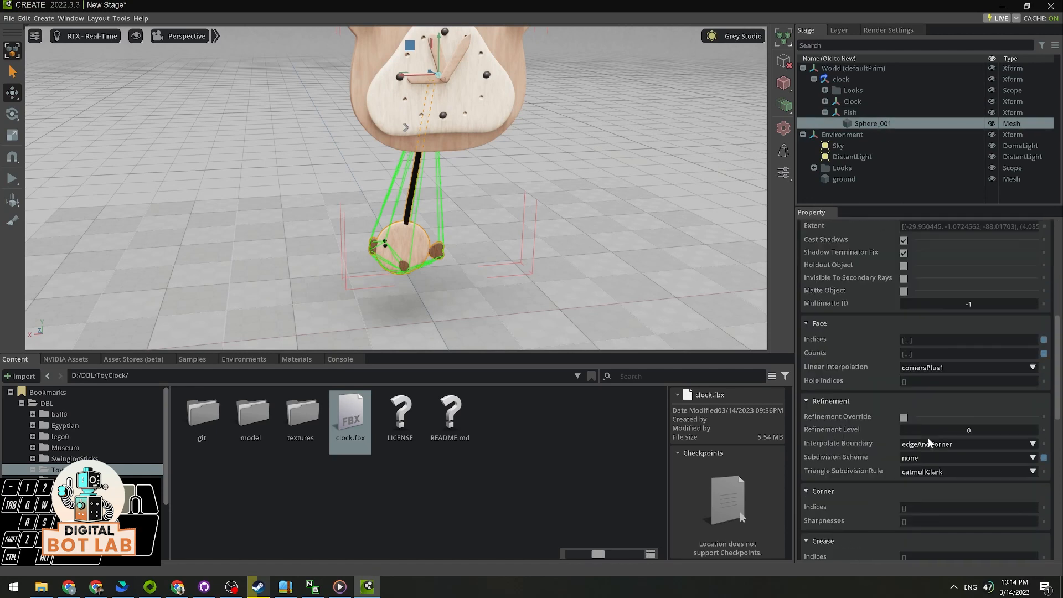
scroll(931, 443, "down", 6)
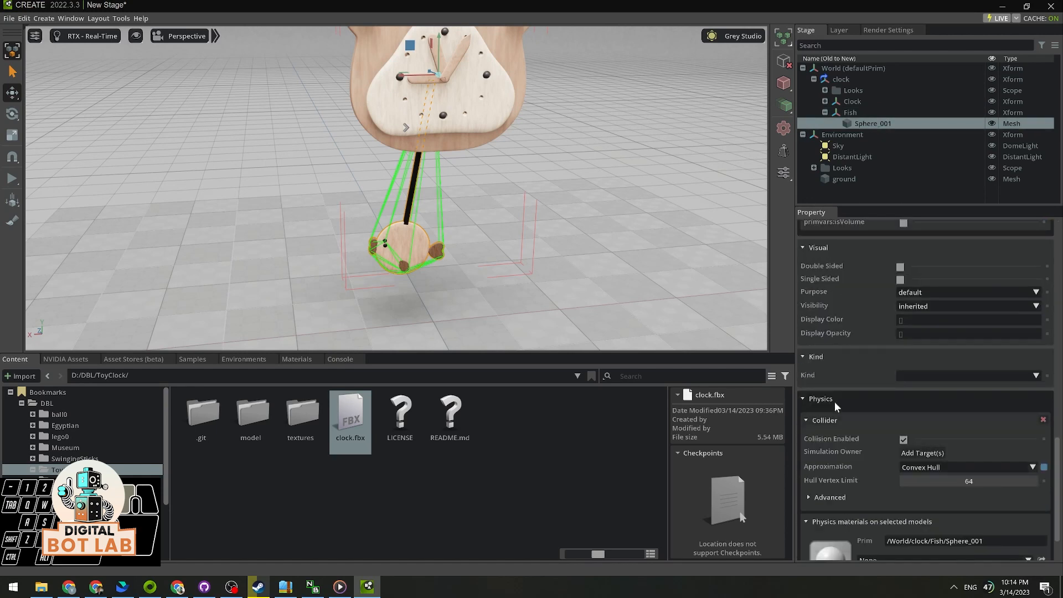
scroll(827, 401, "down", 2)
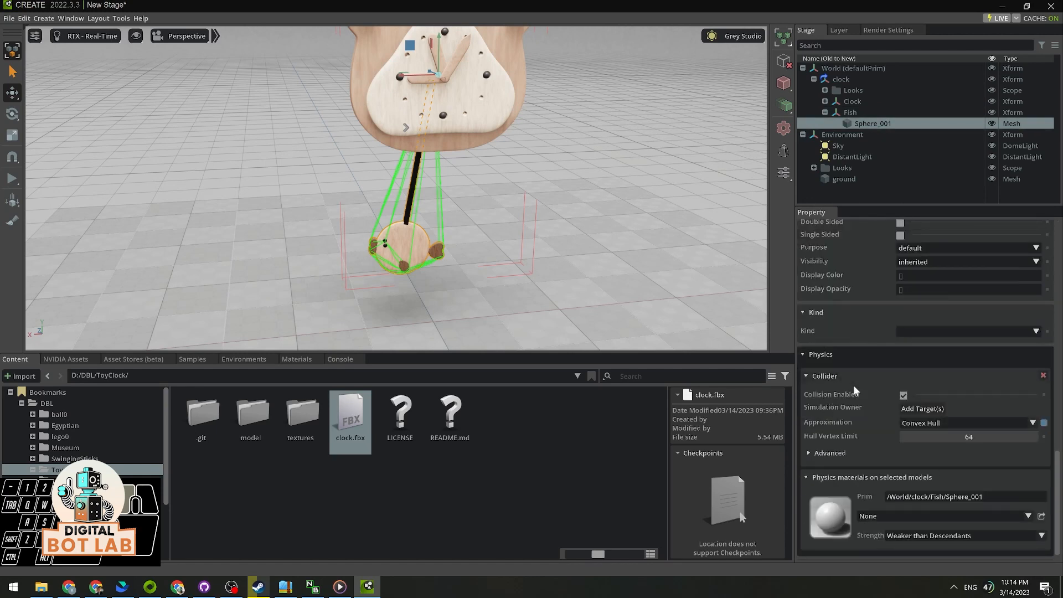
scroll(853, 384, "down", 1)
Switch collision off and on for Sphere_001, and try Convex Decomposition as its collider approximation.
left_click(904, 381)
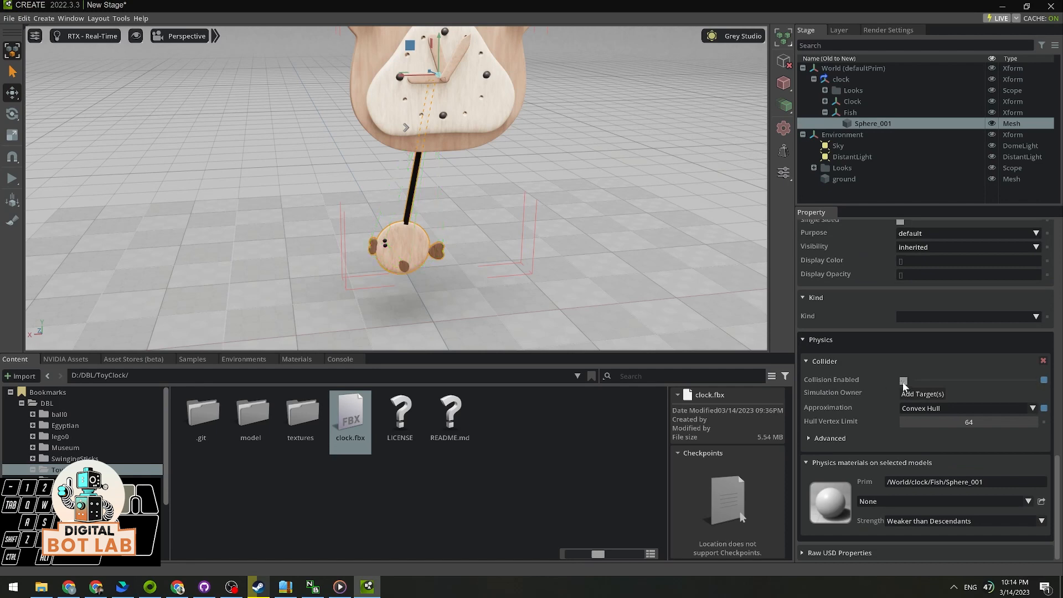
left_click(904, 381)
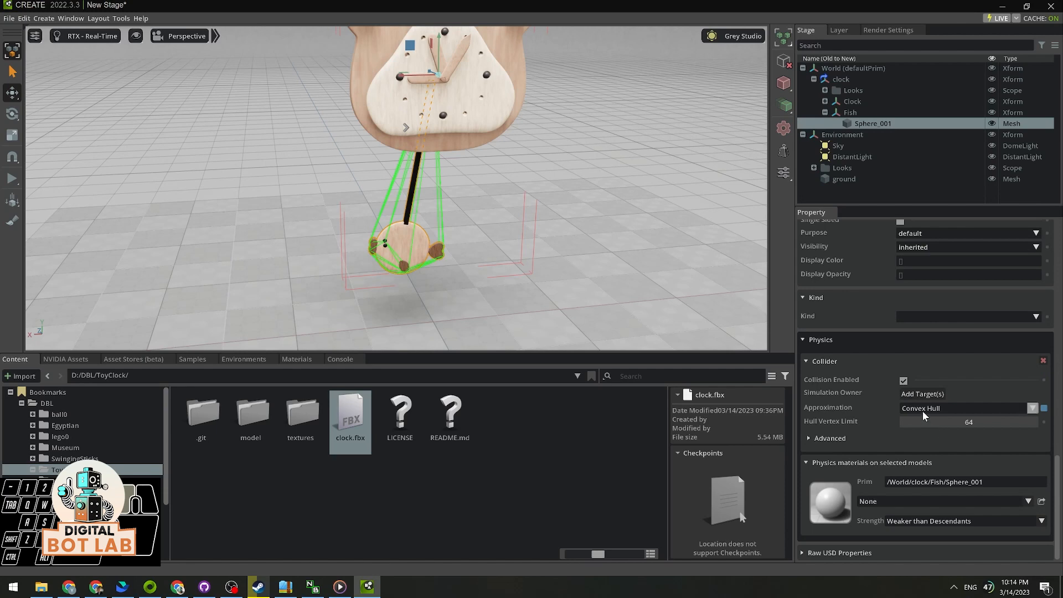
left_click(1025, 408)
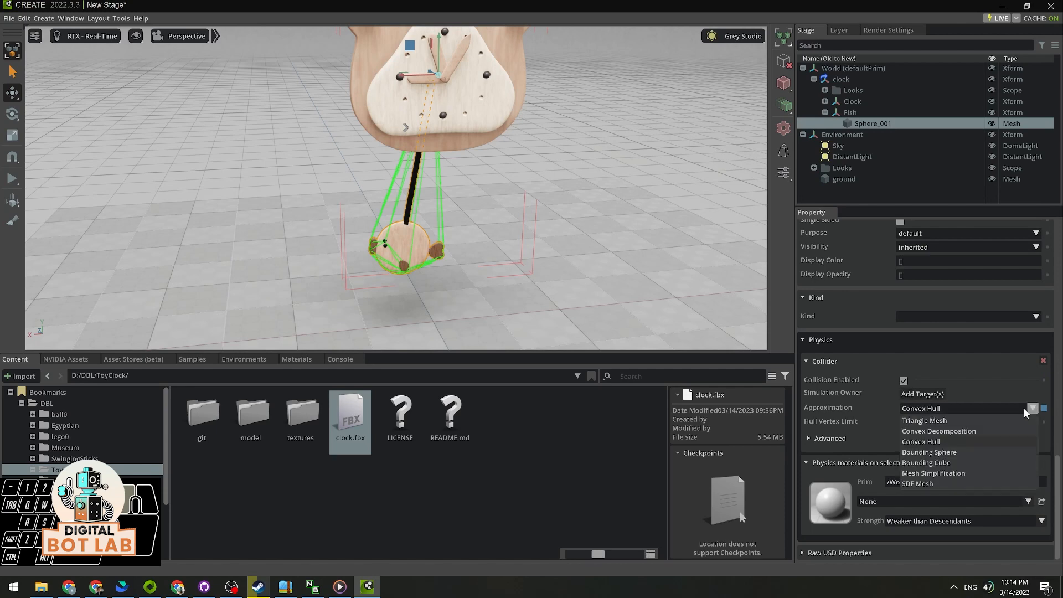
left_click(936, 432)
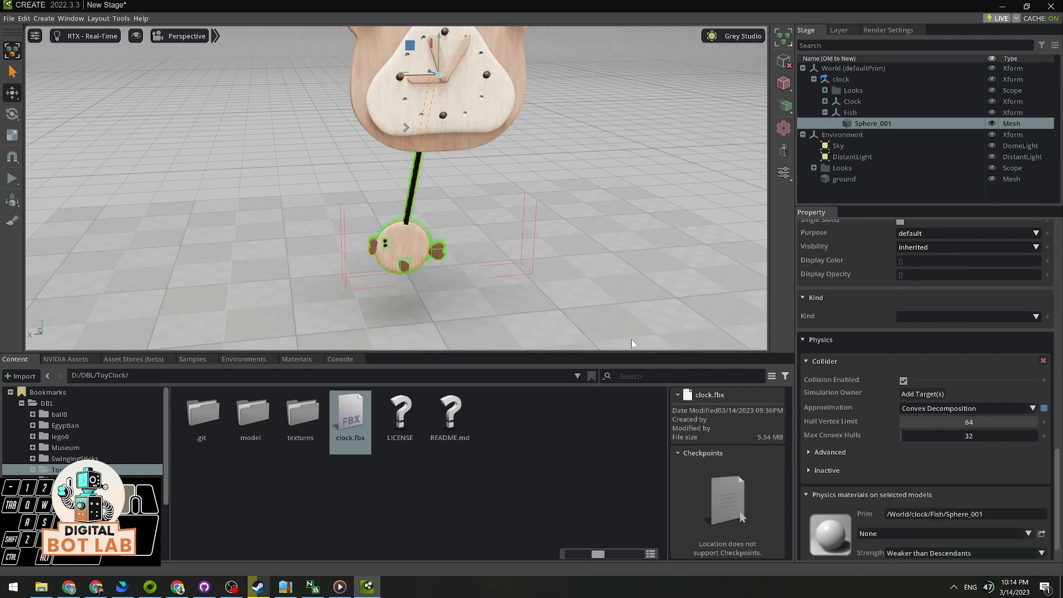
left_click_drag(445, 254, 382, 231, "alt")
left_click_drag(374, 228, 460, 274)
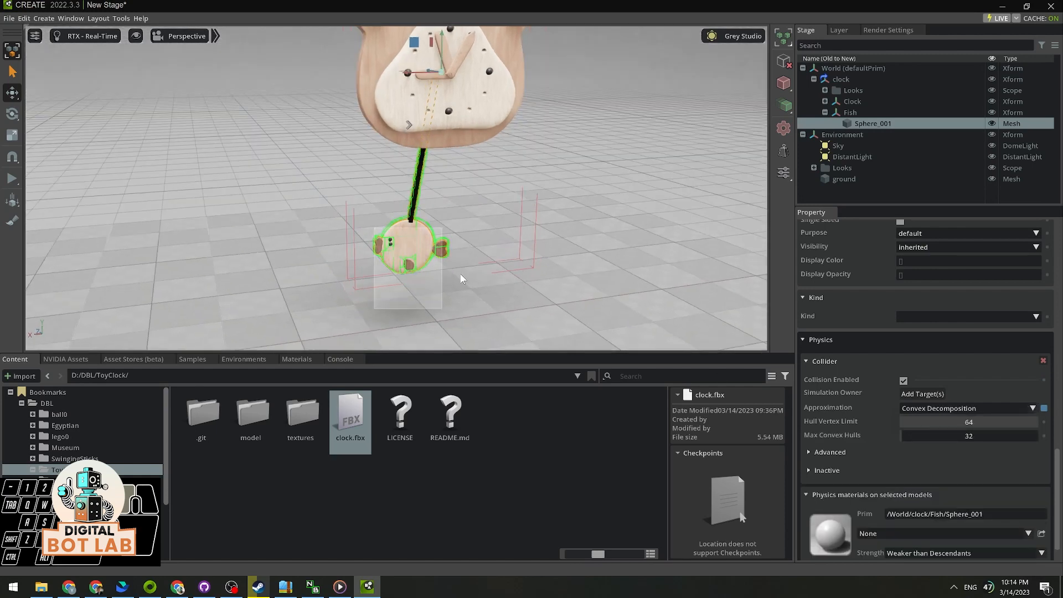
Try Bounding Cube and Triangle Mesh in turn as the Sphere_001 collider approximation.
left_click(873, 122)
scroll(932, 432, "down", 10)
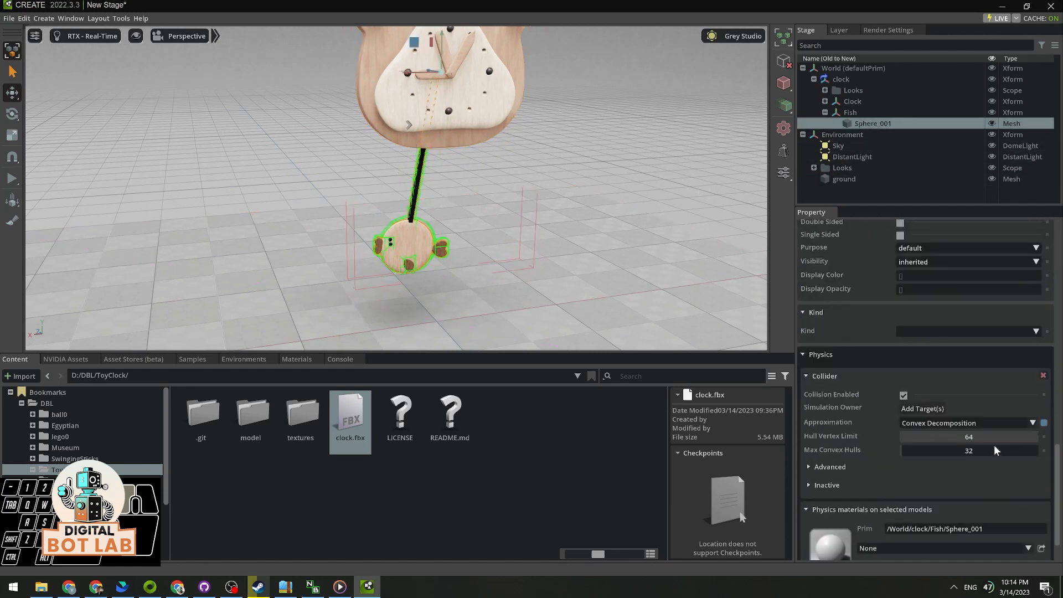
left_click(1031, 424)
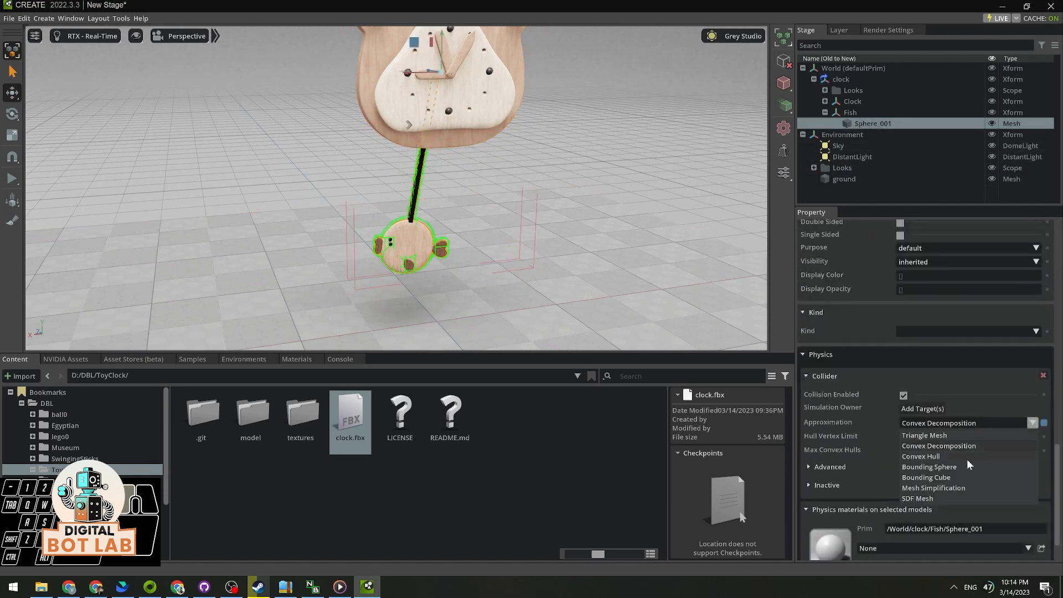
left_click(936, 478)
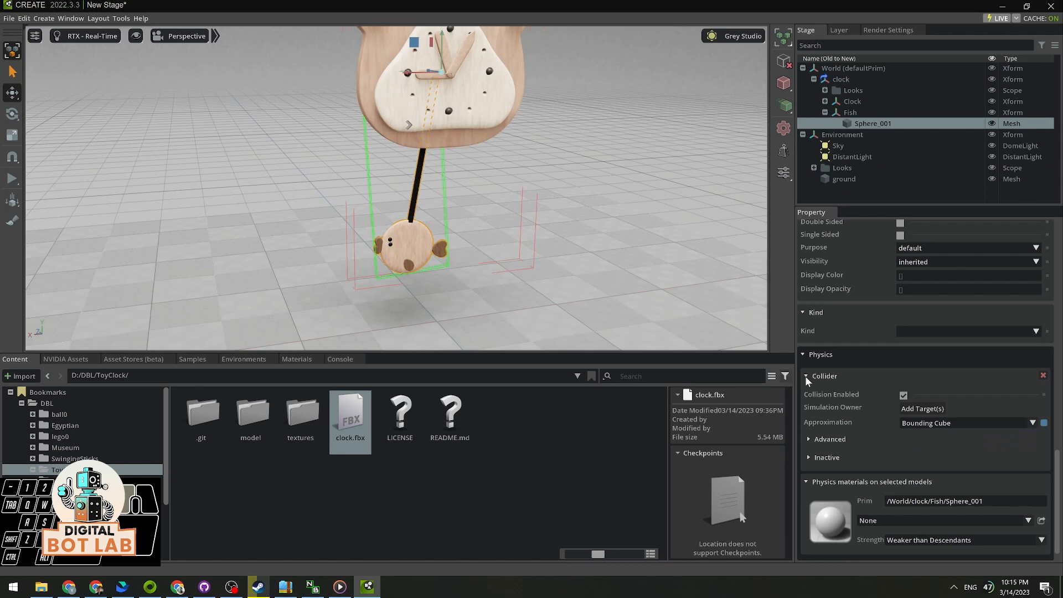
left_click(1024, 425)
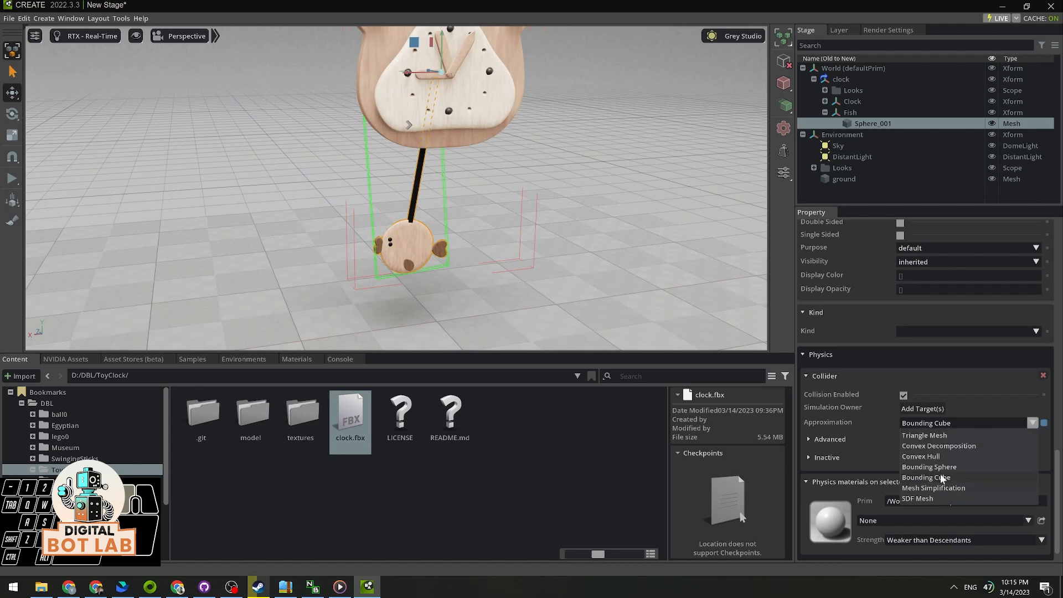
left_click(939, 435)
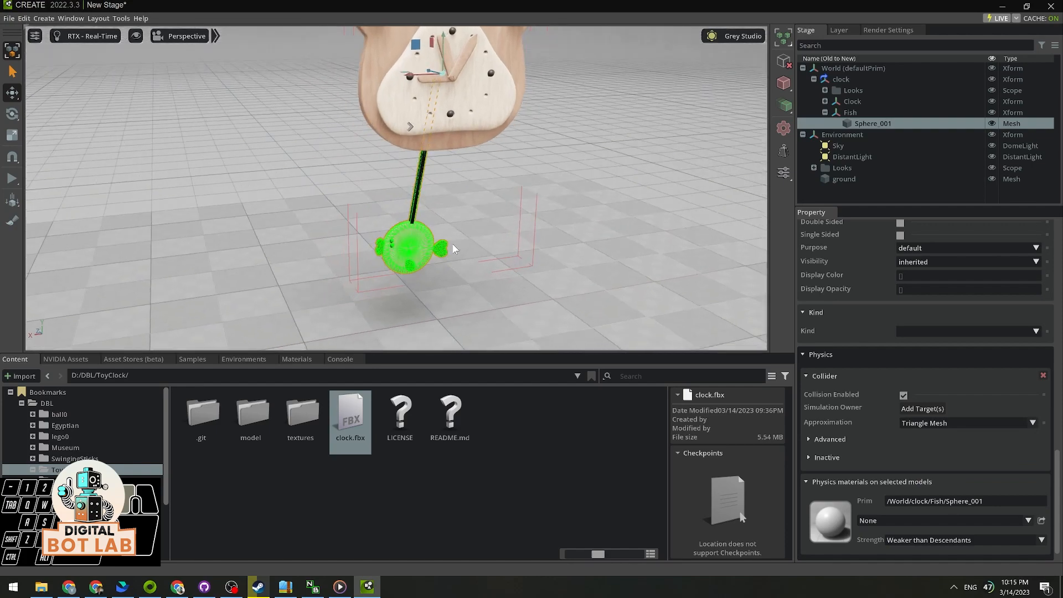
scroll(432, 253, "up", 3)
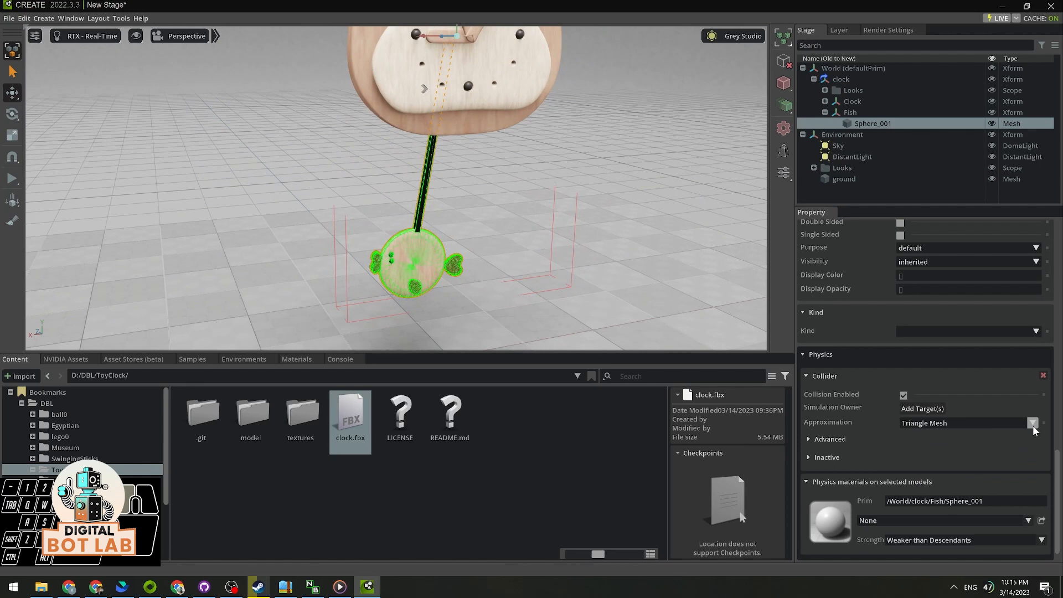
Set the Sphere_001 collider approximation to Convex Hull.
left_click(1032, 423)
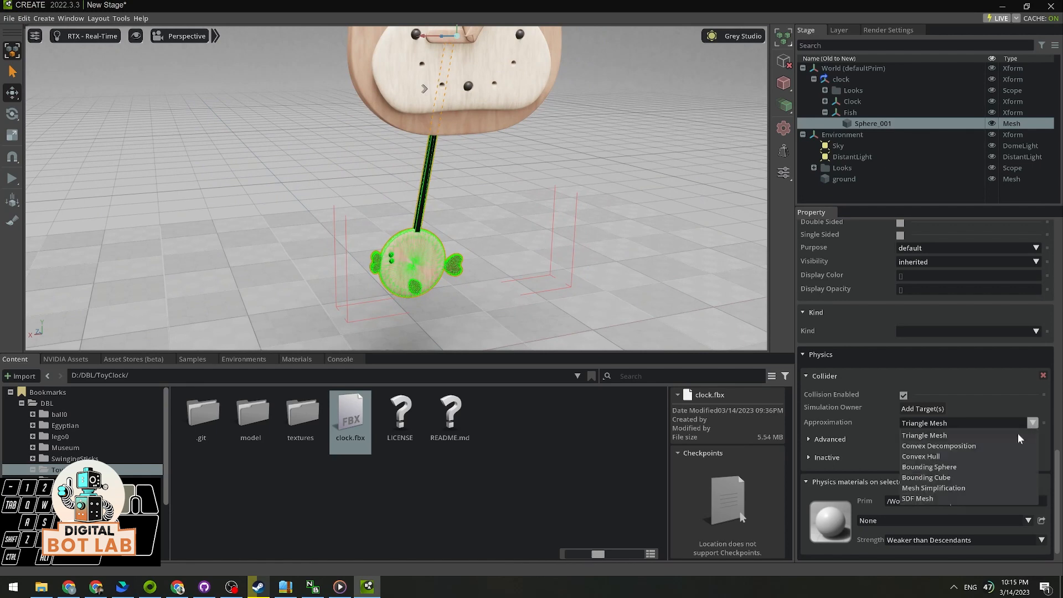
left_click(933, 456)
scroll(497, 267, "up", 2)
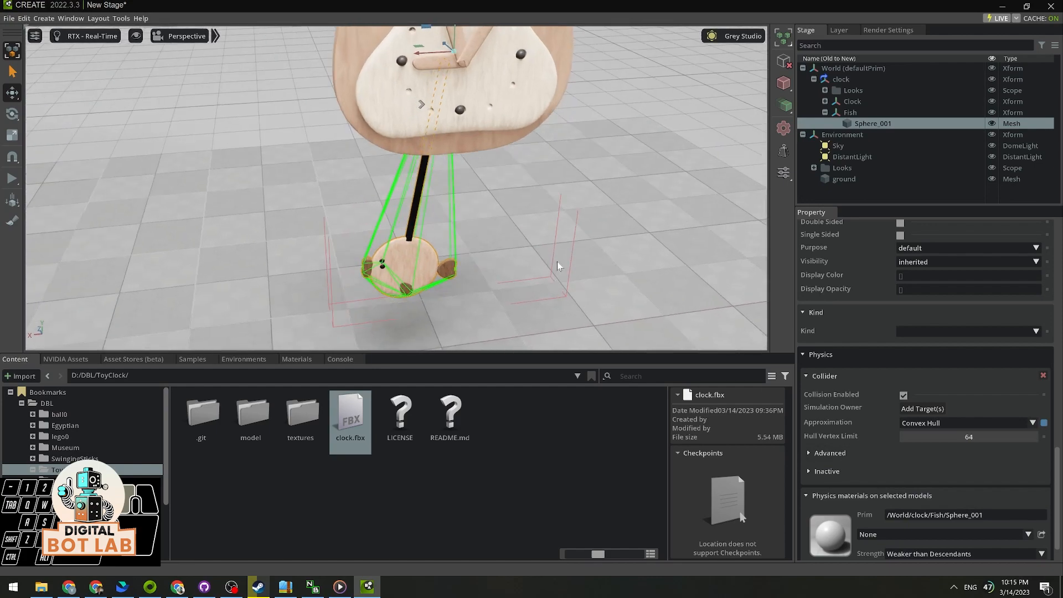
Run the physics simulation, pull the fish pendulum across the ground to test its rigid body, and stop the simulation.
scroll(557, 261, "down", 3)
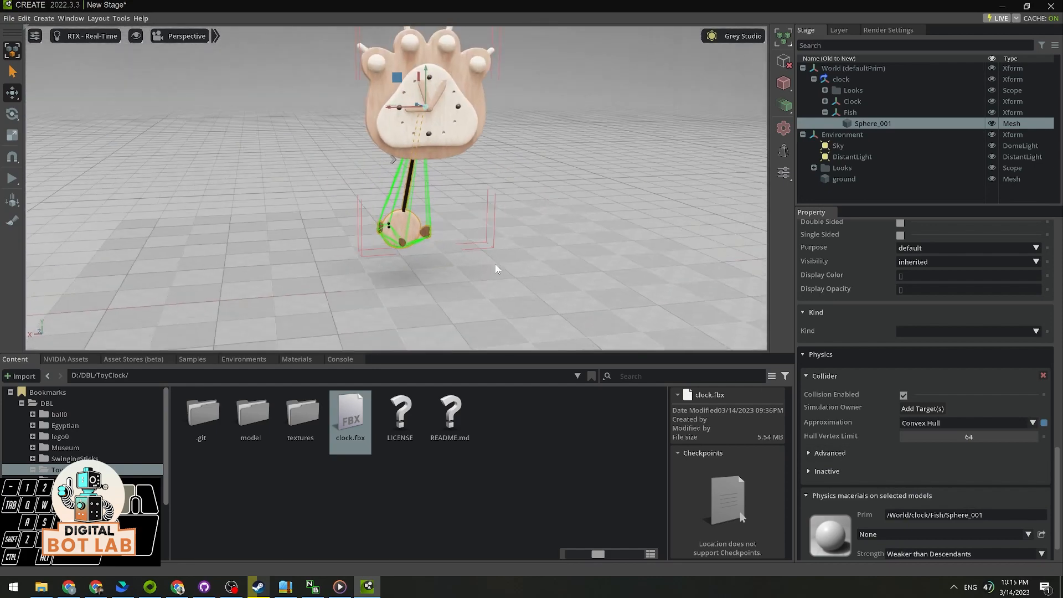
scroll(479, 254, "up", 2)
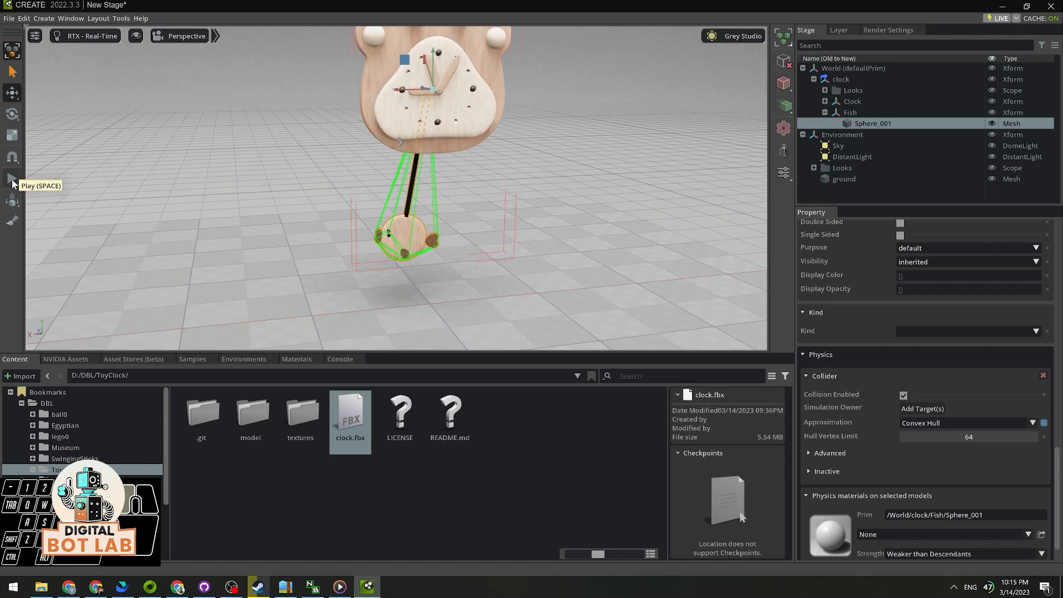
left_click_drag(475, 268, 506, 271, "alt")
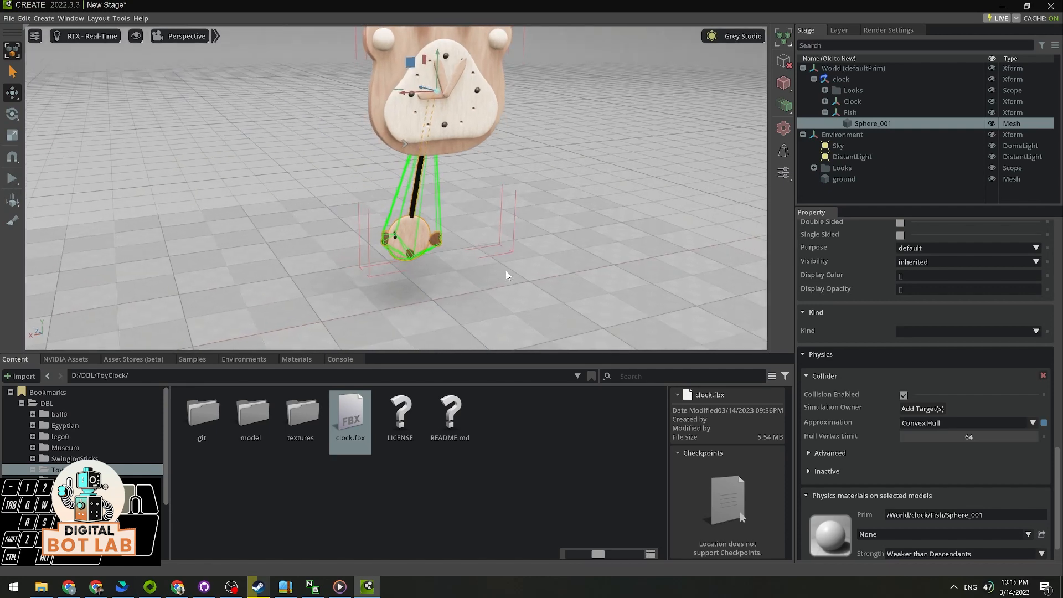
left_click(12, 179)
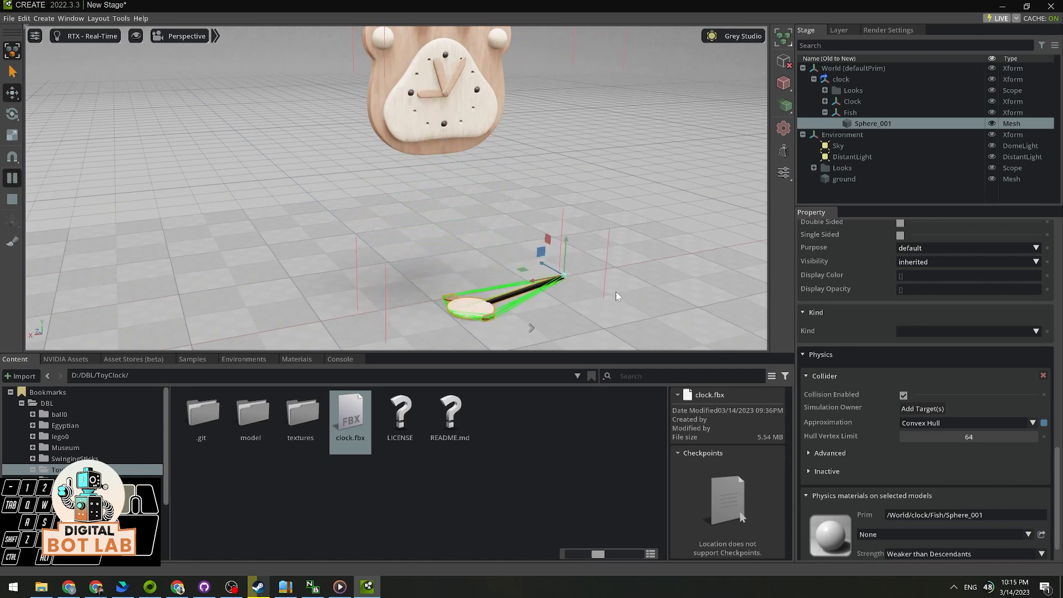
left_click_drag(616, 291, 590, 288, "alt")
scroll(527, 287, "down", 2)
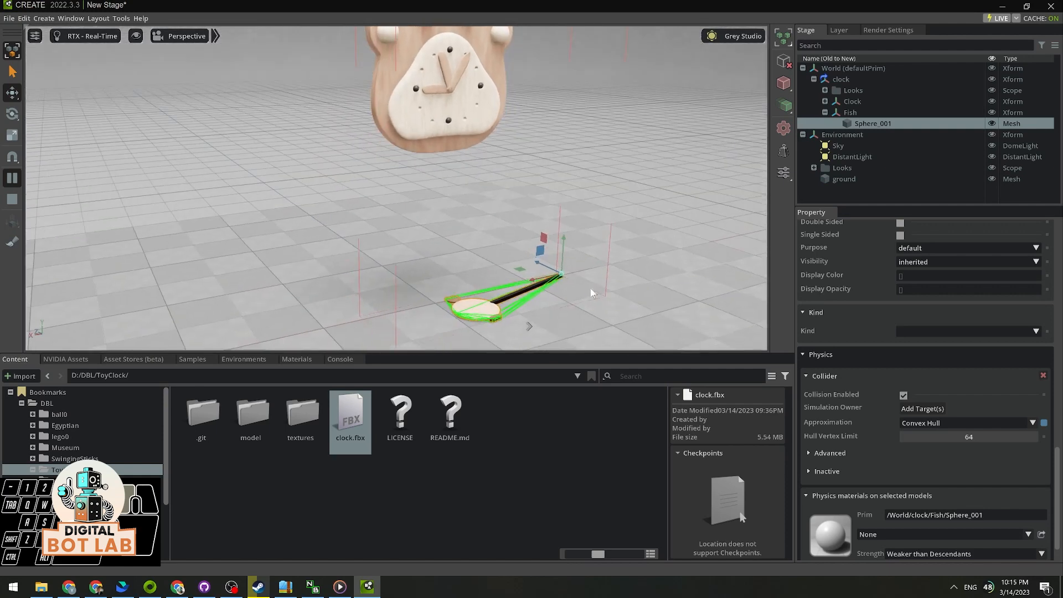
left_click_drag(495, 314, 639, 250, "shift")
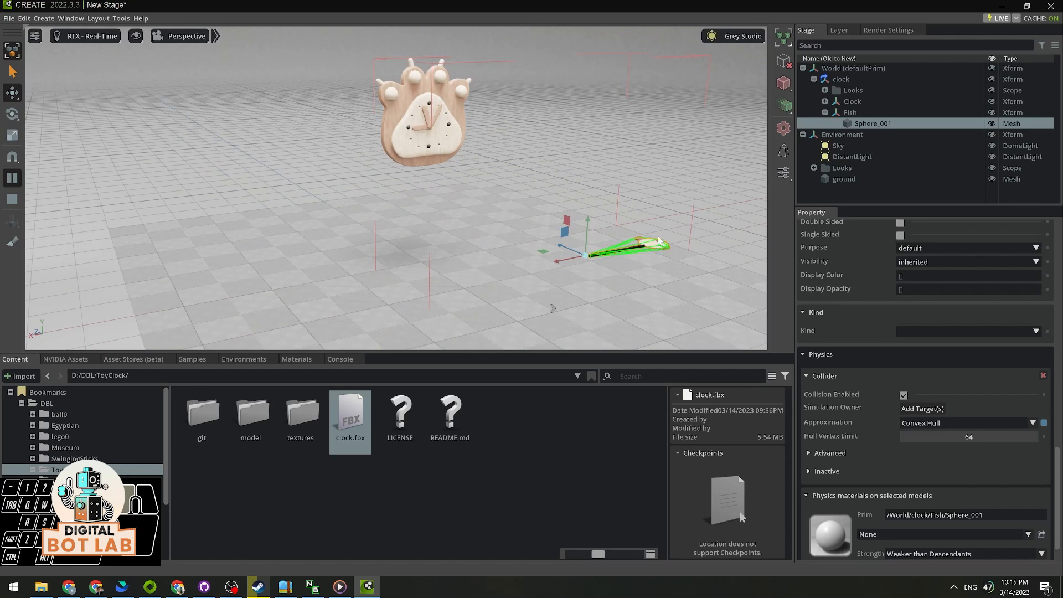
scroll(609, 242, "up", 1)
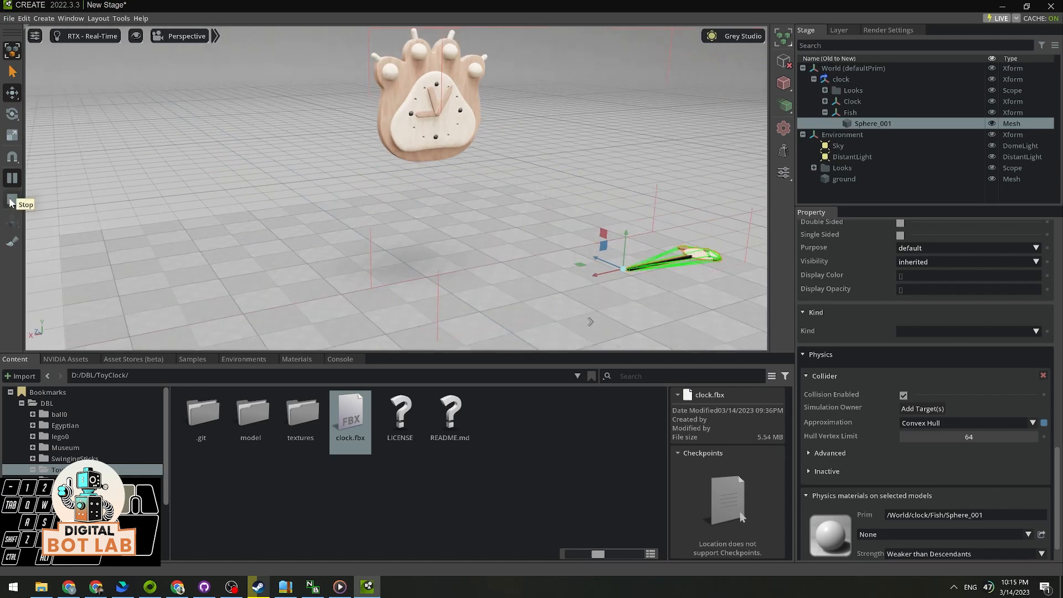
left_click(12, 200)
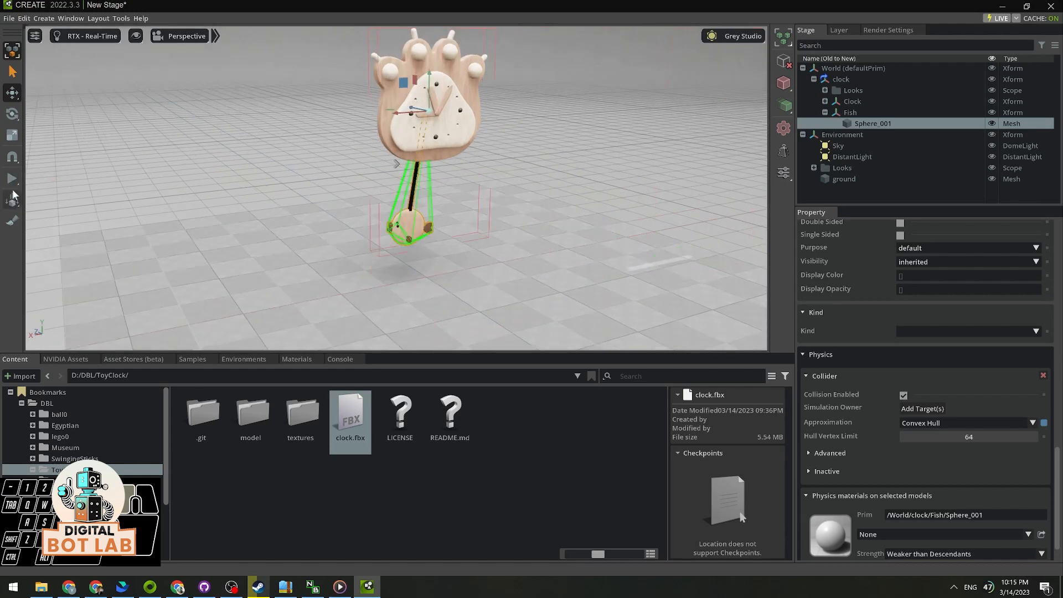
Create a Revolute Joint under the Fish prim of the clock.
scroll(526, 265, "up", 3)
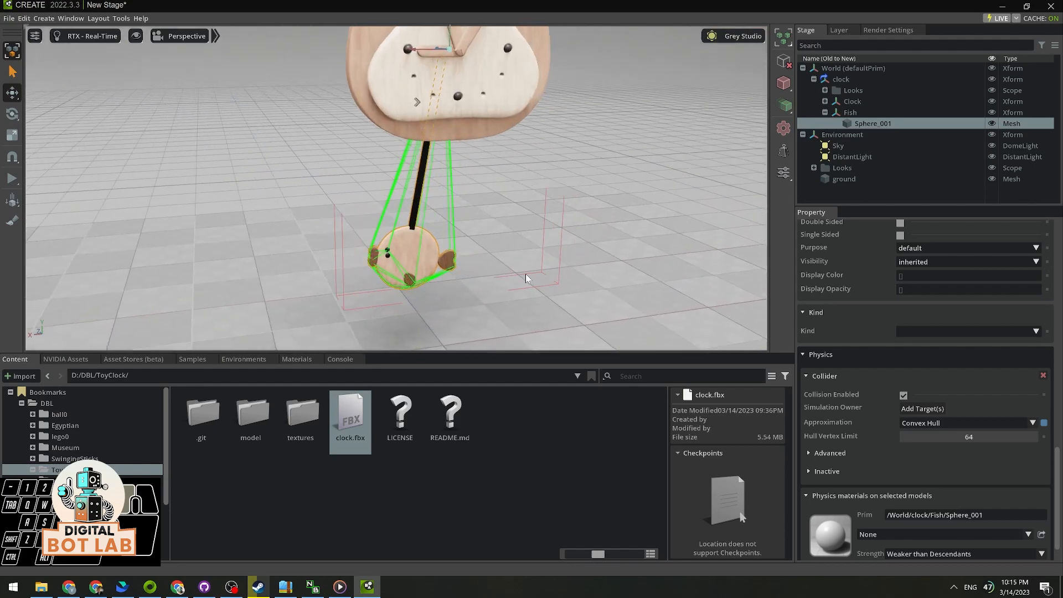
scroll(526, 274, "down", 3)
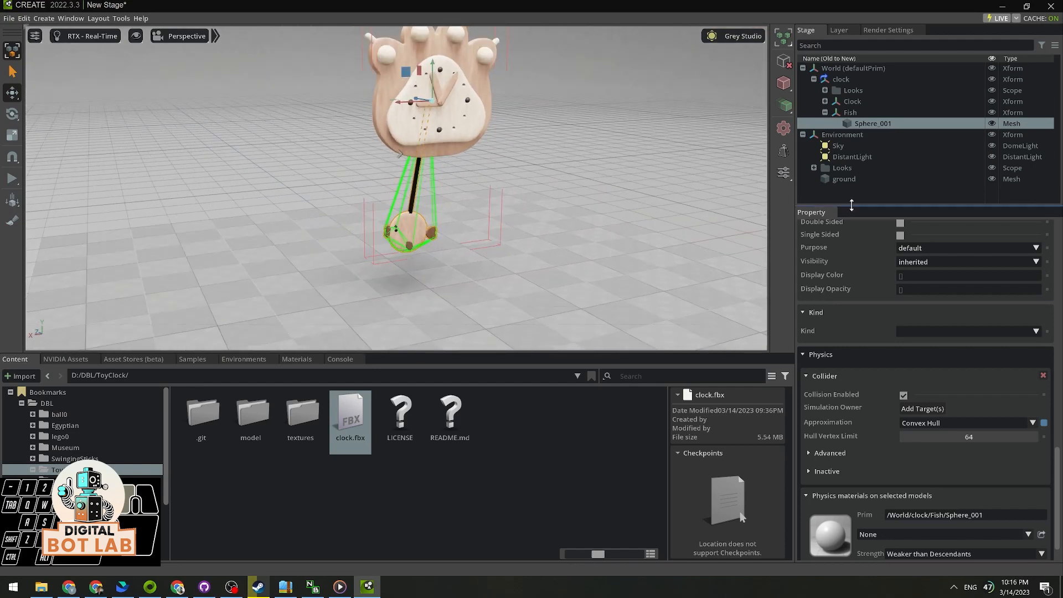
left_click_drag(851, 206, 862, 274)
left_click(862, 260)
left_click(855, 112)
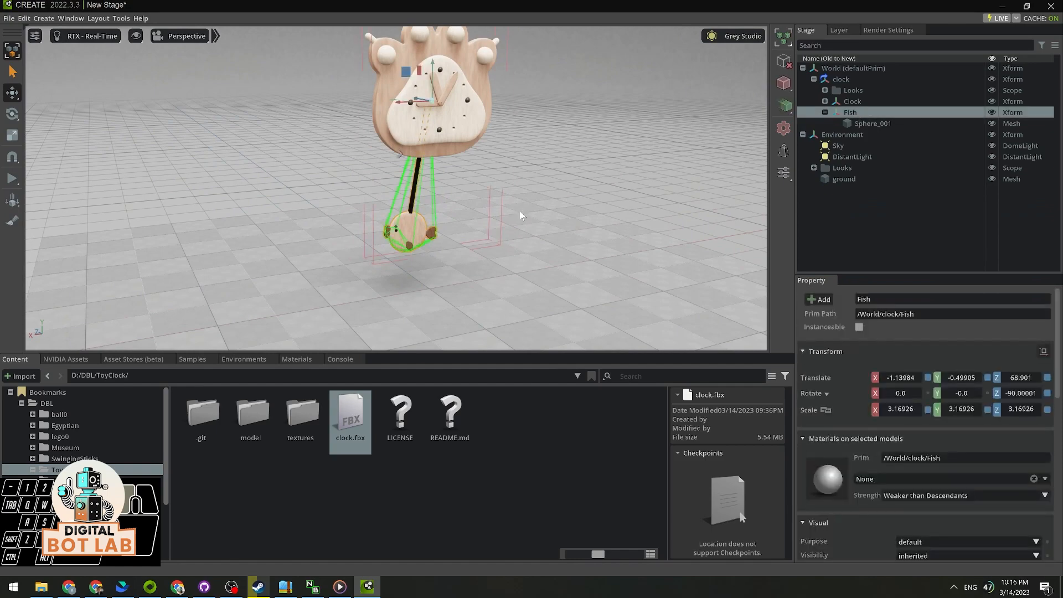
scroll(488, 195, "up", 3)
left_click_drag(478, 190, 479, 197, "alt")
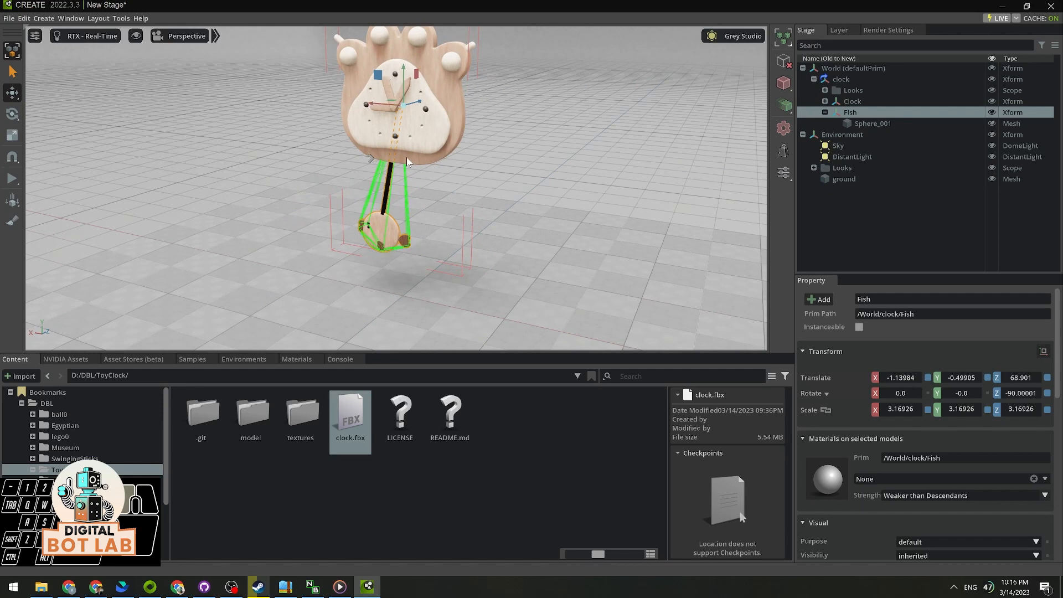
left_click_drag(407, 158, 496, 171, "alt")
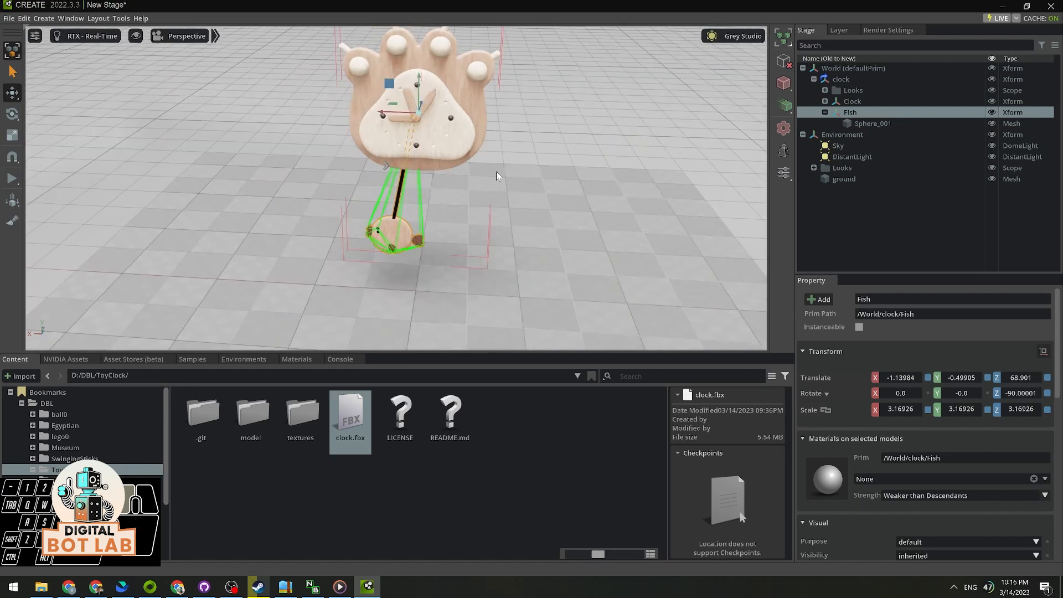
right_click(853, 114)
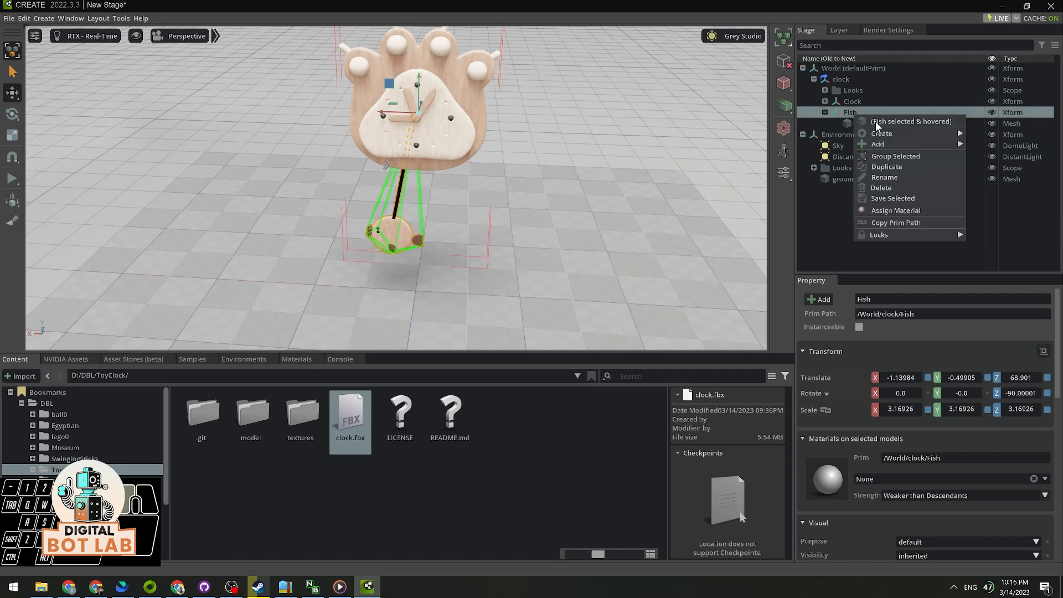
mouse_move(887, 144)
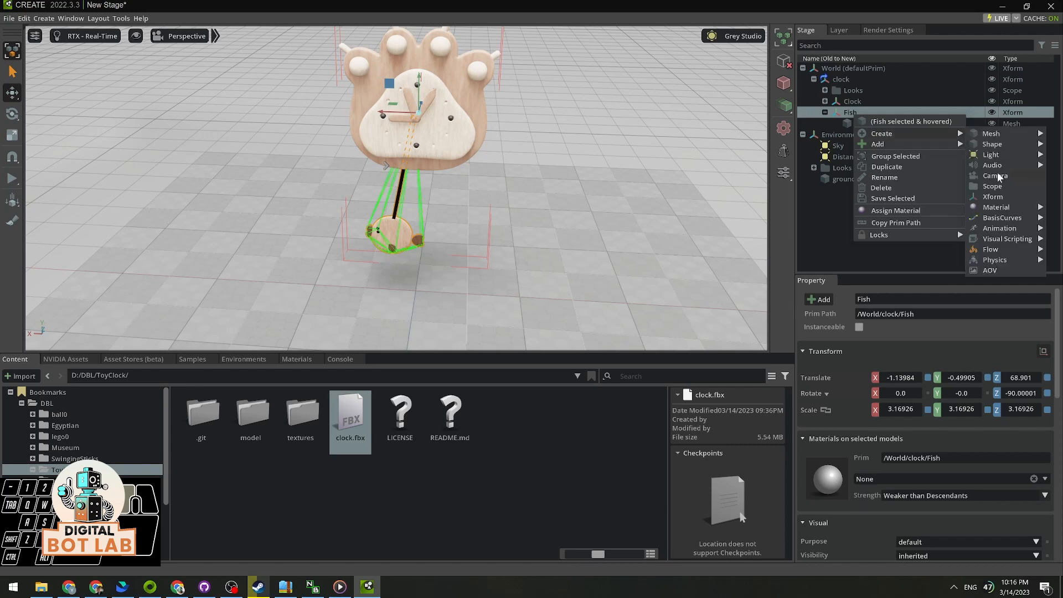
mouse_move(1003, 209)
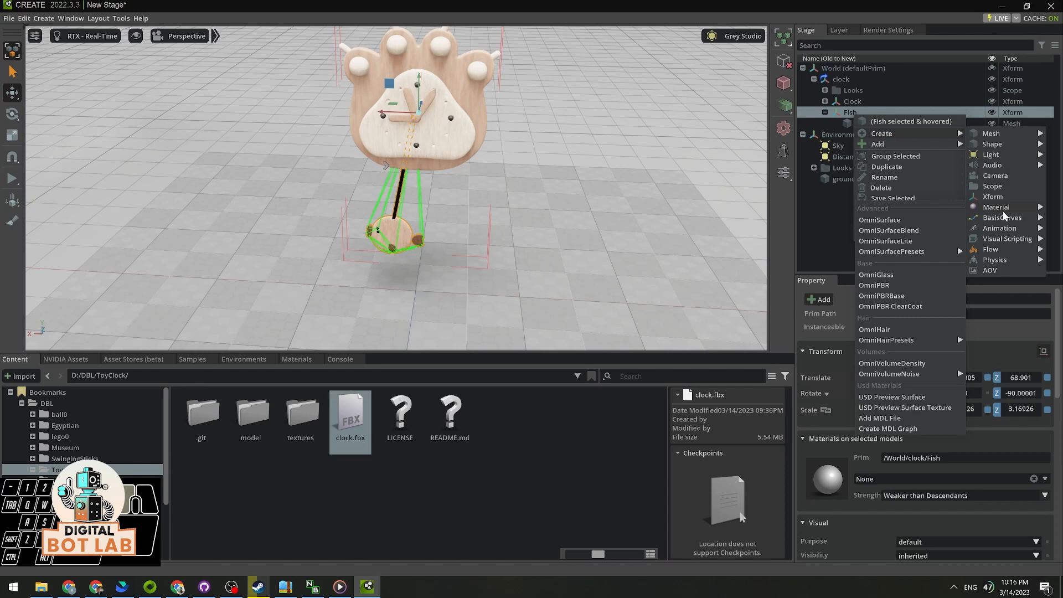
mouse_move(997, 260)
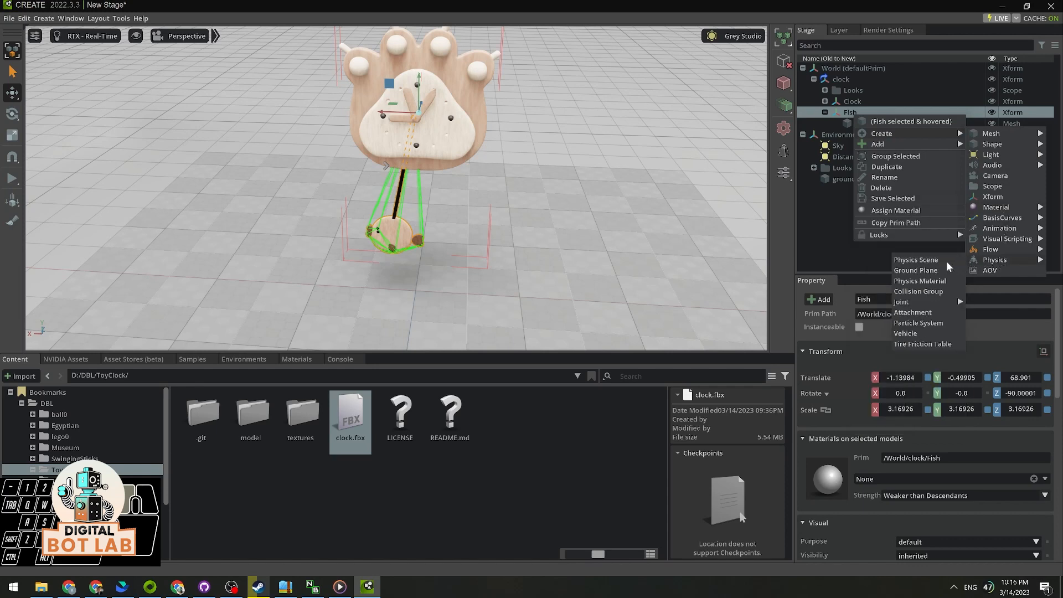
mouse_move(921, 301)
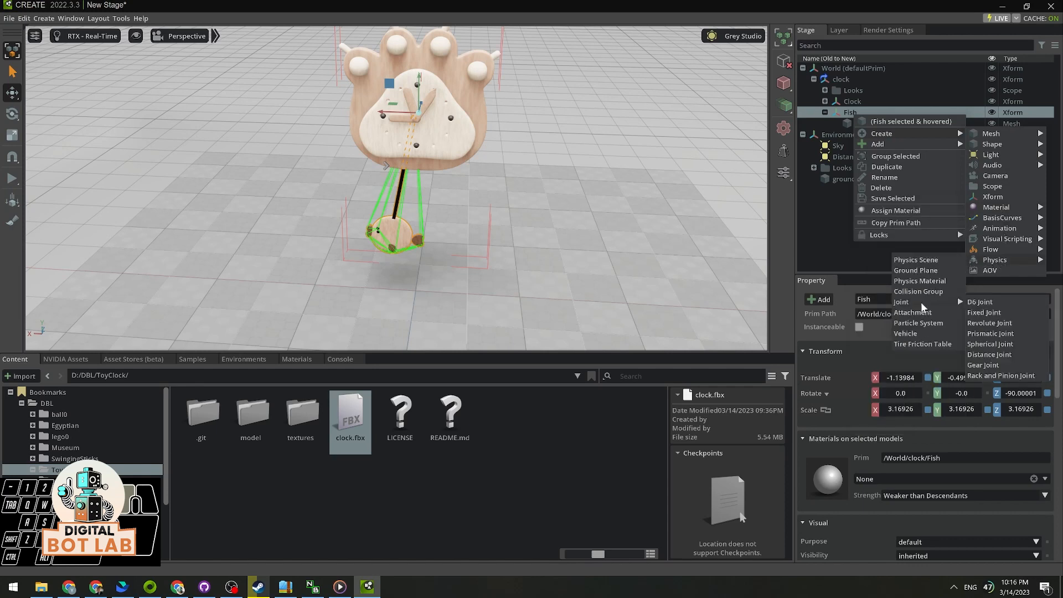
left_click(987, 325)
Set Body 0 of the revolute joint to /World/clock/Clock, pairing it with the Fish.
left_click_drag(576, 203, 450, 110, "alt")
scroll(453, 179, "up", 3)
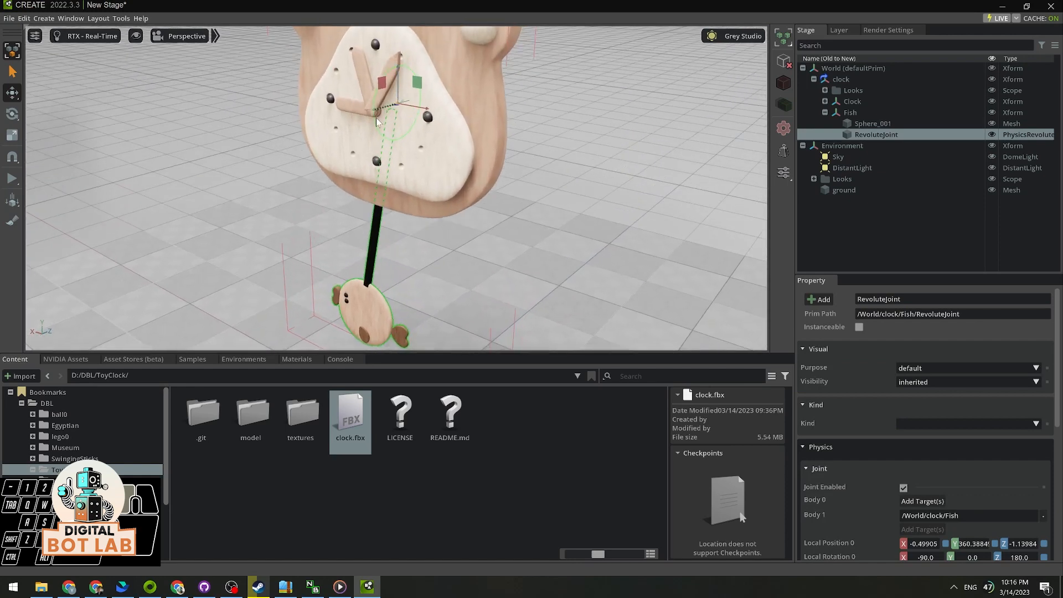
left_click_drag(536, 174, 516, 183, "alt")
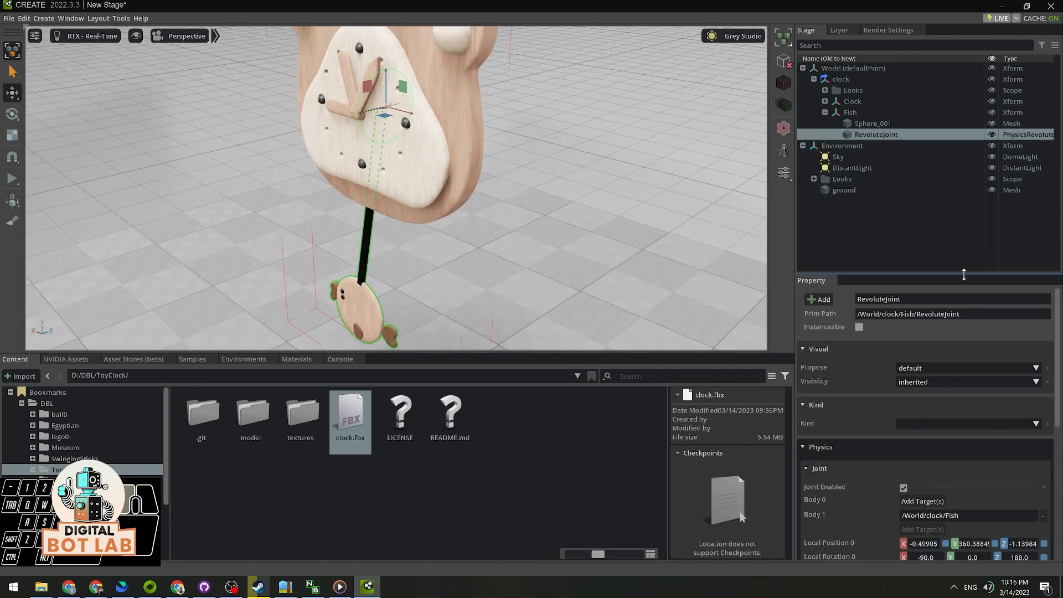
left_click_drag(962, 275, 962, 221)
scroll(960, 426, "down", 2)
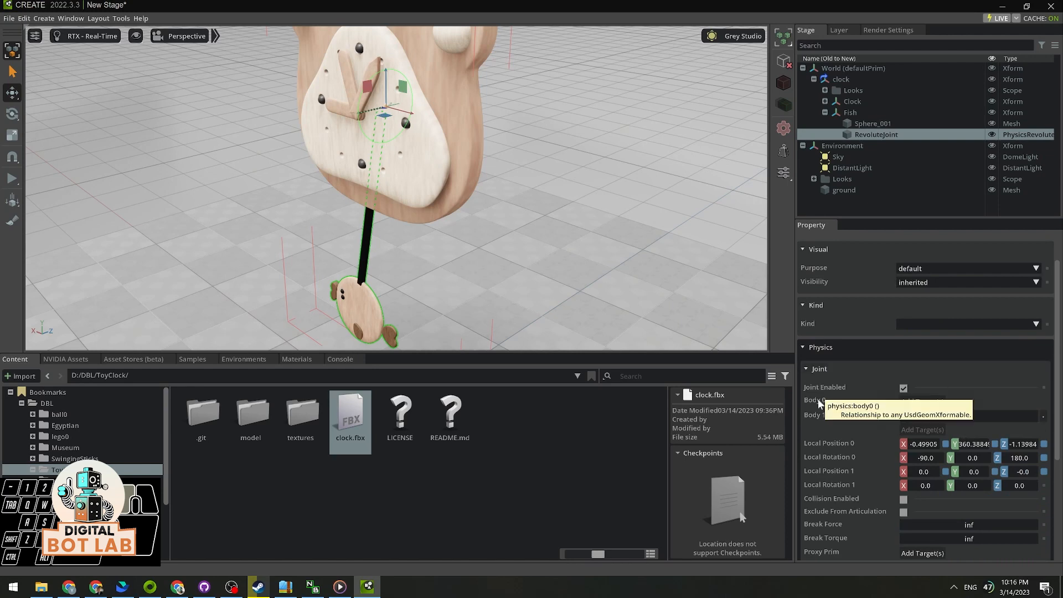
left_click_drag(558, 257, 581, 251, "alt")
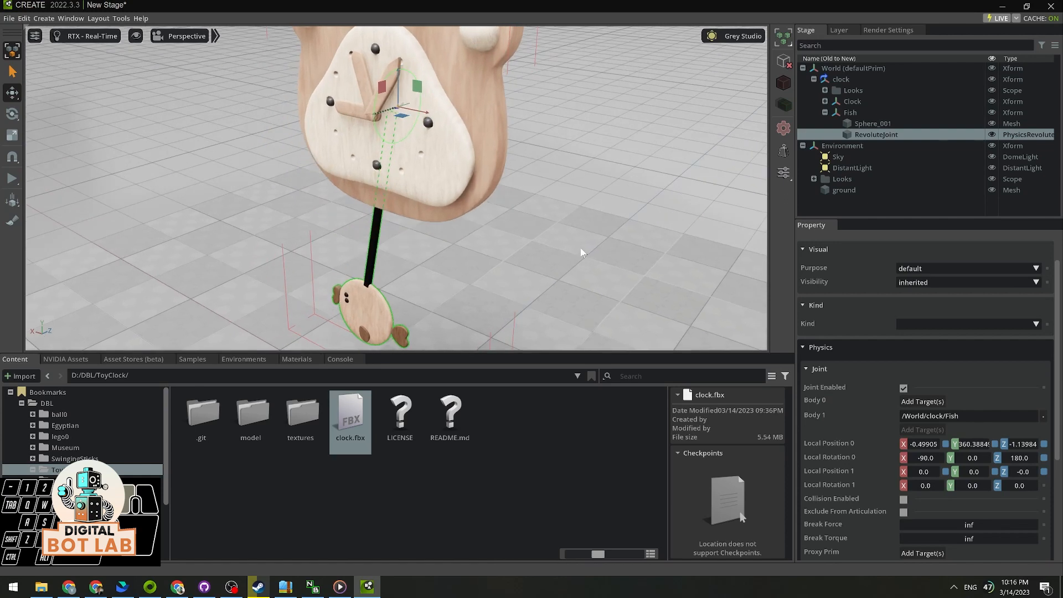
left_click(922, 401)
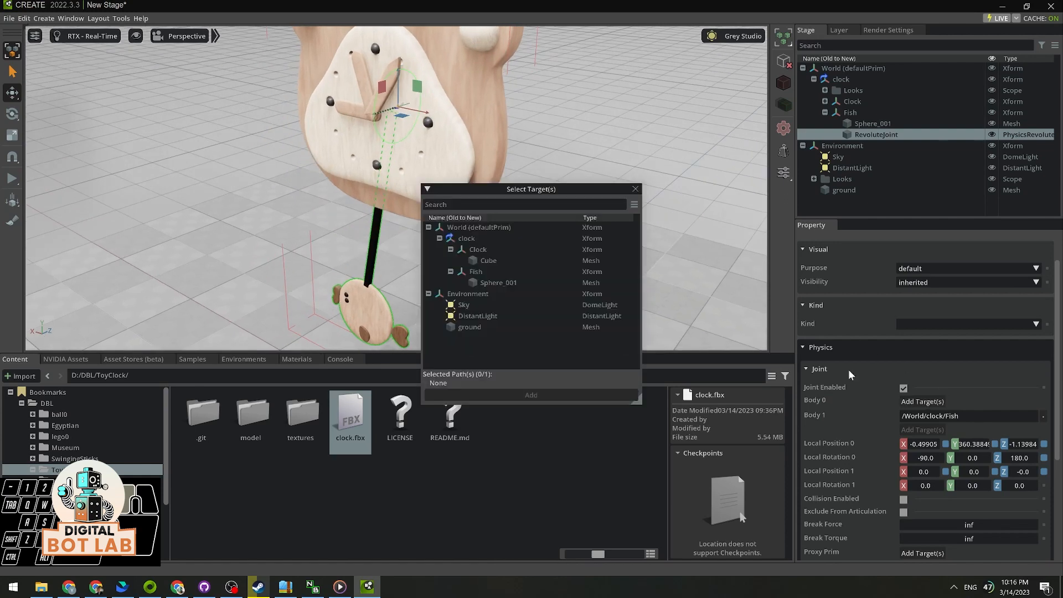
left_click(479, 249)
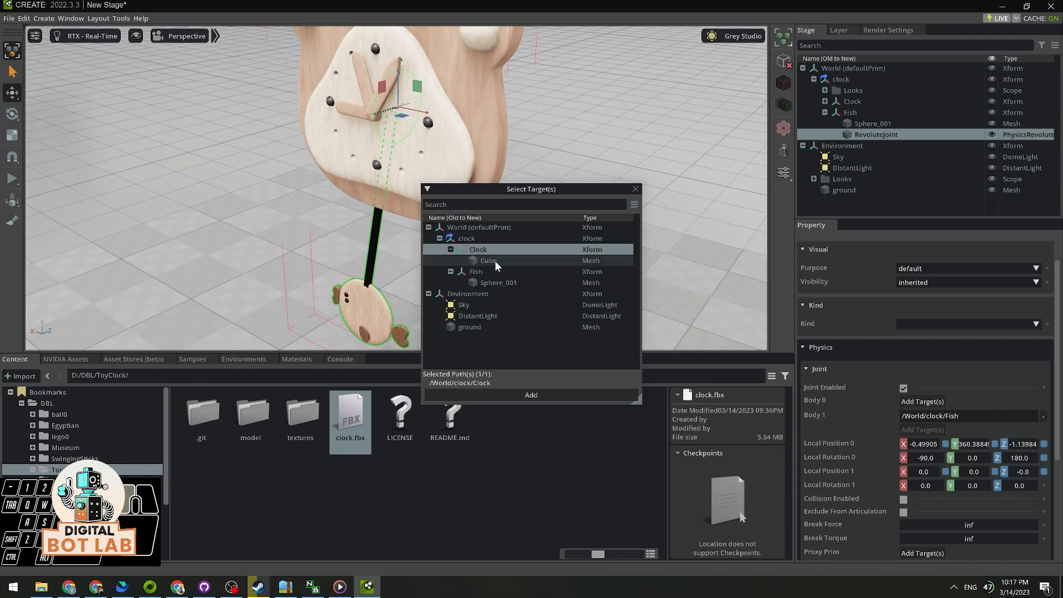
left_click(537, 396)
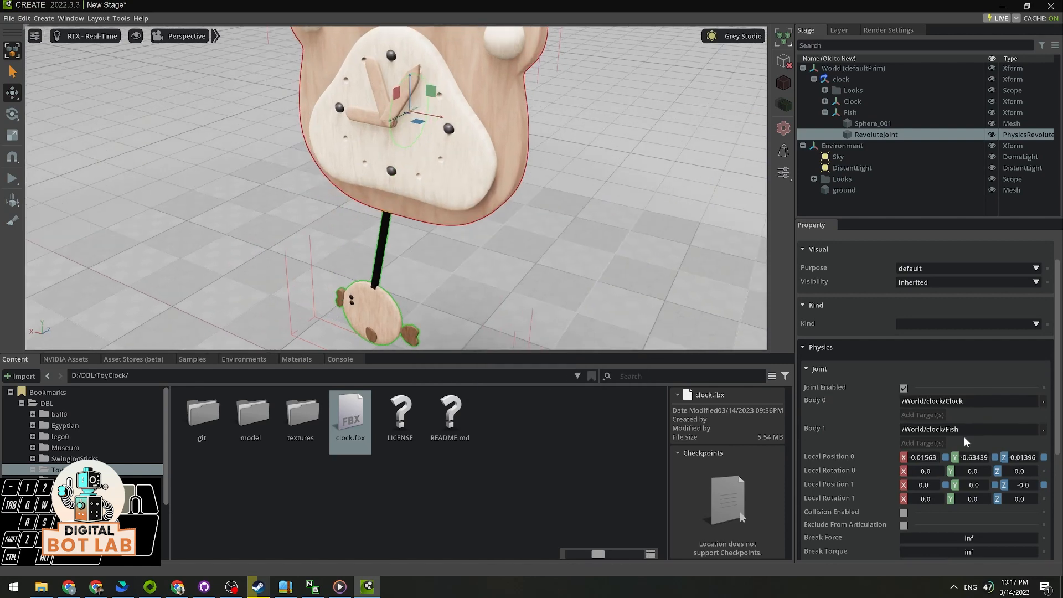
Run the physics simulation, pull the fish pendulum to test its hinge motion, and stop the simulation.
scroll(930, 425, "down", 1)
left_click_drag(517, 270, 545, 267, "alt")
left_click(12, 179)
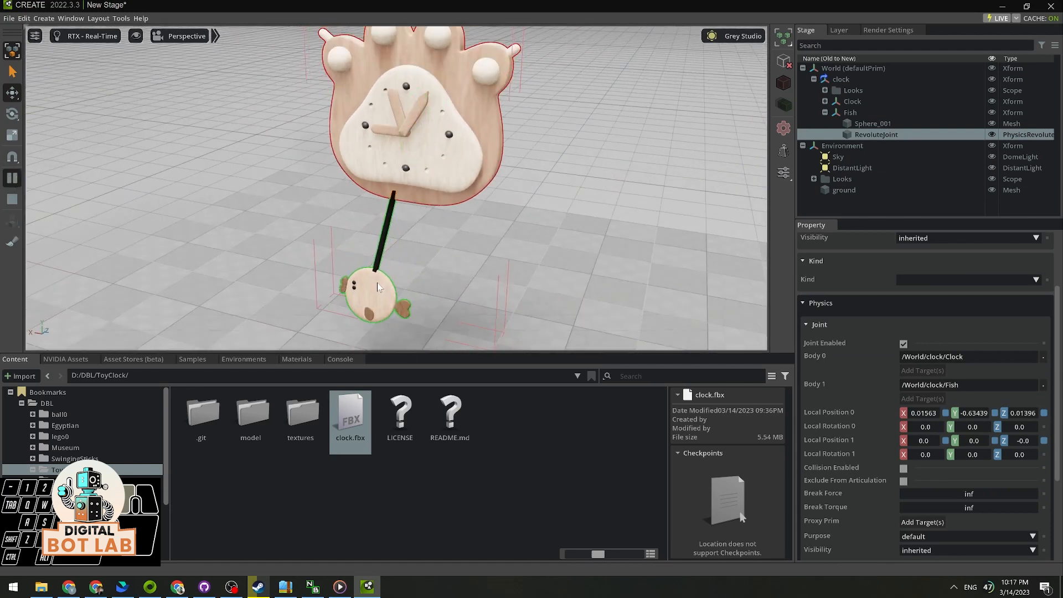
left_click_drag(350, 330, 497, 114, "shift")
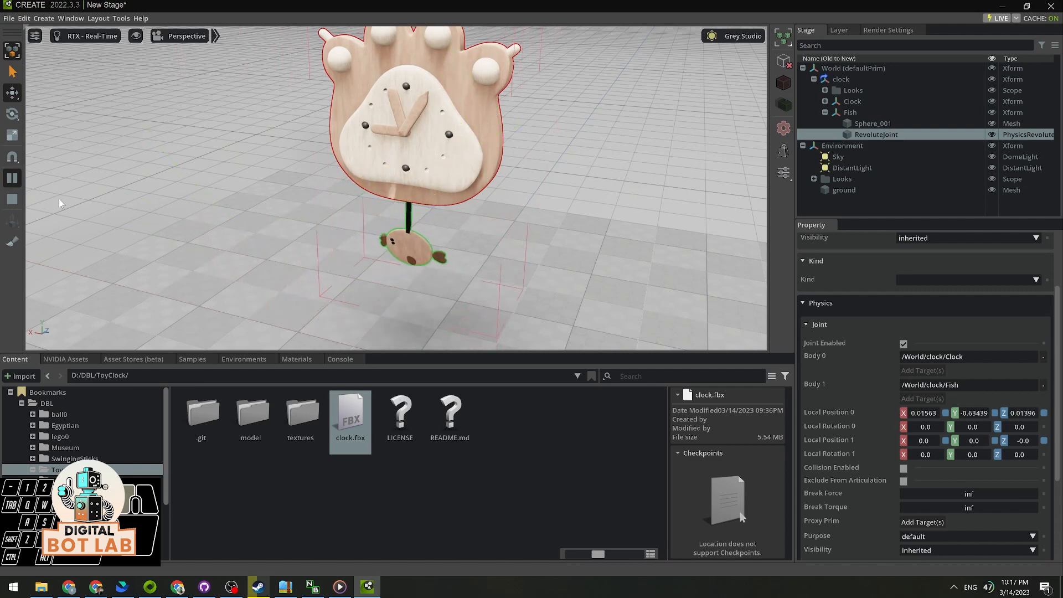
left_click(11, 199)
Set the revolute joint's rotation axis to Y.
scroll(1018, 422, "down", 2)
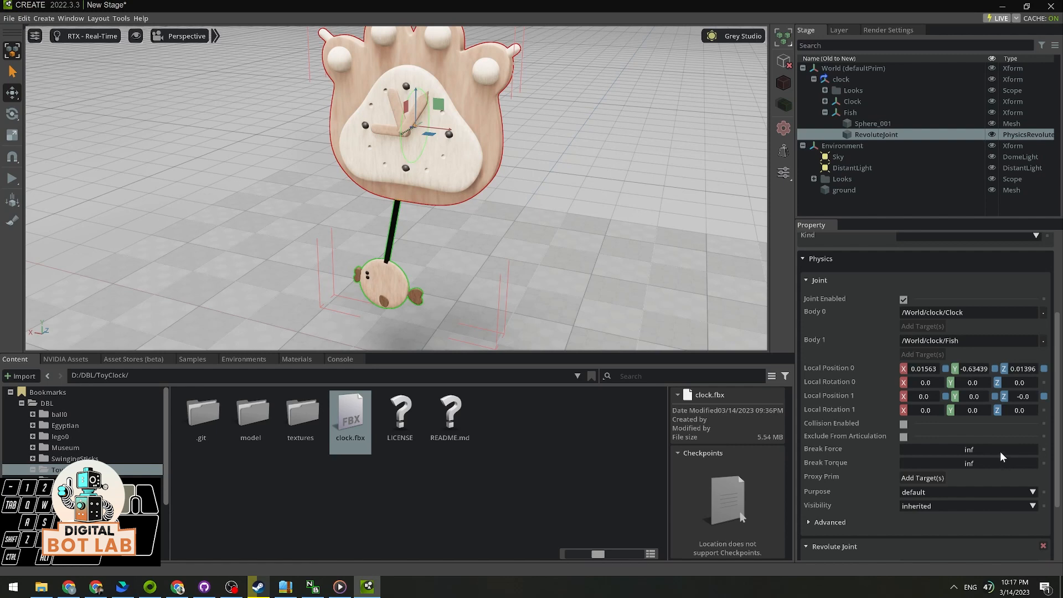
scroll(1001, 451, "down", 3)
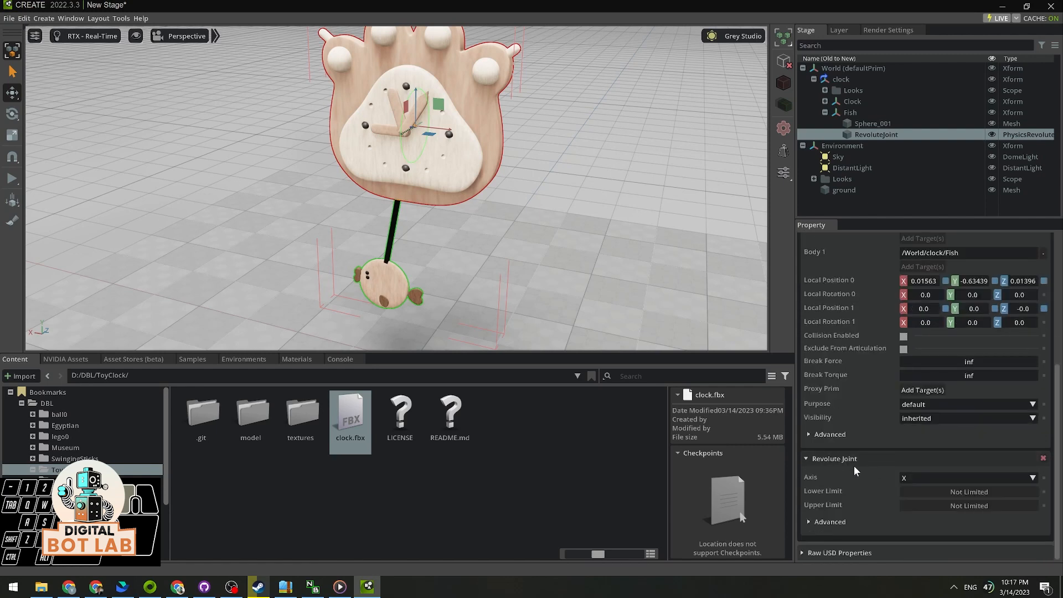
left_click(1032, 479)
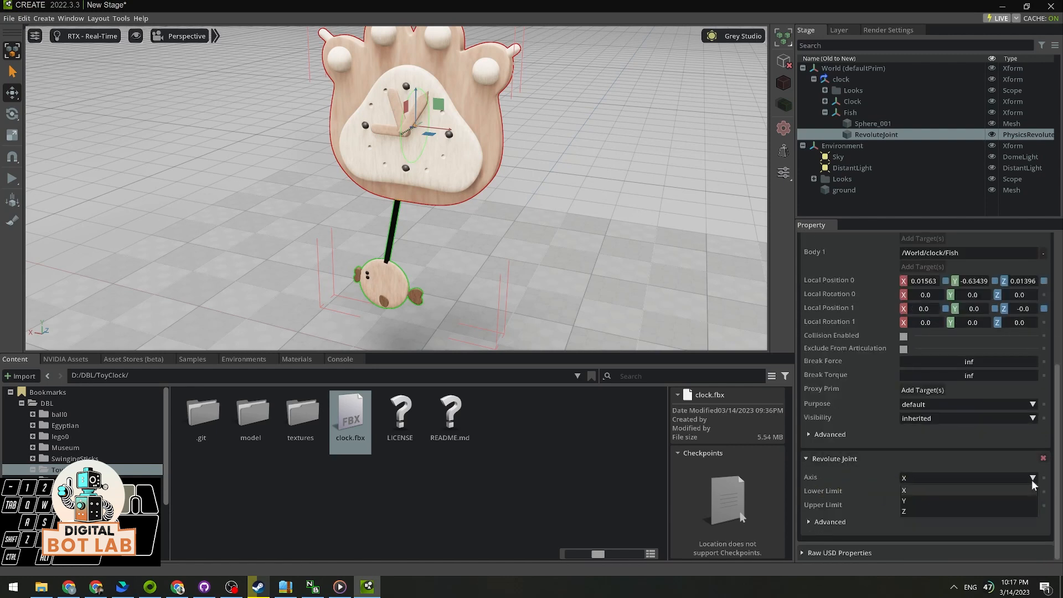
left_click(961, 503)
Run the physics simulation to watch the fish pendulum swing about the new axis, and pause it.
left_click_drag(520, 242, 547, 207, "alt")
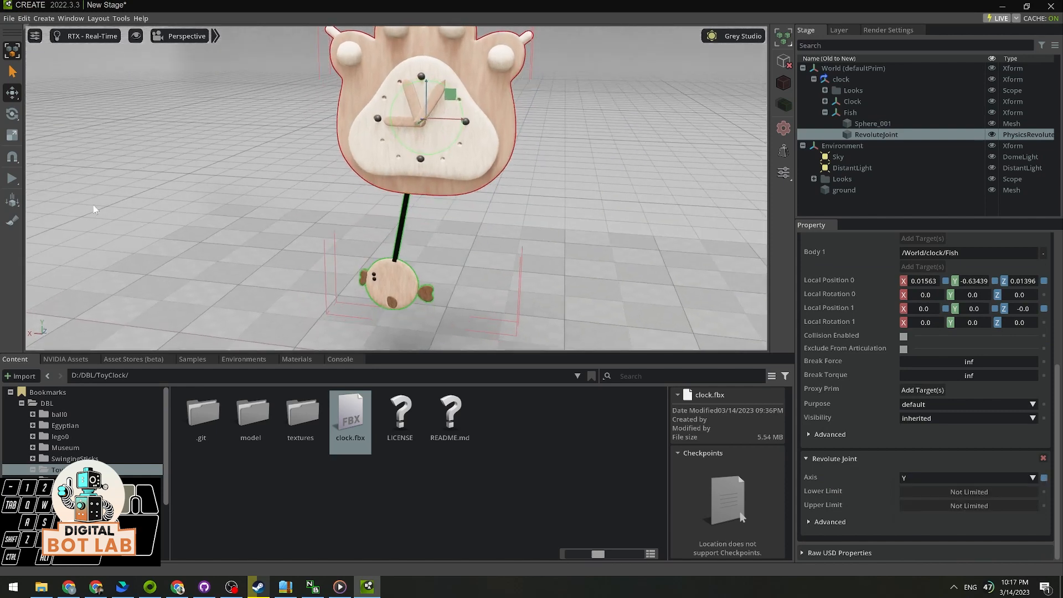
left_click(11, 179)
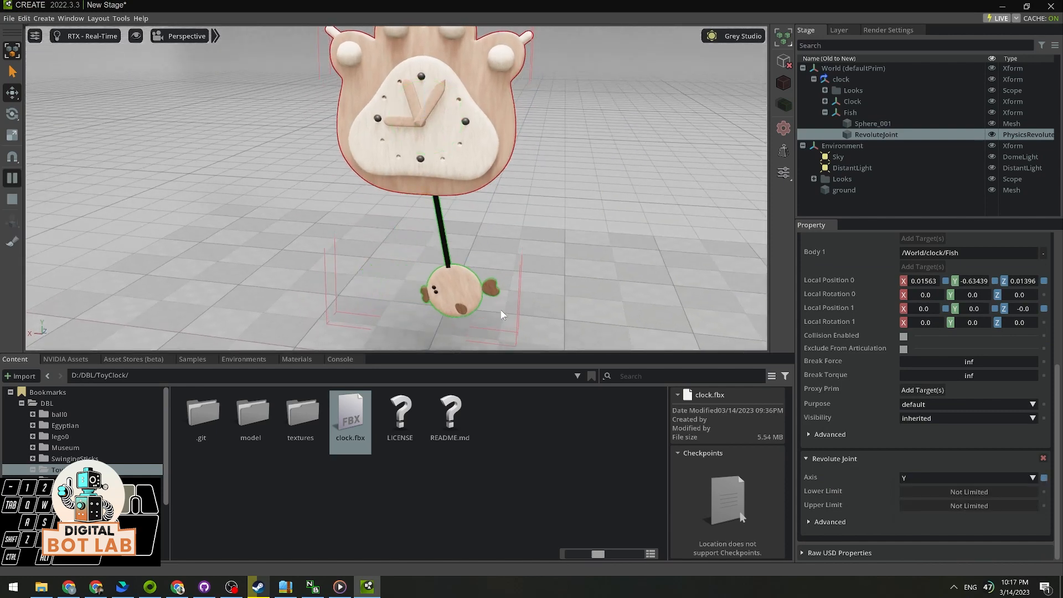
left_click_drag(547, 240, 636, 178, "alt")
left_click(636, 197)
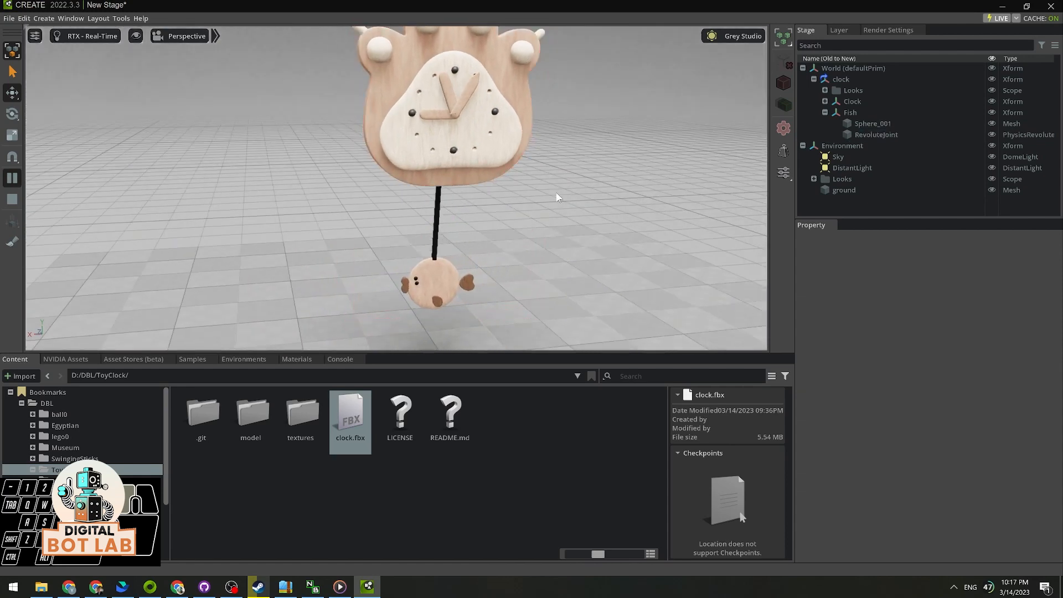
left_click(11, 178)
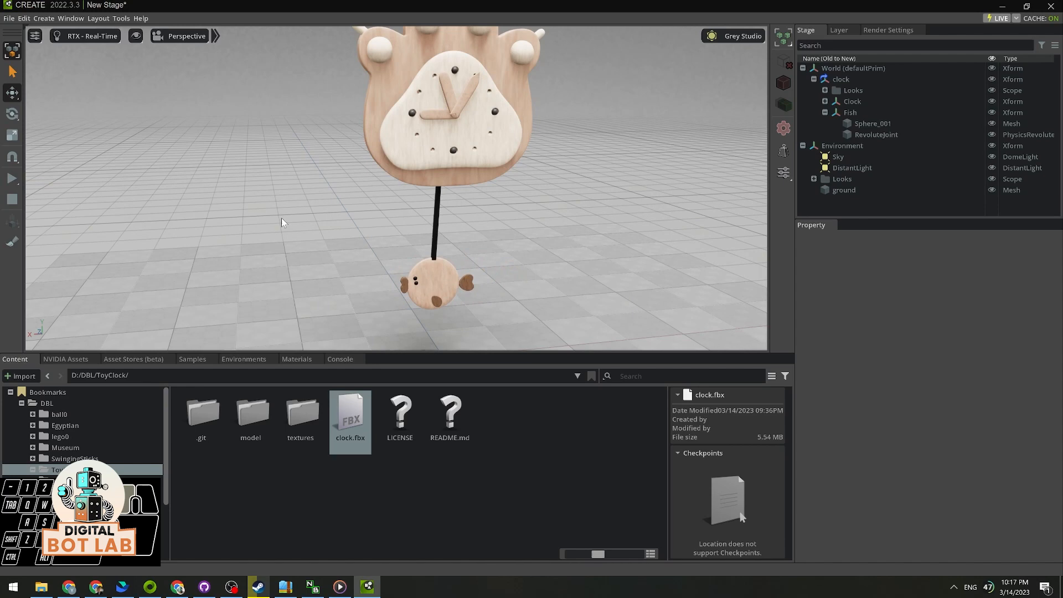
Compare the RevoluteJoint, Fish and Sphere_001 prims and examine the joint in the viewport from several angles.
left_click(895, 135)
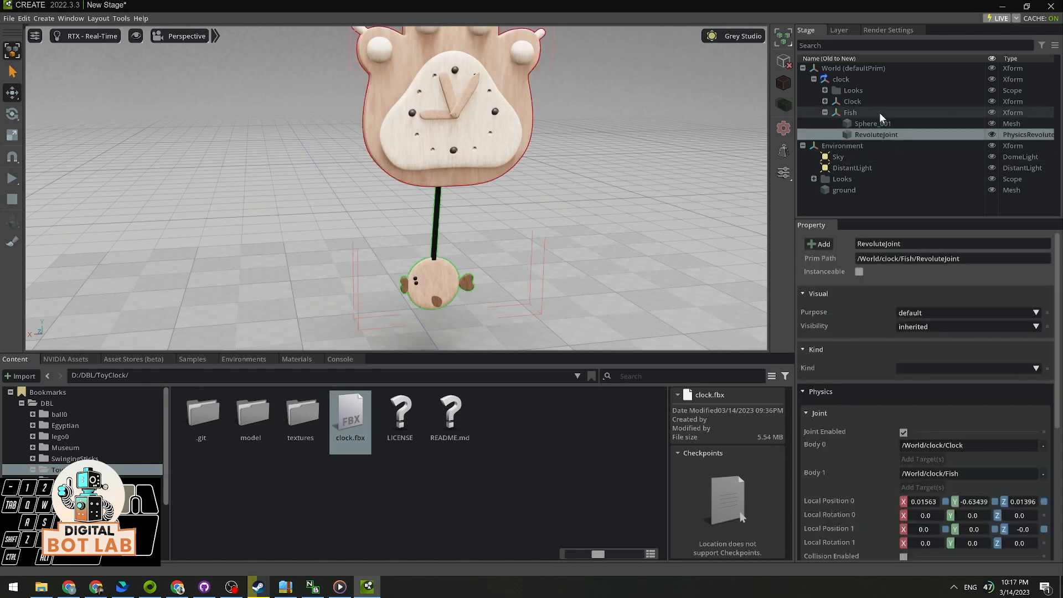
left_click(880, 113)
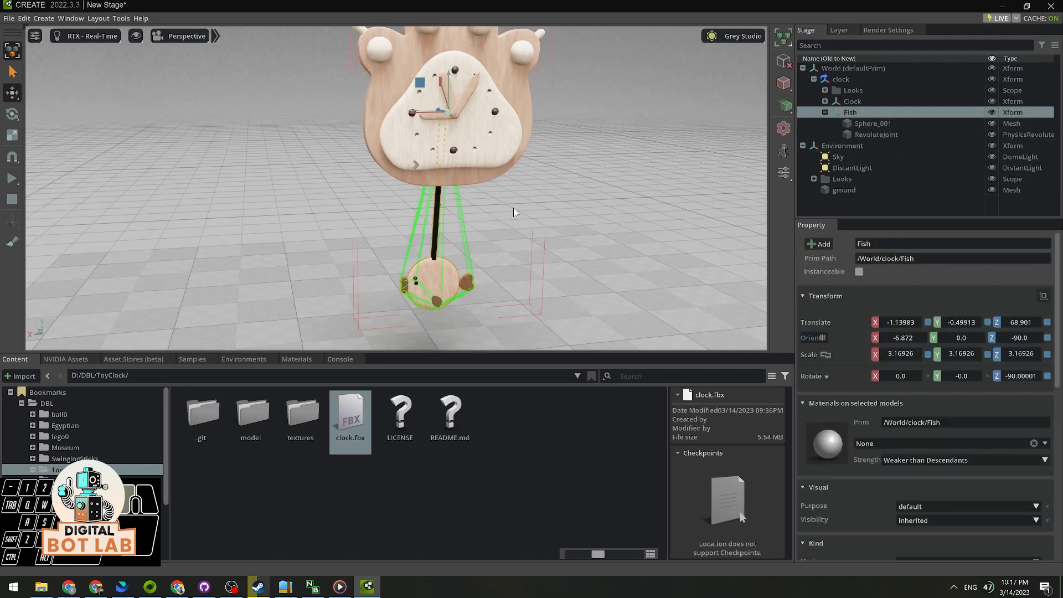
left_click(889, 134)
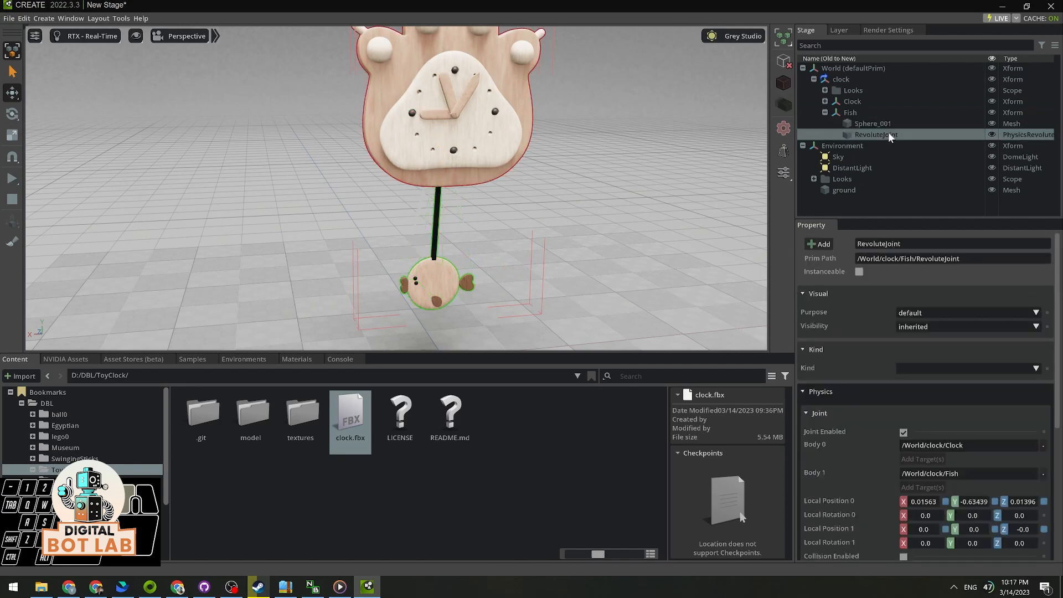
left_click(890, 124)
left_click(886, 134)
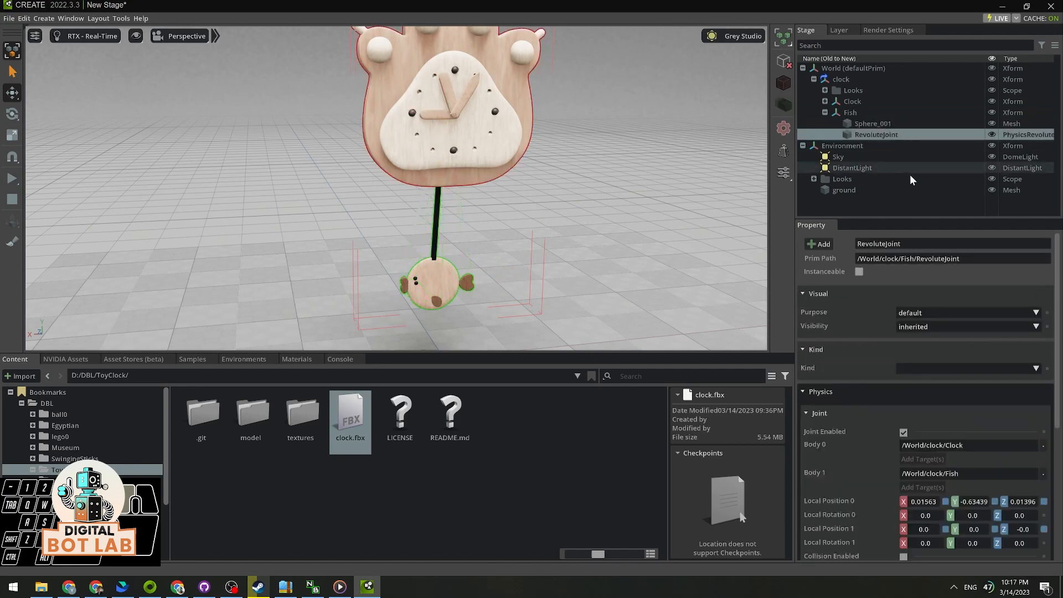
scroll(515, 228, "up", 2)
left_click_drag(515, 228, 437, 218, "alt")
scroll(437, 218, "down", 2)
scroll(530, 238, "up", 2)
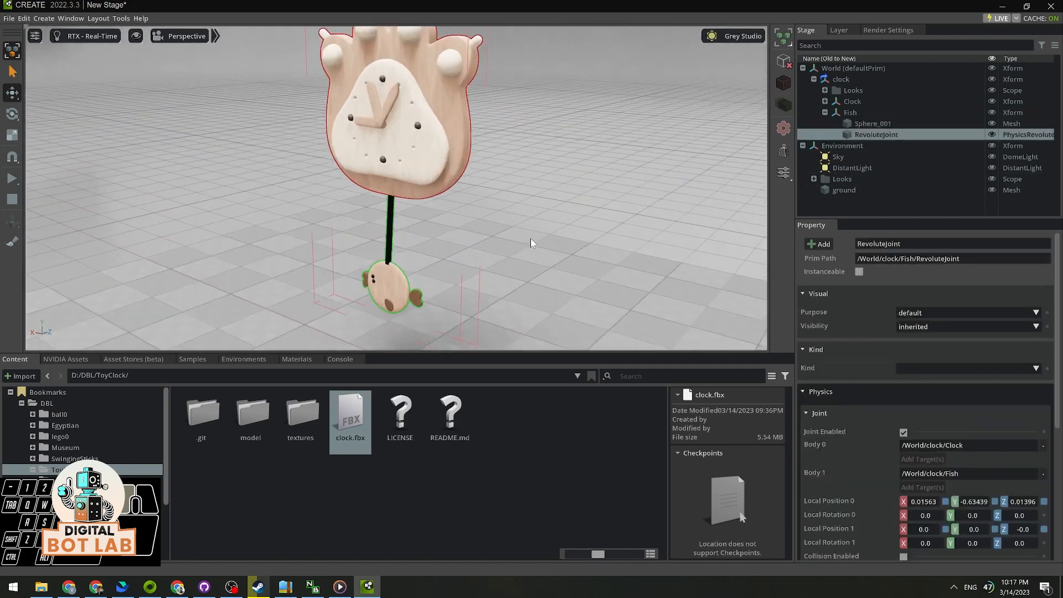
mouse_move(530, 238)
left_mouse_down("alt")
mouse_move(515, 243)
mouse_move(537, 250)
left_mouse_up("alt")
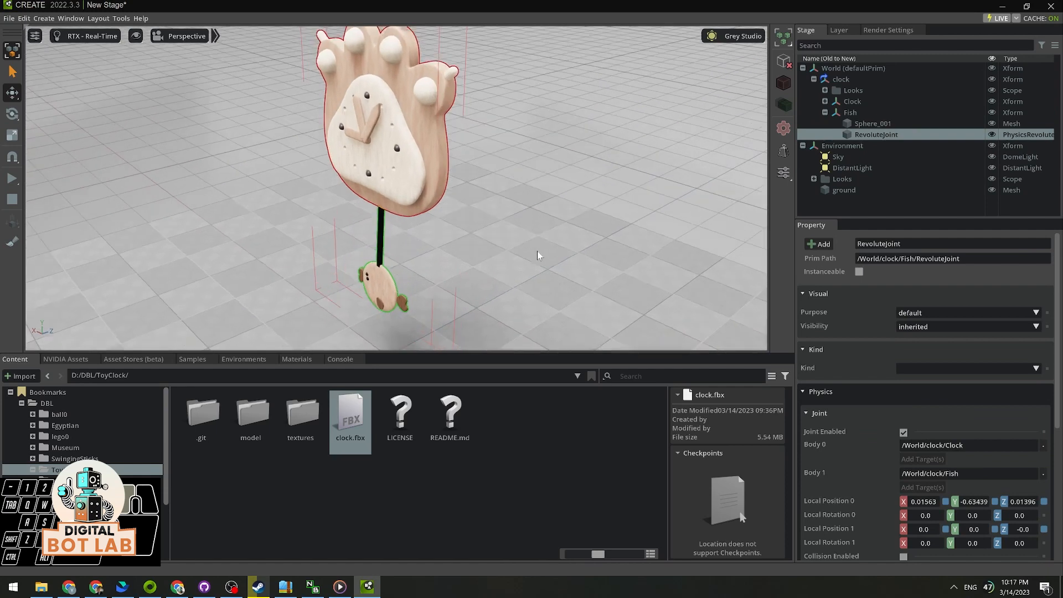
Stop the simulation and make sure physics joints are displayed in the viewport.
left_click(136, 37)
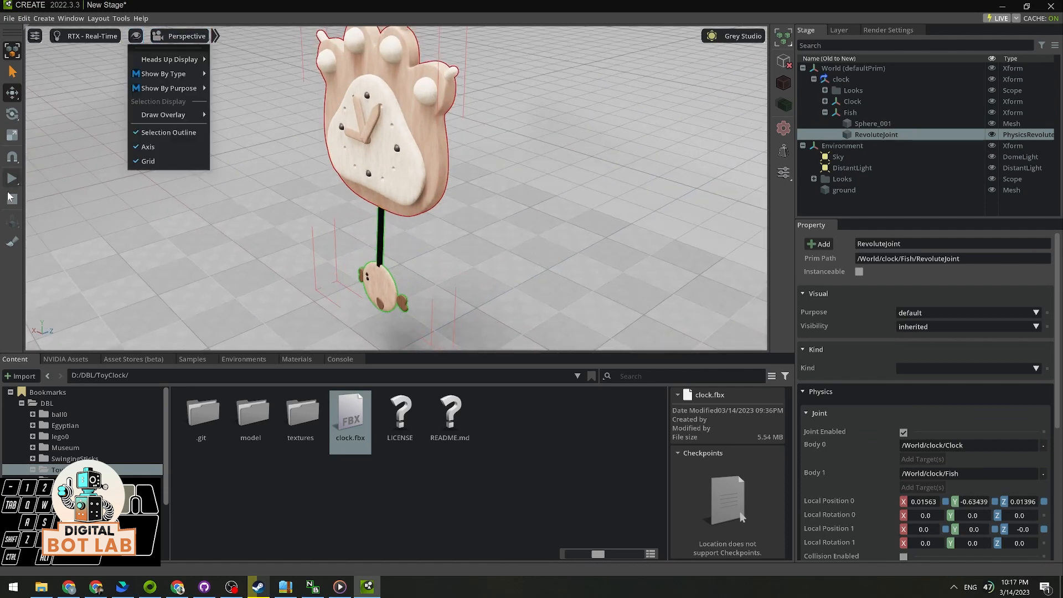
left_click(128, 42)
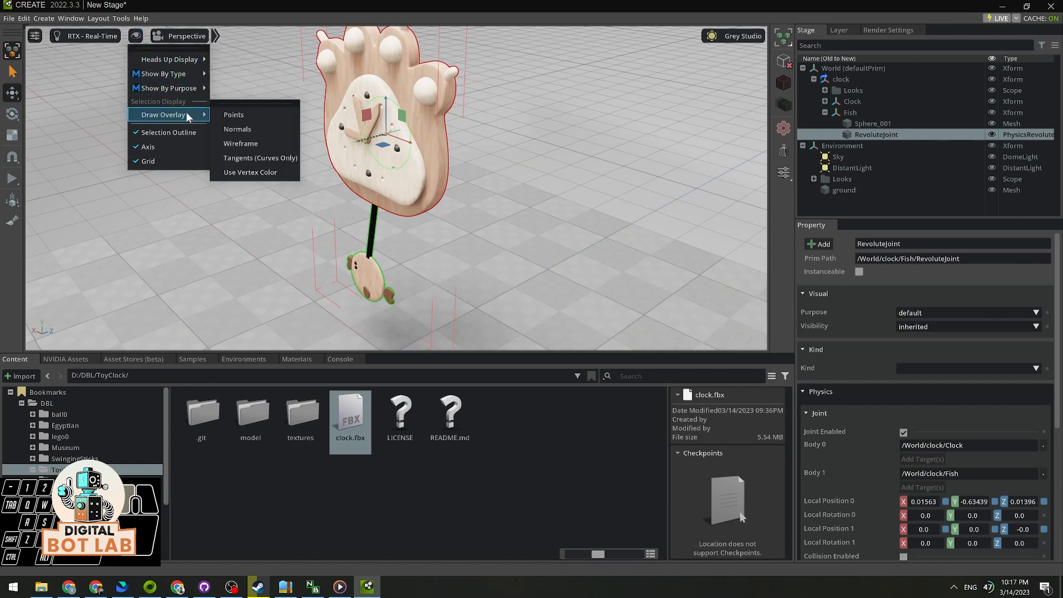
mouse_move(181, 75)
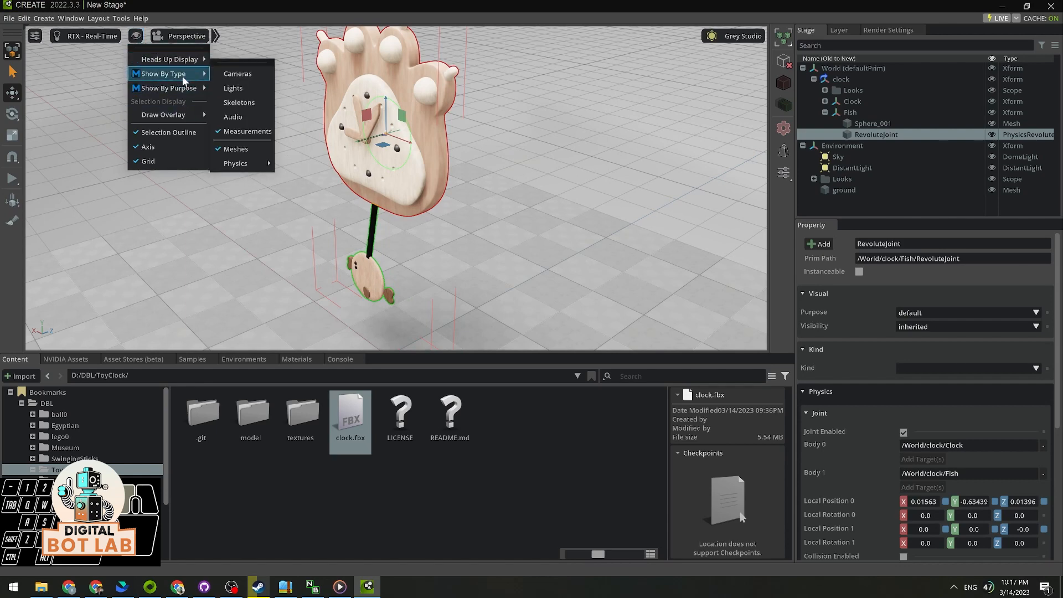
mouse_move(255, 165)
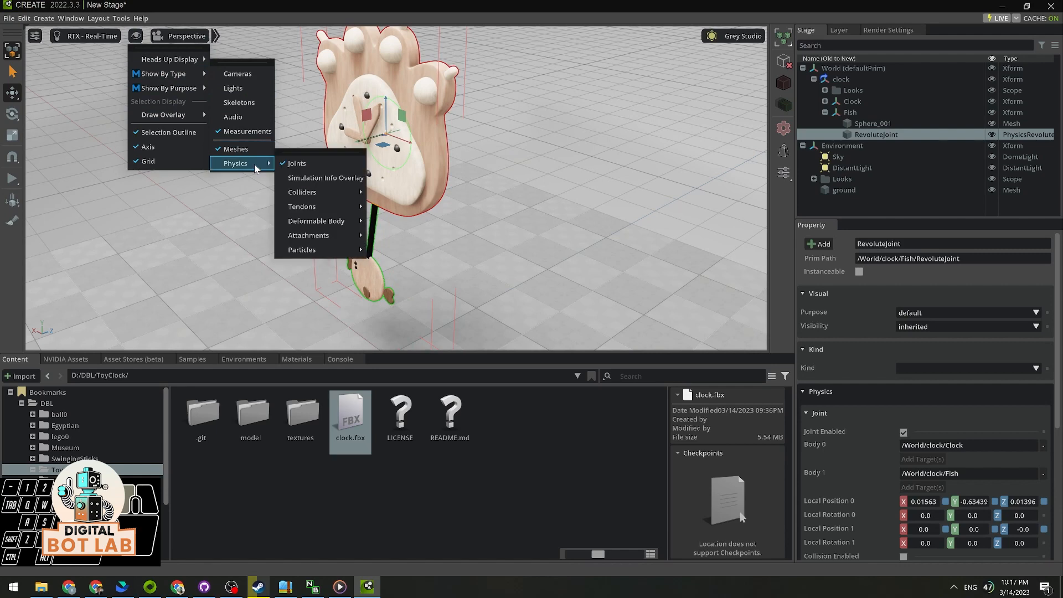
left_click(306, 165)
Deselect the joint and examine its axis marker on the clock face from close up.
left_click(413, 147)
scroll(413, 147, "up", 3)
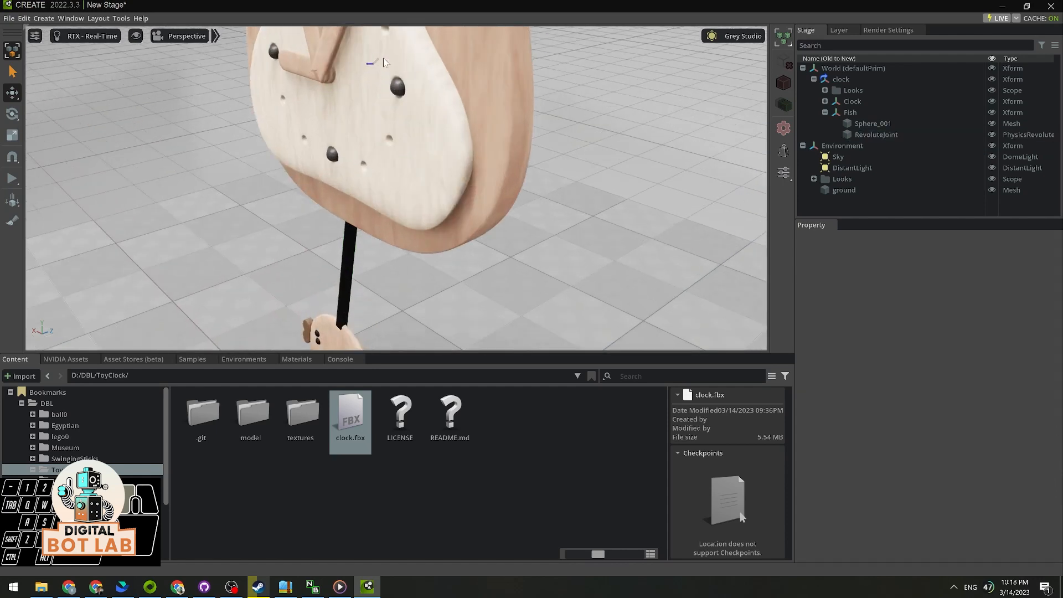
scroll(392, 175, "up", 1)
scroll(392, 175, "up", 5)
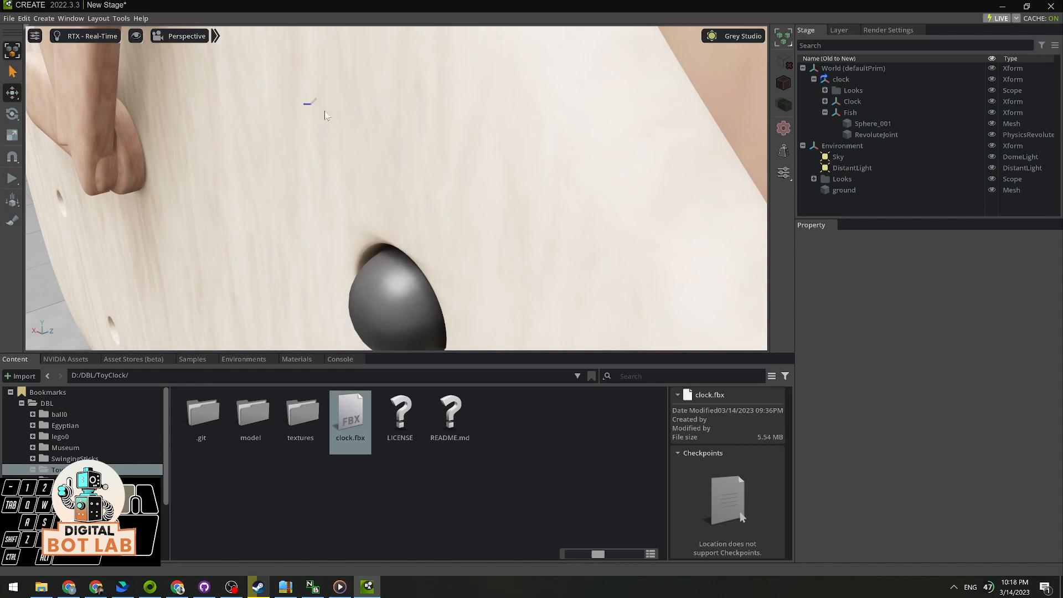
scroll(324, 110, "down", 10)
left_click_drag(373, 209, 532, 221, "alt")
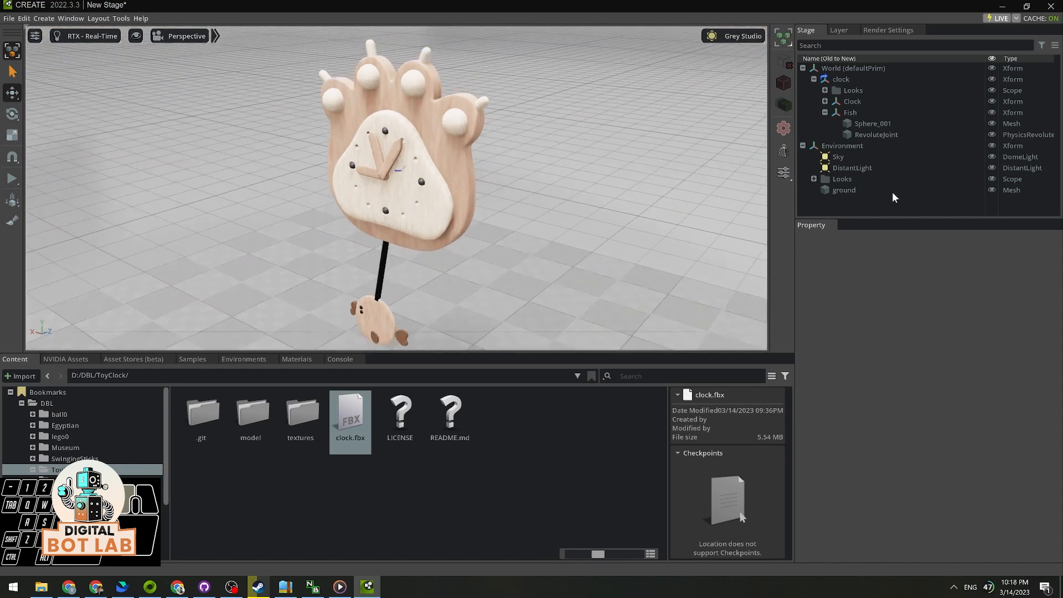
Select the RevoluteJoint prim, then test the unrestricted swing by running the simulation, pulling the fish sideways, and stopping it.
left_click(874, 134)
scroll(961, 383, "down", 2)
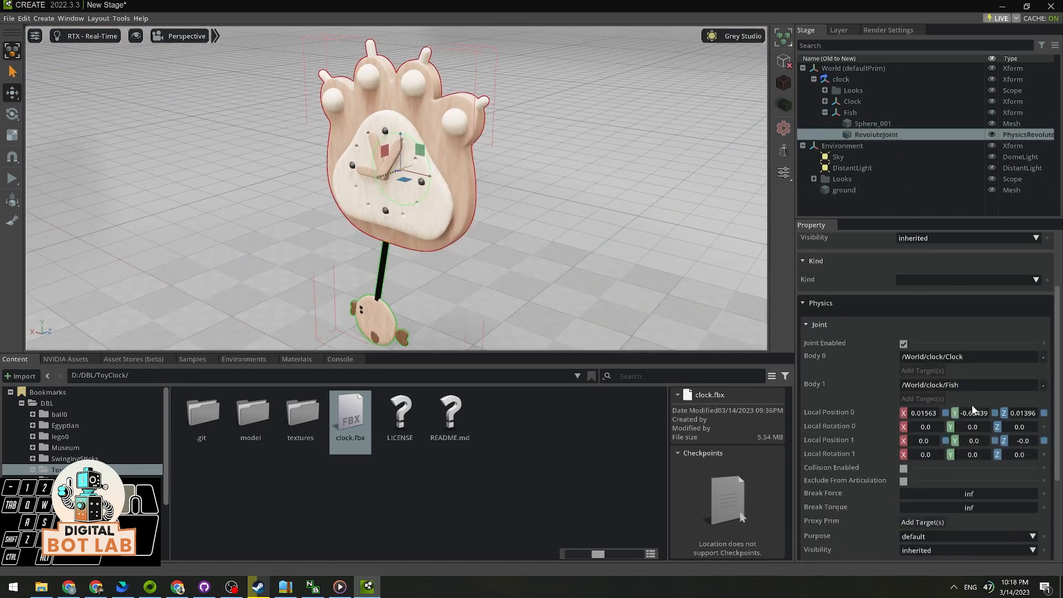
key("space")
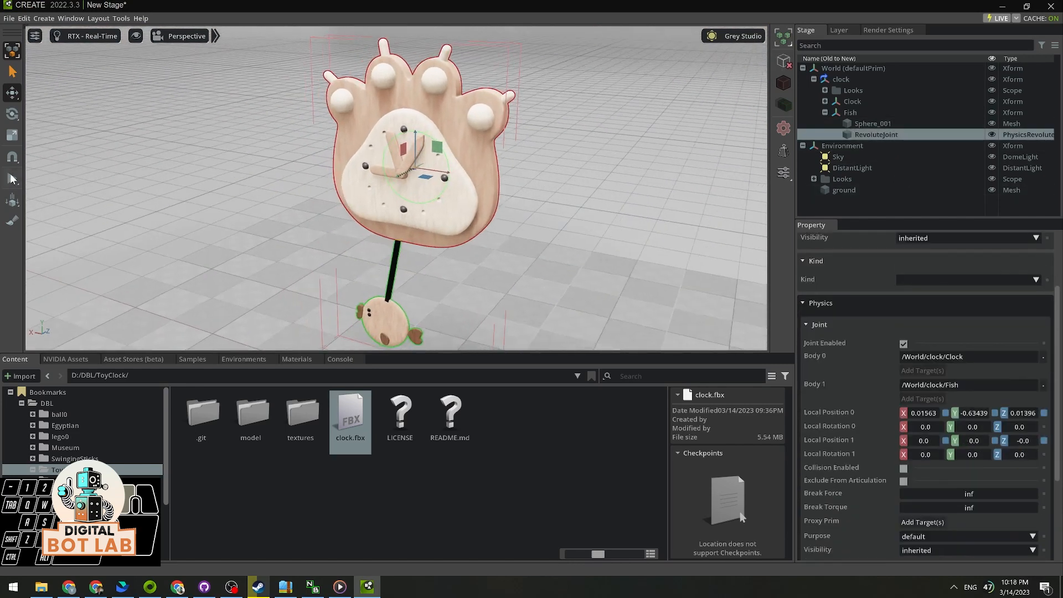
left_click_drag(410, 305, 142, 142, "shift")
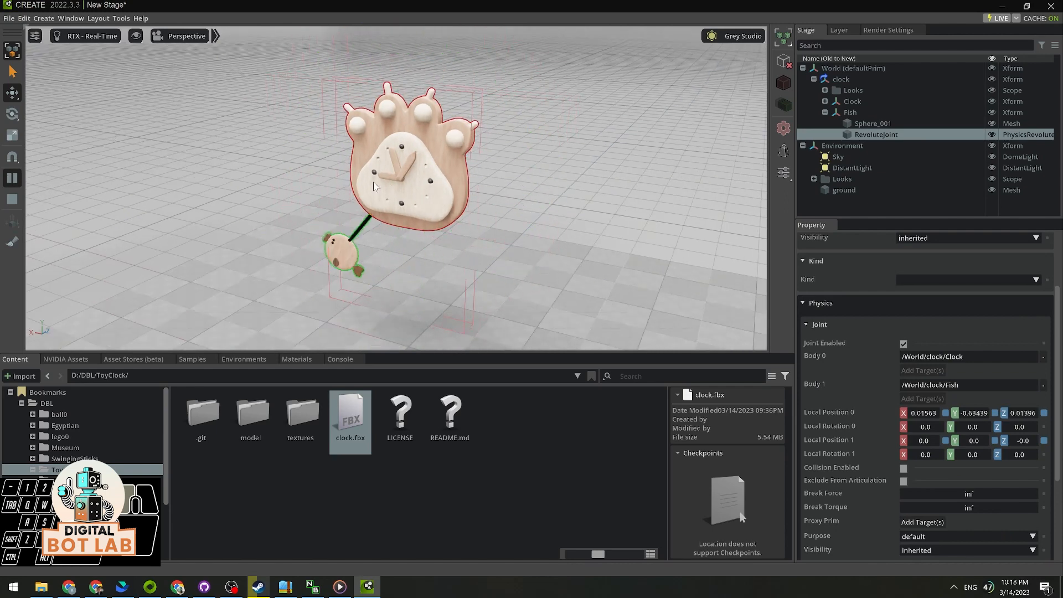
left_click(13, 200)
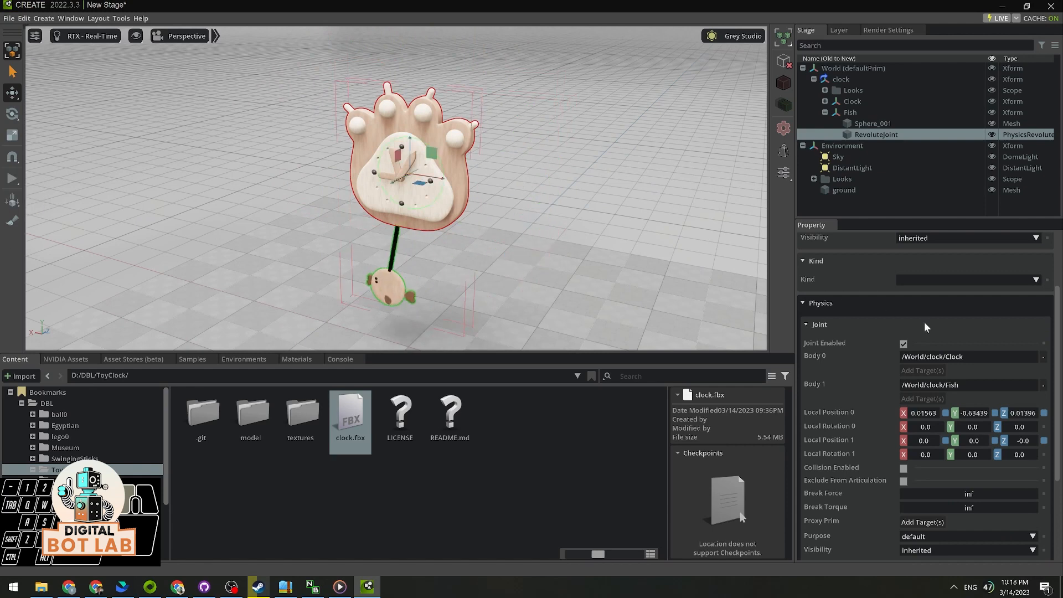
Set the revolute joint's lower limit to -60 and its upper limit to 15.
scroll(1006, 415, "down", 5)
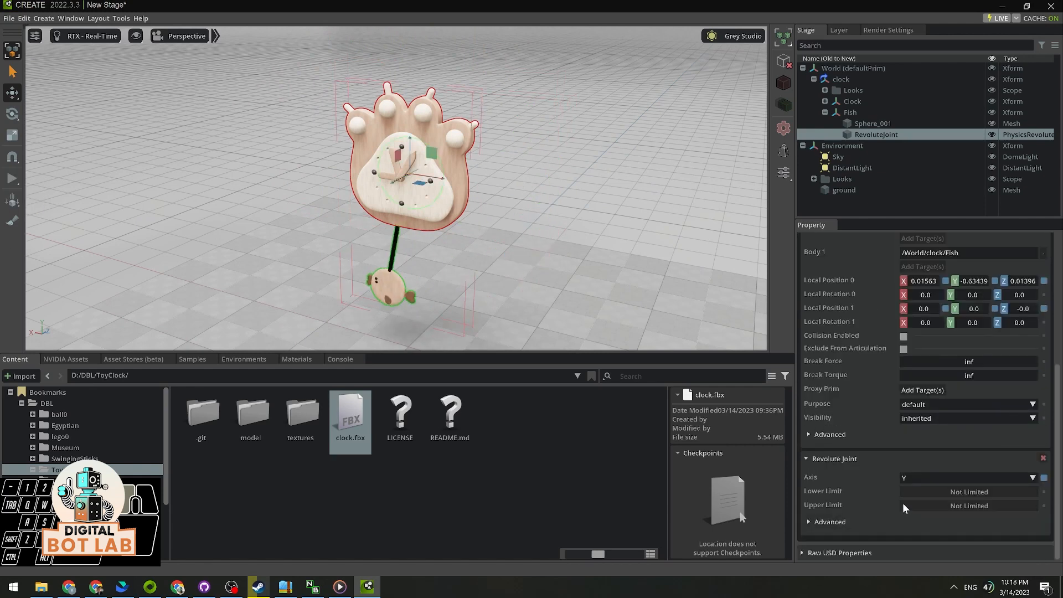
double_click(979, 493)
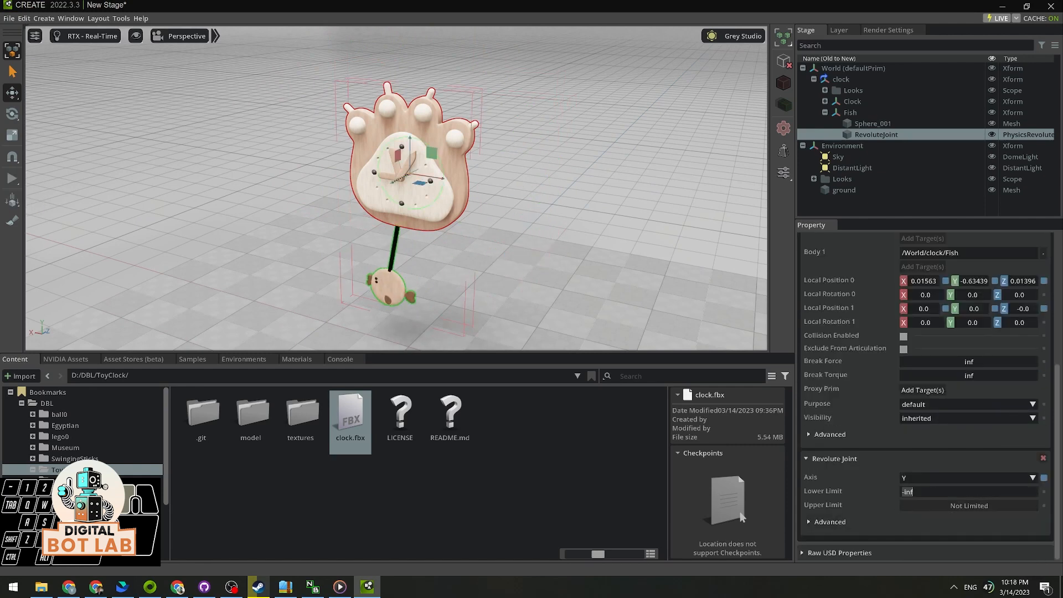
type("-60")
scroll(980, 537, "up", 1)
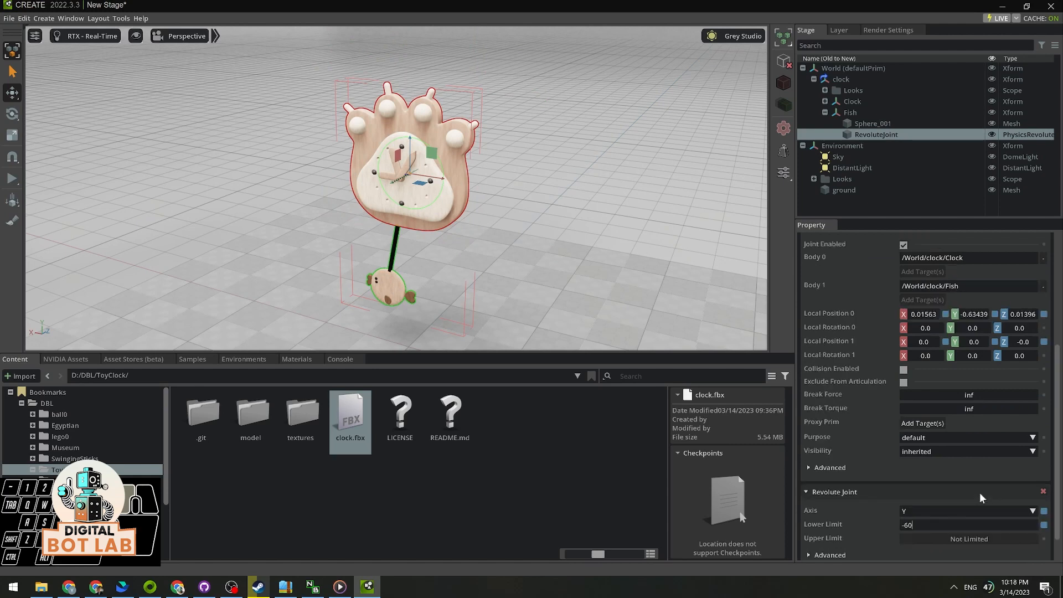
key("Return")
double_click(979, 538)
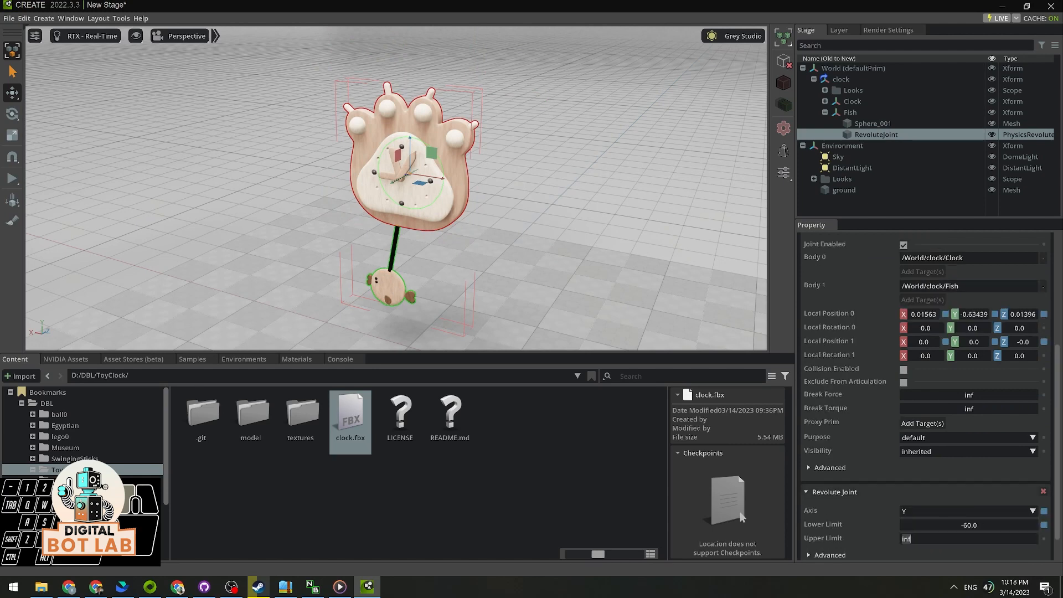
type("15")
key("Return")
left_click_drag(537, 221, 573, 217, "alt")
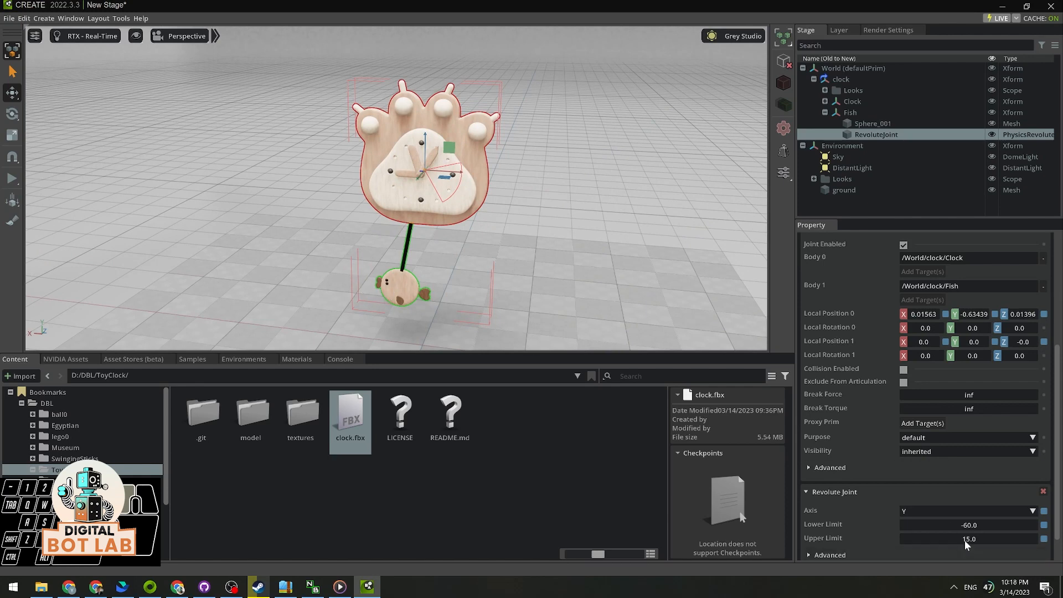
Run the simulation, pull the fish pendulum sideways and upward to test the joint limits, and stop it.
left_click(12, 178)
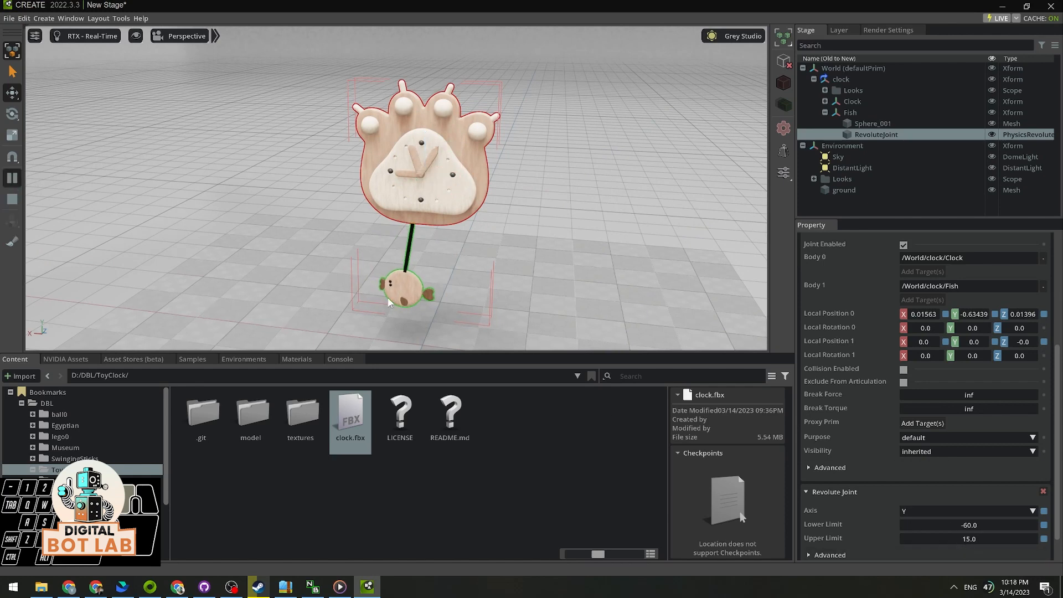
left_click_drag(425, 297, 652, 188, "shift")
left_click_drag(601, 229, 618, 199, "shift")
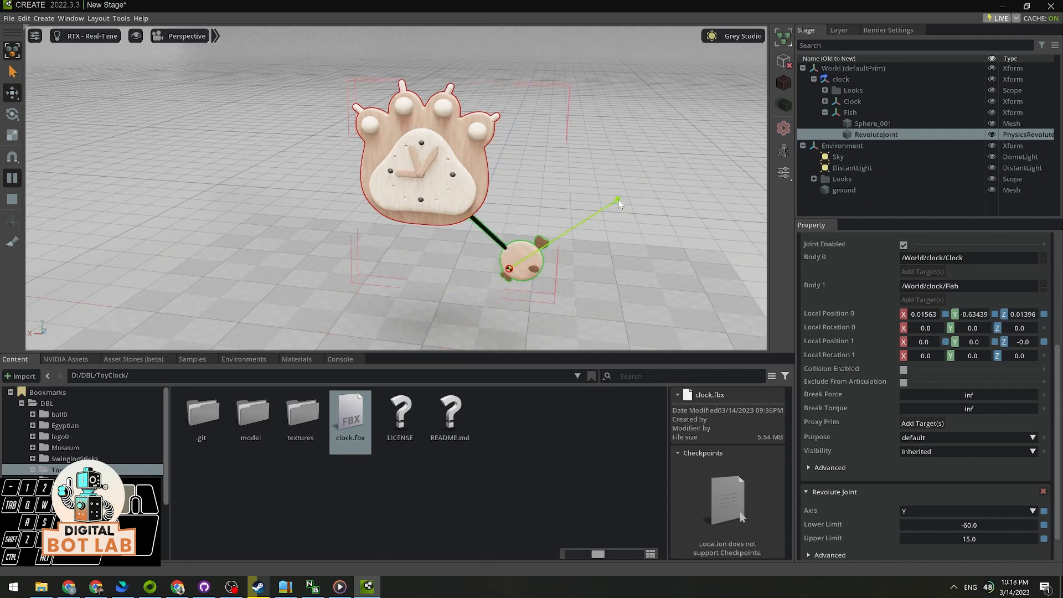
left_click(12, 199)
Set the revolute joint's lower limit to -45.
double_click(992, 528)
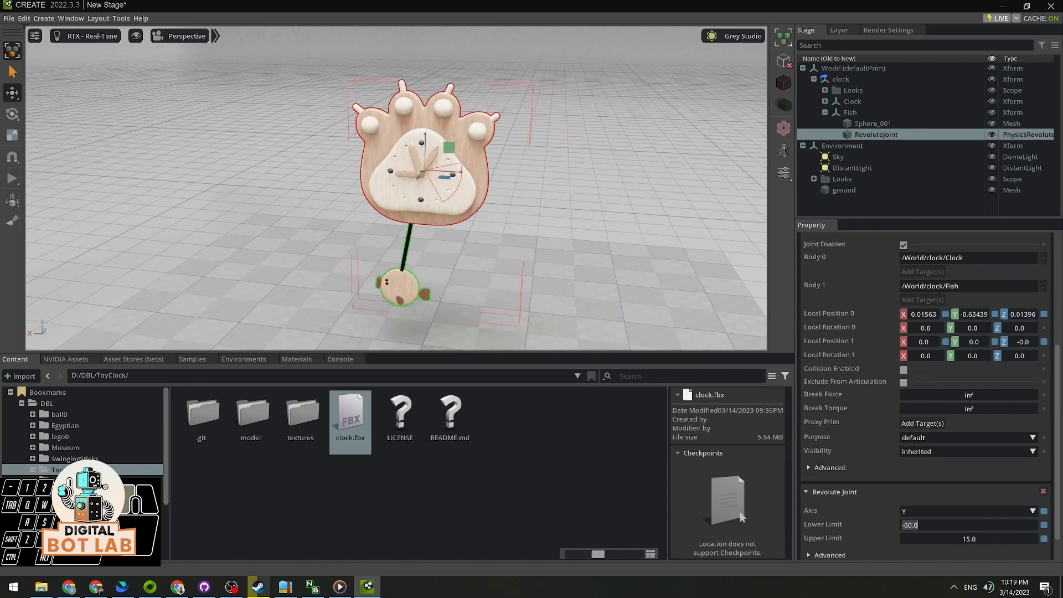
left_click(913, 526)
key("BackSpace")
key("BackSpace")
type("45")
key("Return")
Test the new lower limit by pulling the fish during a simulation run, then stop it and clear the selection.
left_click(13, 179)
left_click_drag(417, 293, 526, 227, "shift")
left_click(14, 200)
left_click(630, 147)
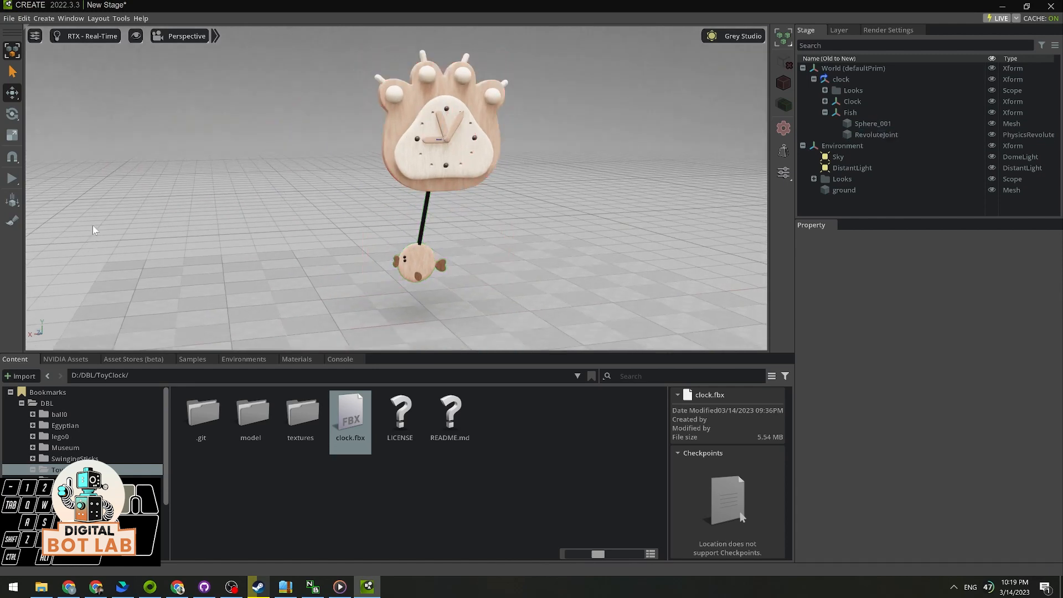
Play the simulation with nothing selected to watch the fish pendulum swing freely, and stop it.
left_click(12, 178)
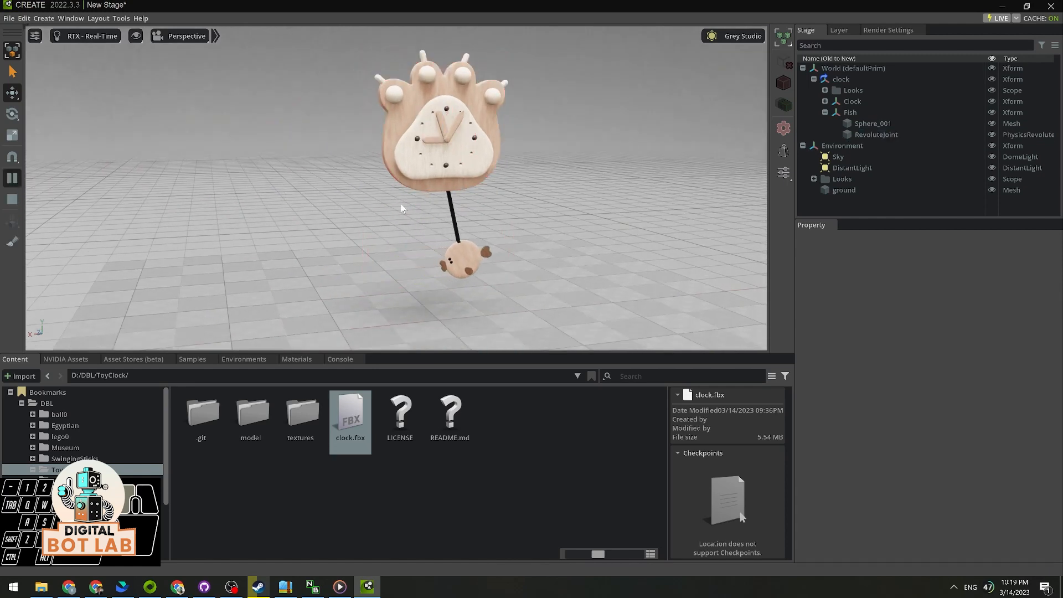
scroll(502, 218, "up", 3)
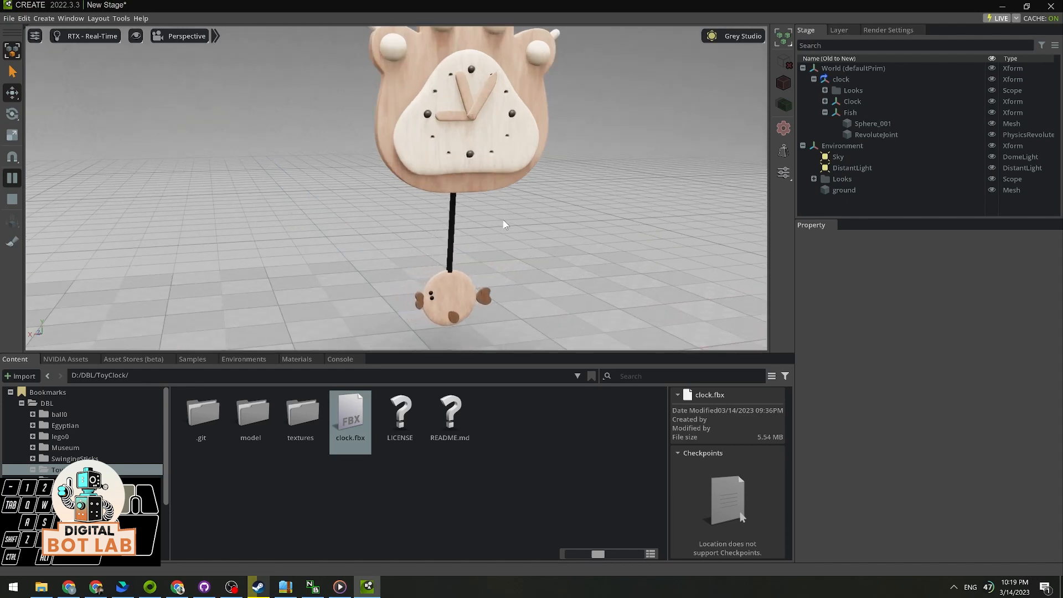
scroll(503, 218, "down", 2)
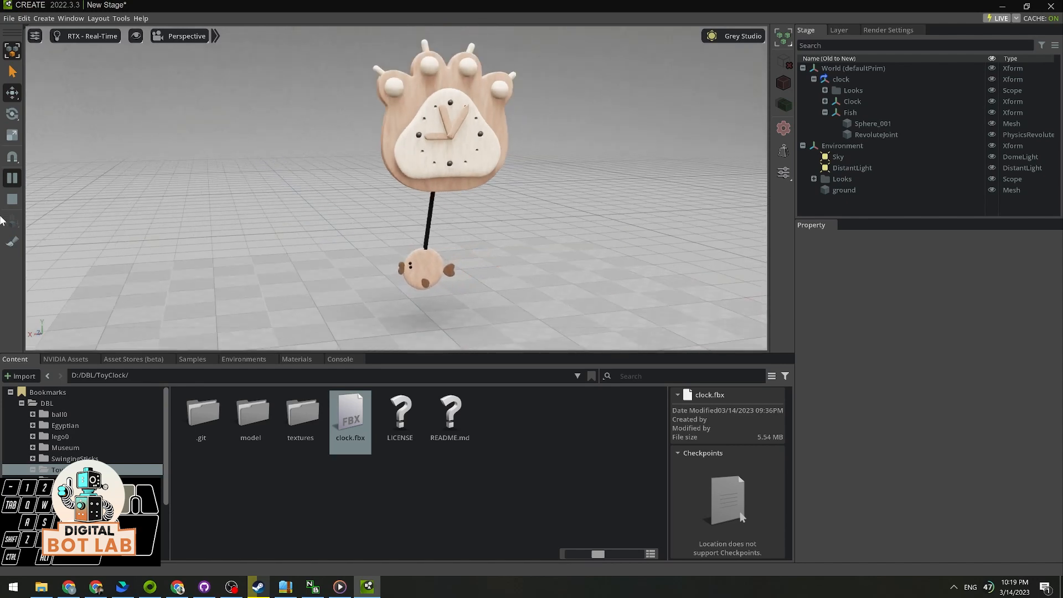
left_click(12, 200)
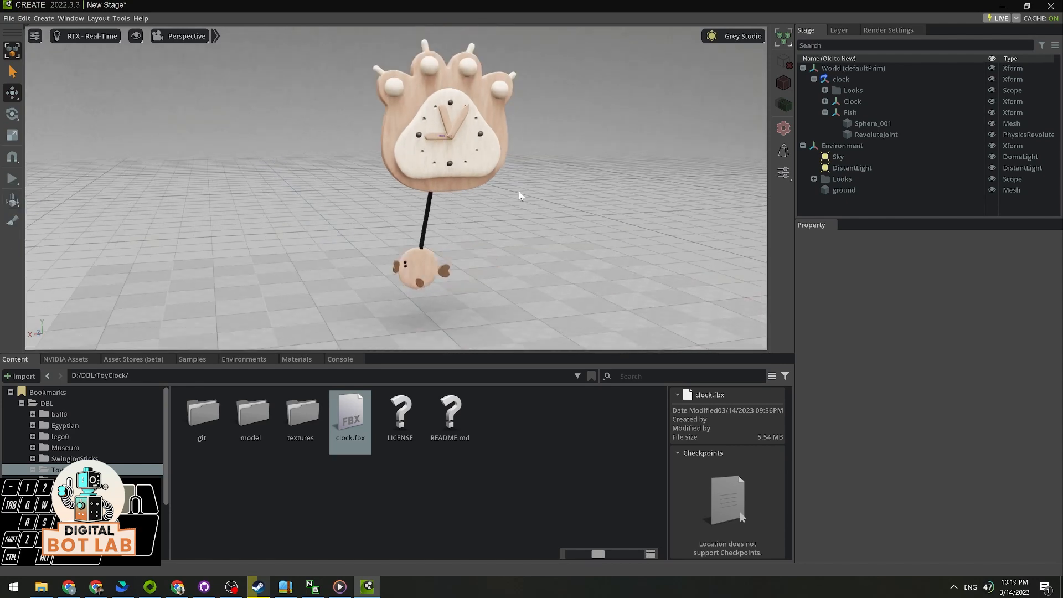
Try the Default light rig, inspect the clock under it, and switch back to the Grey Studio rig.
left_click(751, 36)
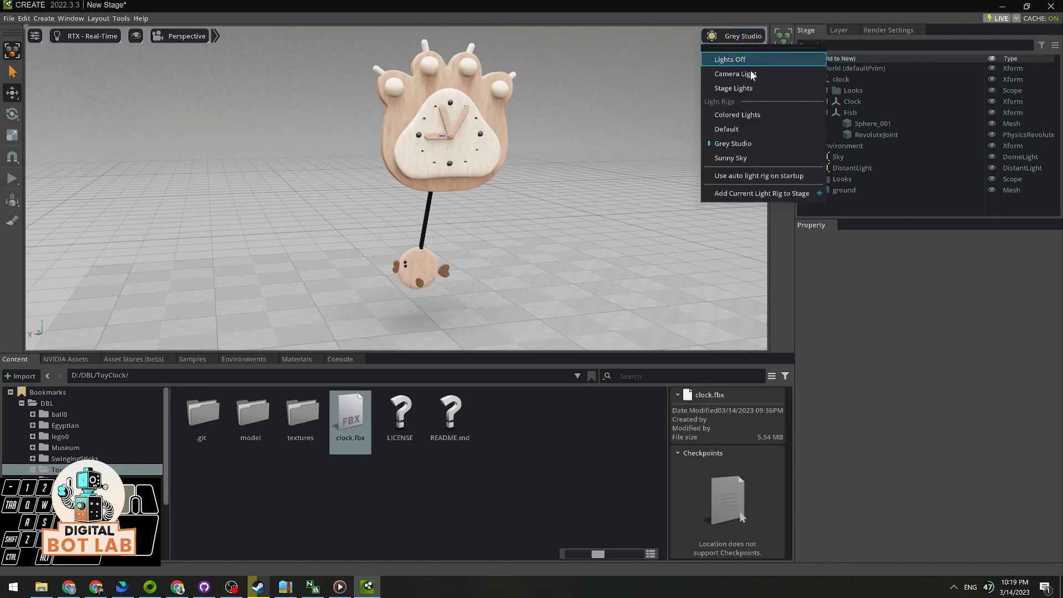
left_click(737, 130)
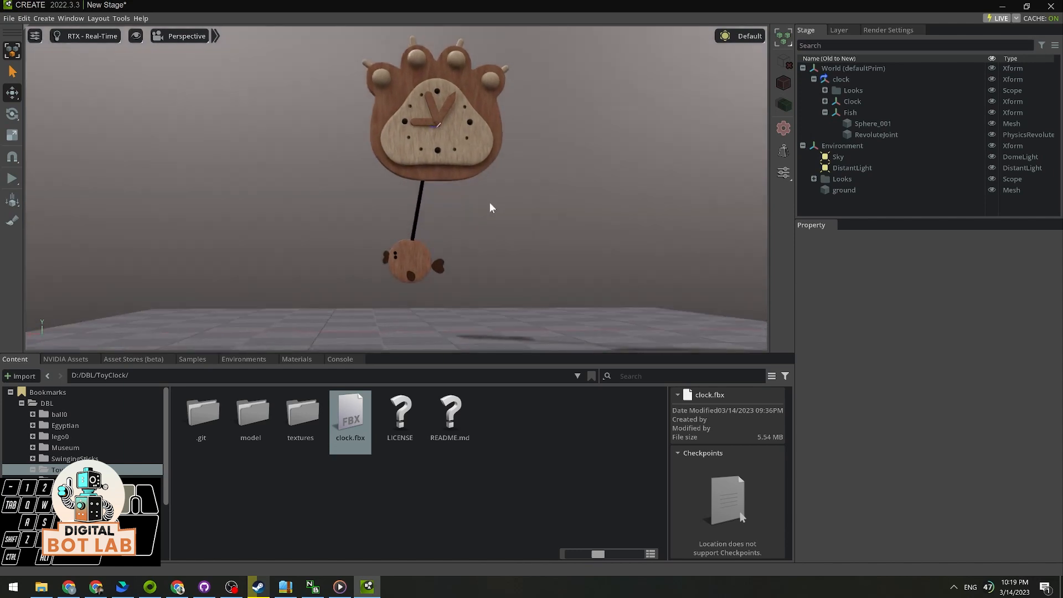
scroll(498, 208, "up", 4)
scroll(512, 221, "down", 5)
left_click_drag(497, 217, 514, 244, "alt")
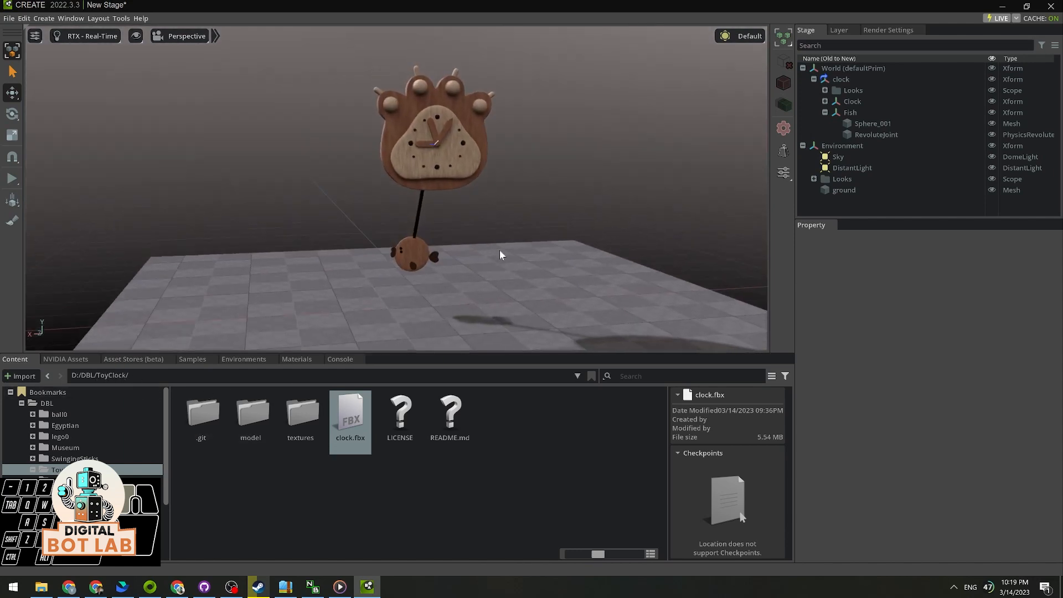
left_click(745, 35)
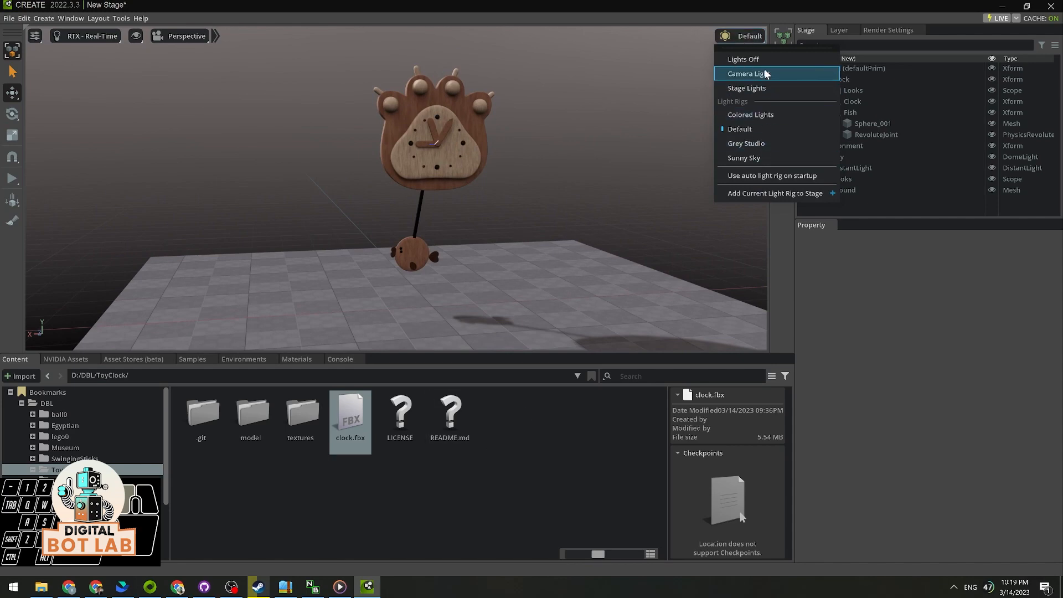
left_click(760, 142)
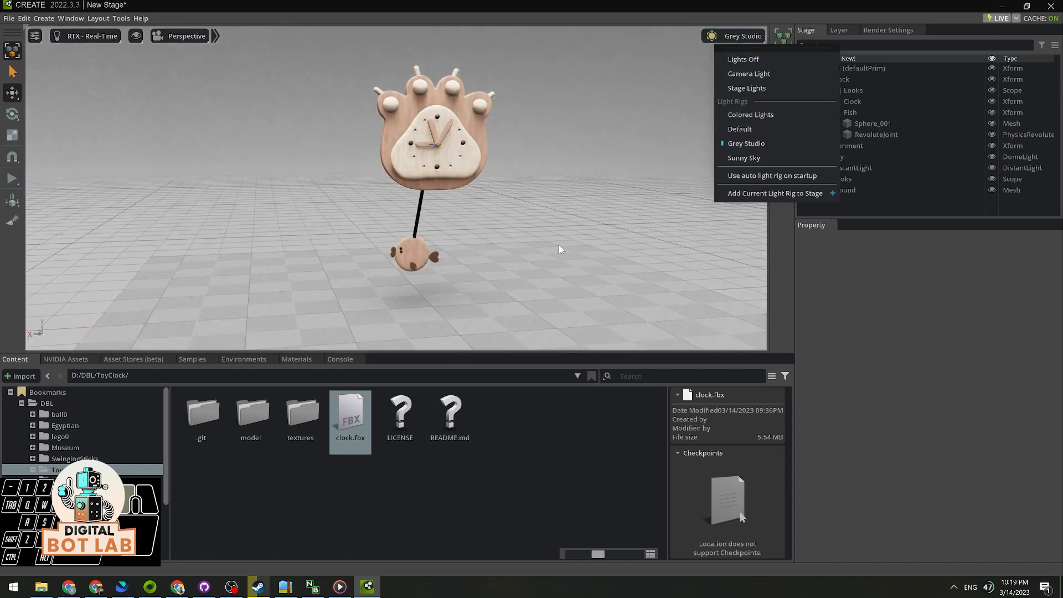
Hide the ground mesh in the Environment and frame the whole clock from the front.
left_click(899, 190)
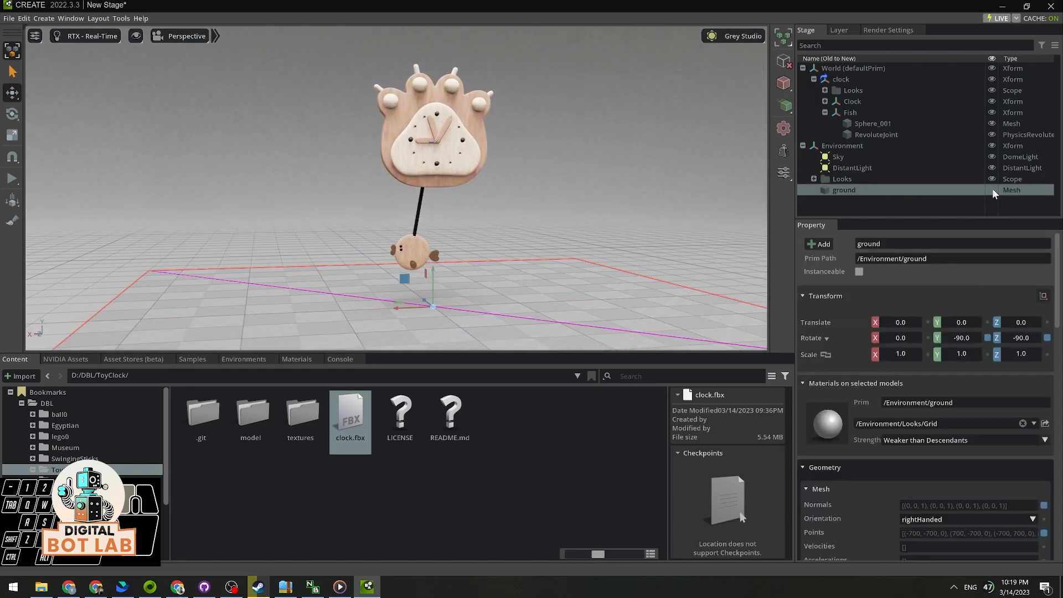
left_click(580, 166)
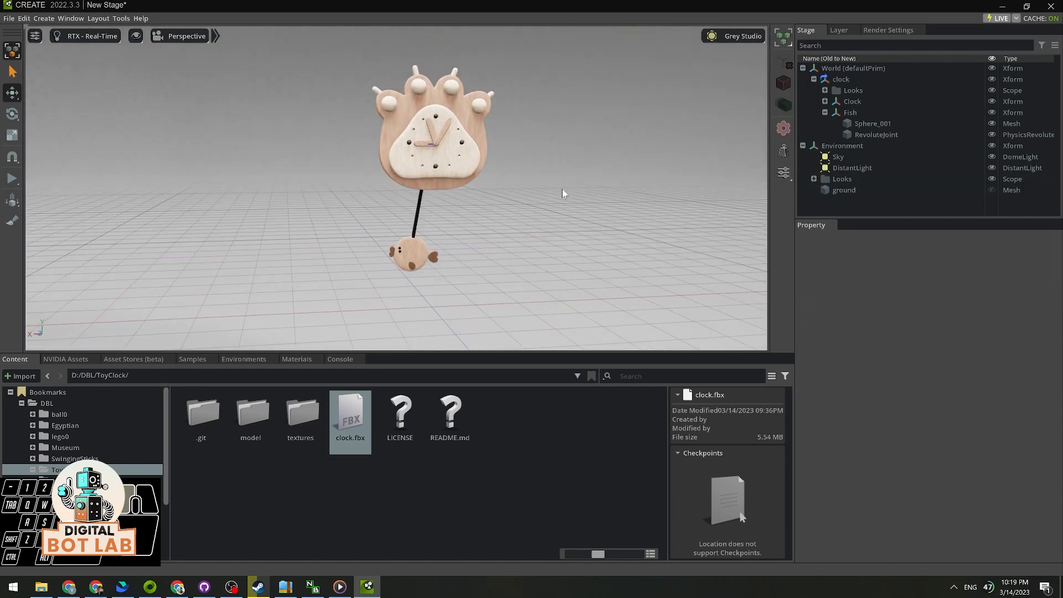
middle_click_drag(539, 195, 537, 206)
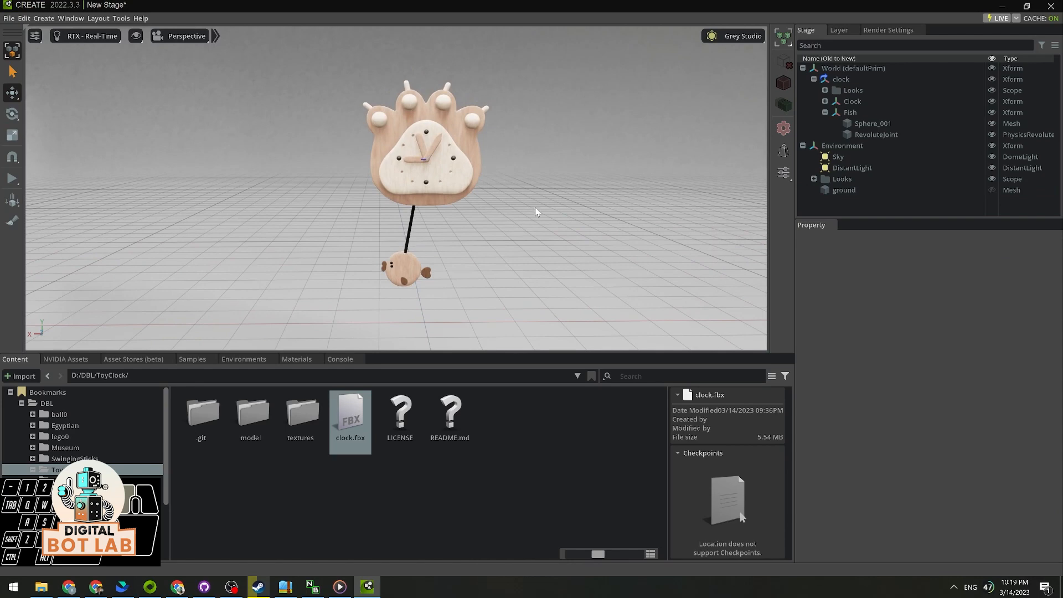
scroll(535, 207, "up", 3)
scroll(535, 208, "down", 1)
left_click_drag(535, 207, 560, 209, "alt")
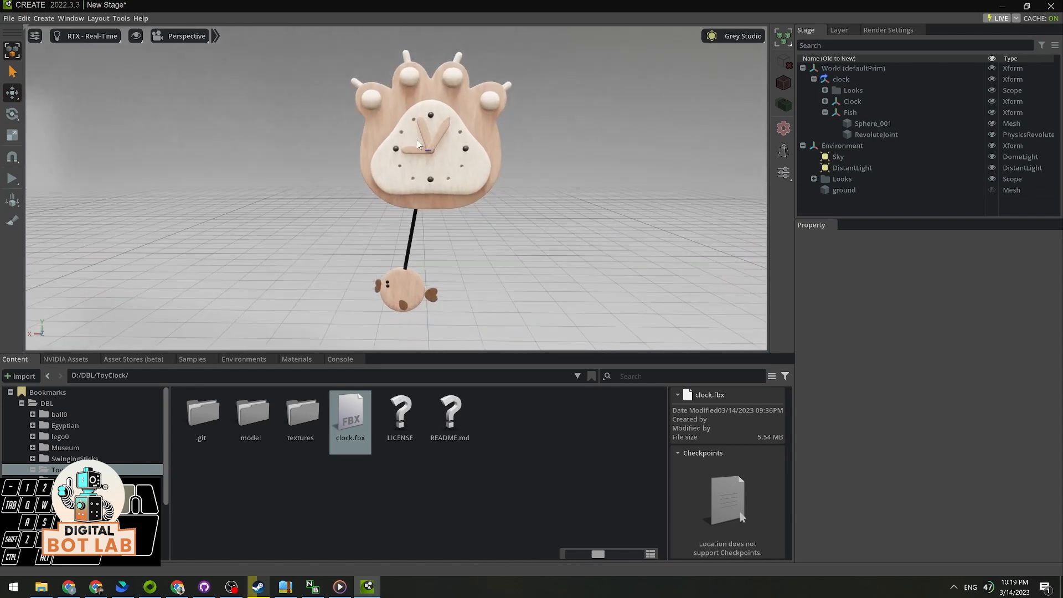
Open the Movie Capture settings for rendering the scene.
left_click(51, 21)
mouse_move(73, 20)
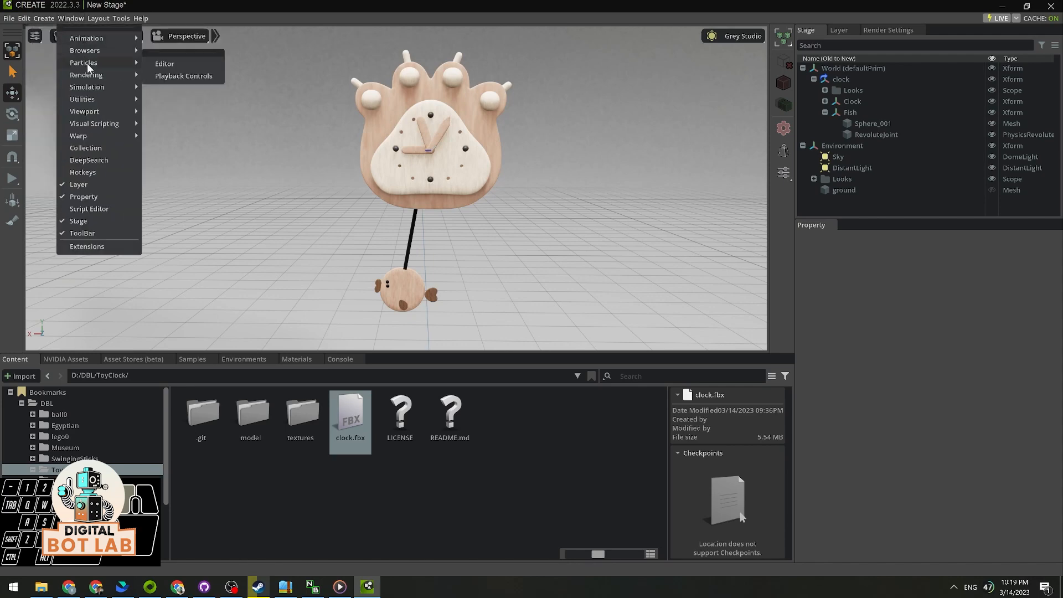
mouse_move(108, 72)
left_click(183, 89)
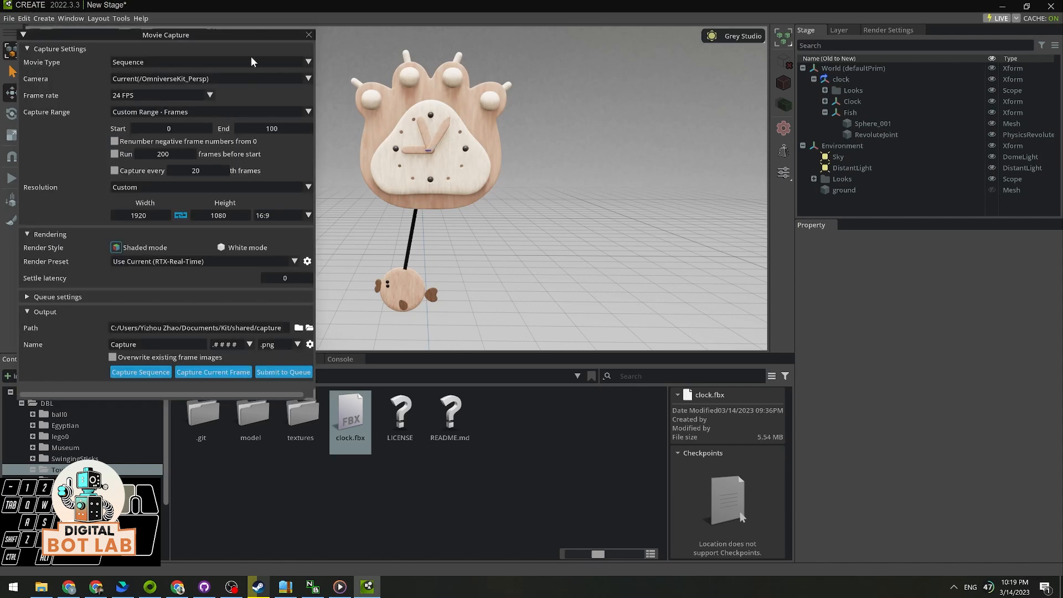
Dock the Movie Capture window beside the viewport and look up the tool with a quick search for "movie".
left_click_drag(233, 31, 369, 192)
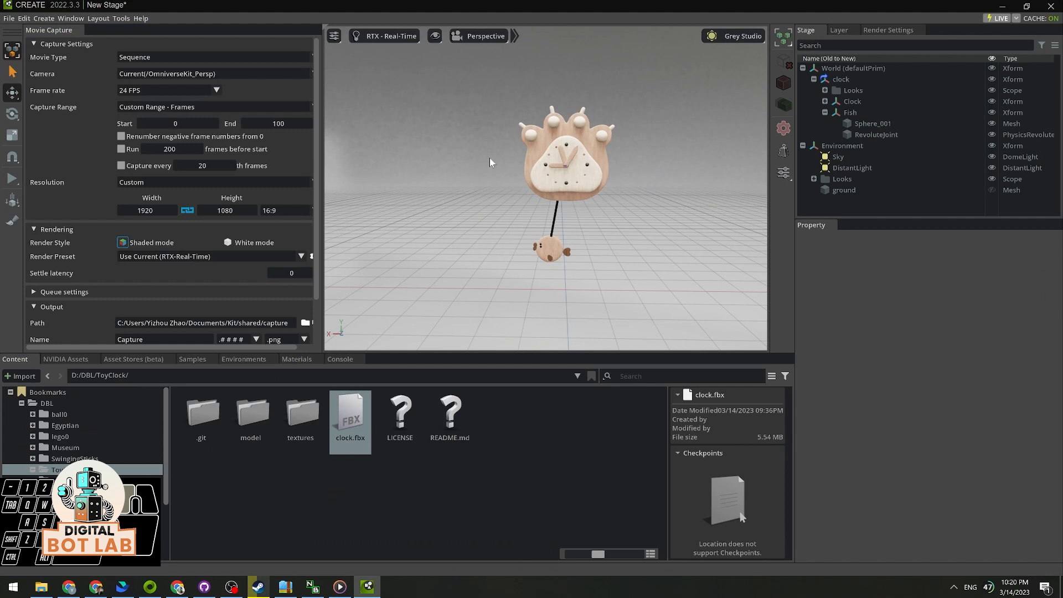
key("Tab")
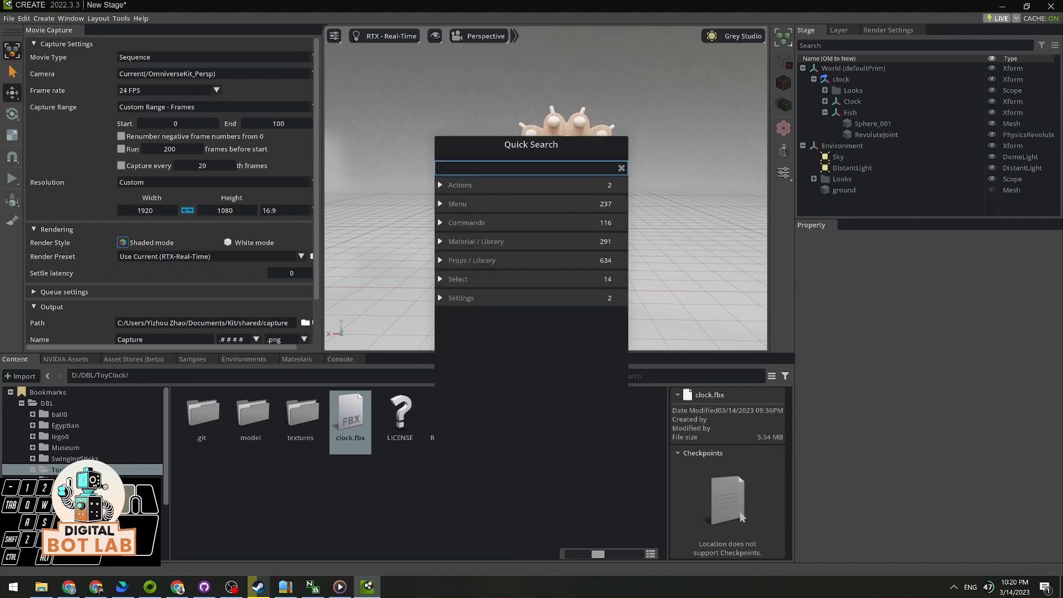
type("movie")
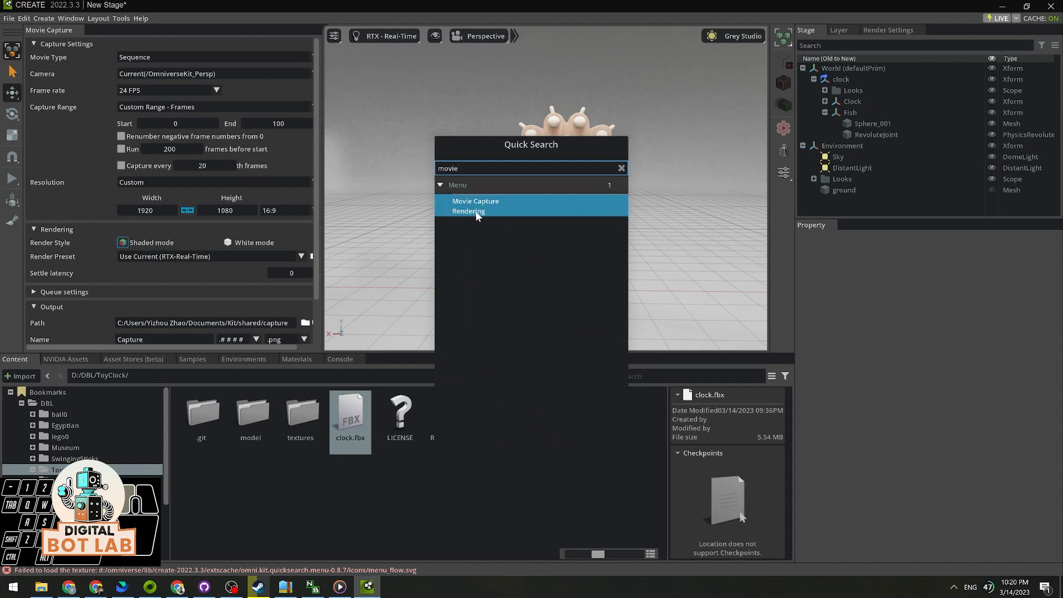
left_click(672, 198)
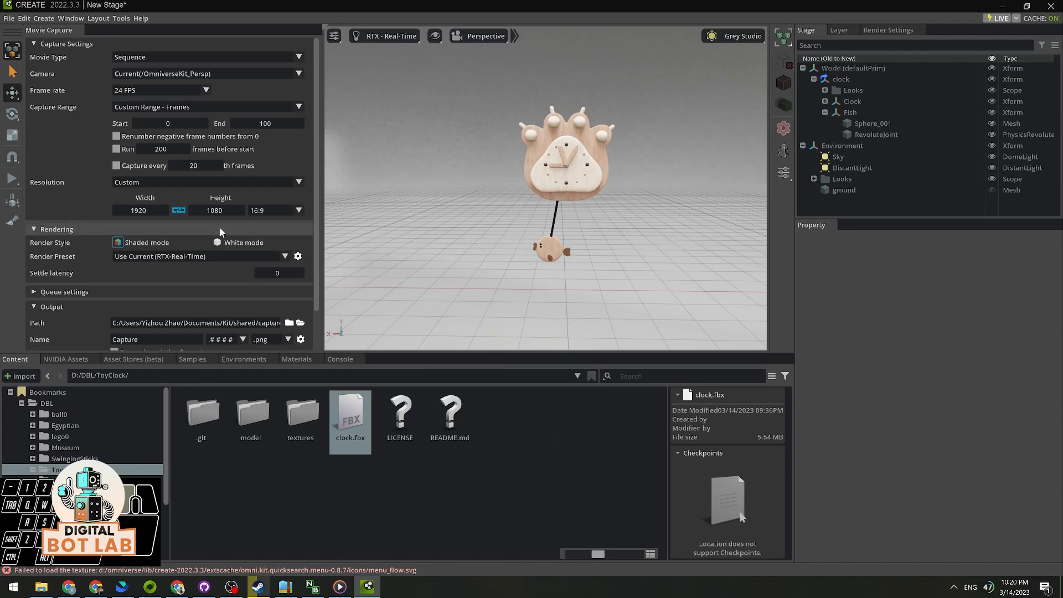
Review the capture settings and the available viewport cameras, and frame the whole clock closer in the Perspective view.
scroll(219, 227, "down", 2)
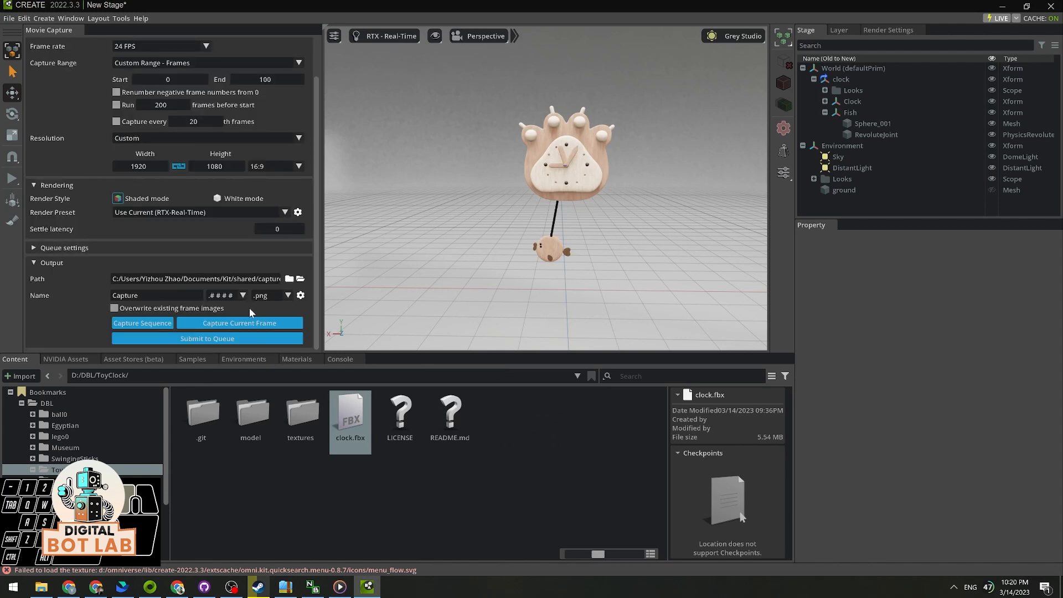
scroll(266, 250, "up", 2)
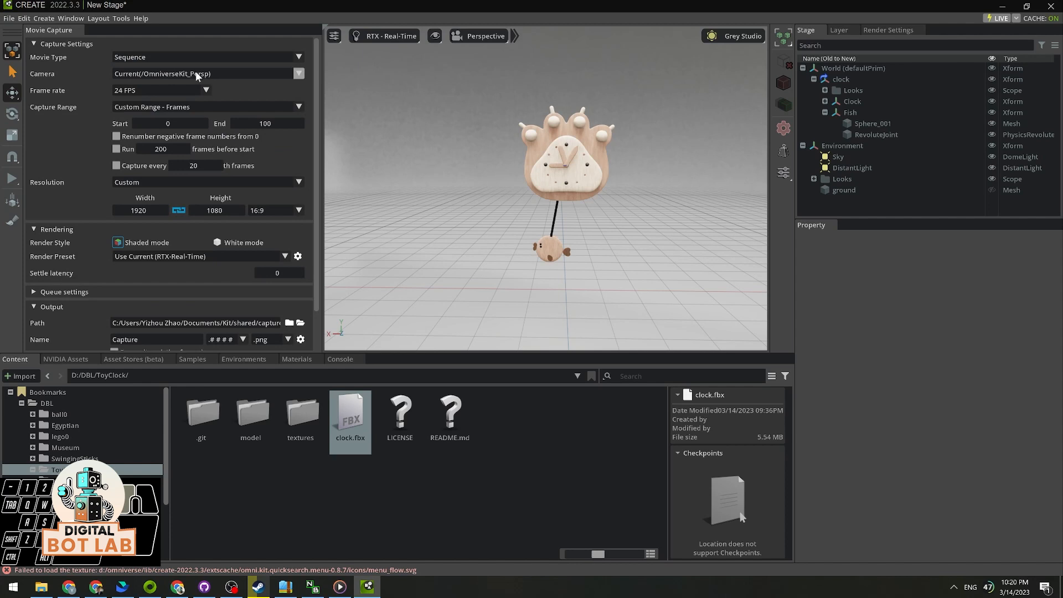
left_click(473, 36)
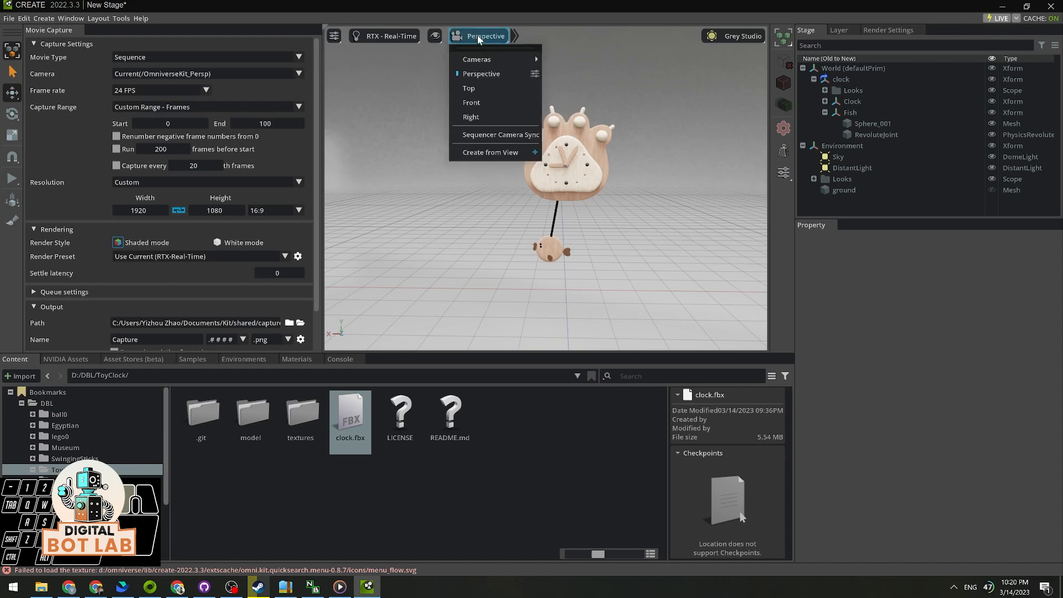
left_click(477, 37)
scroll(625, 202, "up", 4)
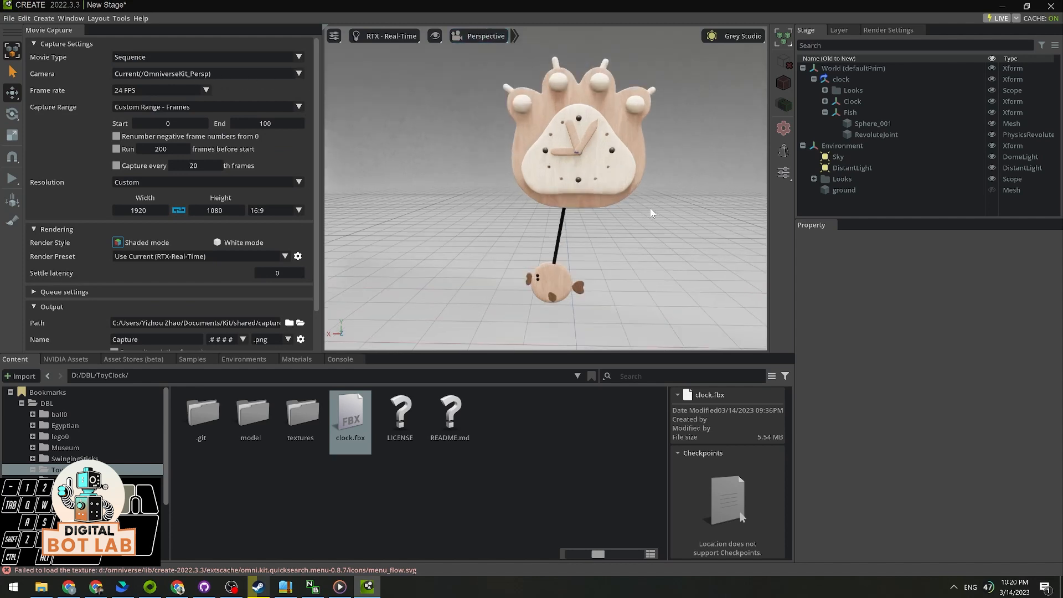
middle_click_drag(650, 209, 621, 217)
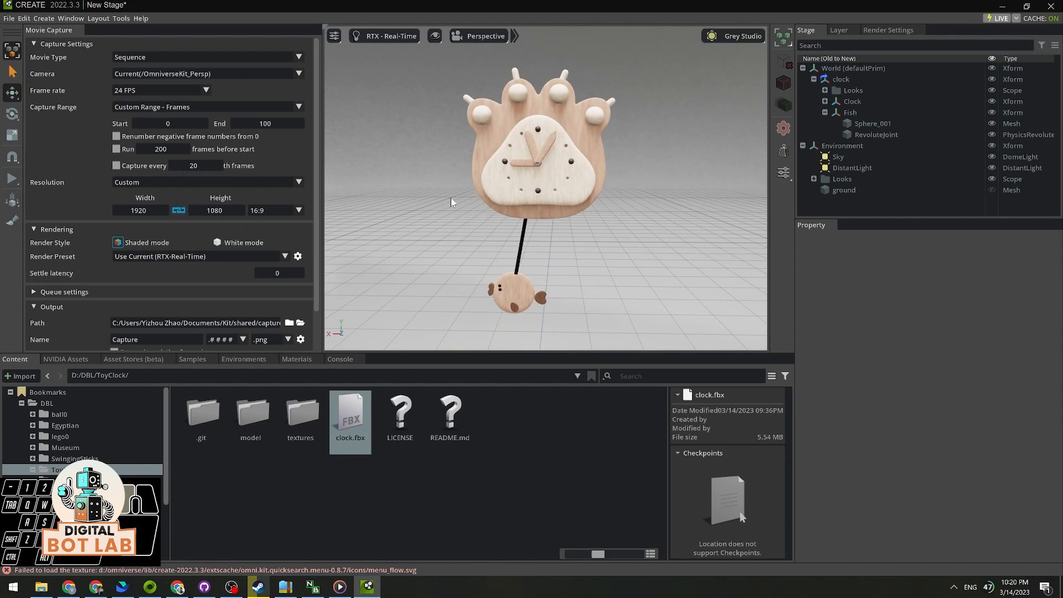
Set the custom capture resolution to 1024 wide by 1024 high.
double_click(148, 209)
type("1024")
double_click(229, 213)
type("1024")
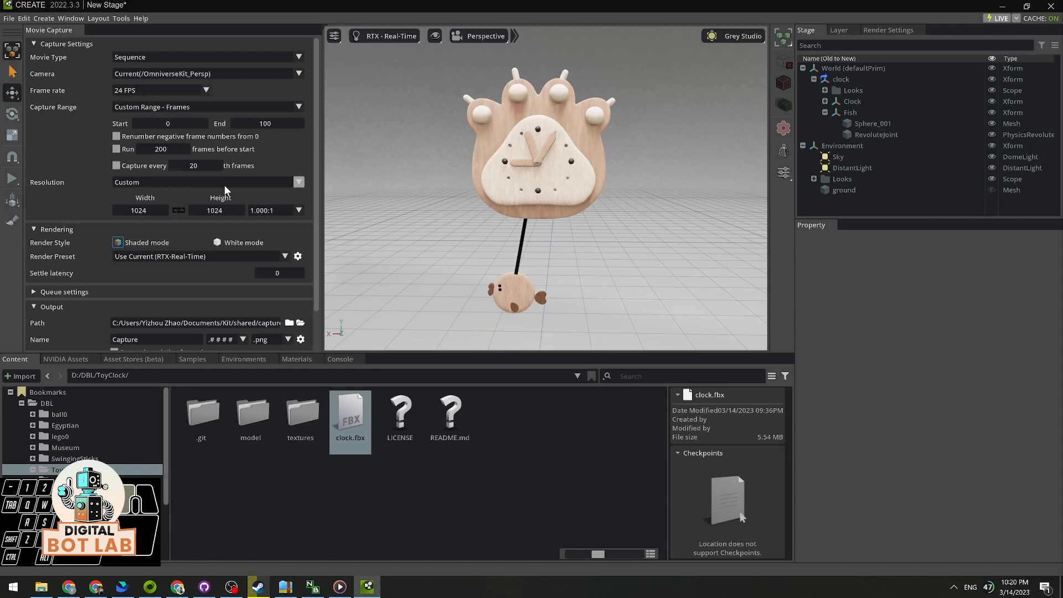
Examine the available render presets for the capture, keeping Use Current (RTX-Real-Time).
scroll(224, 185, "down", 2)
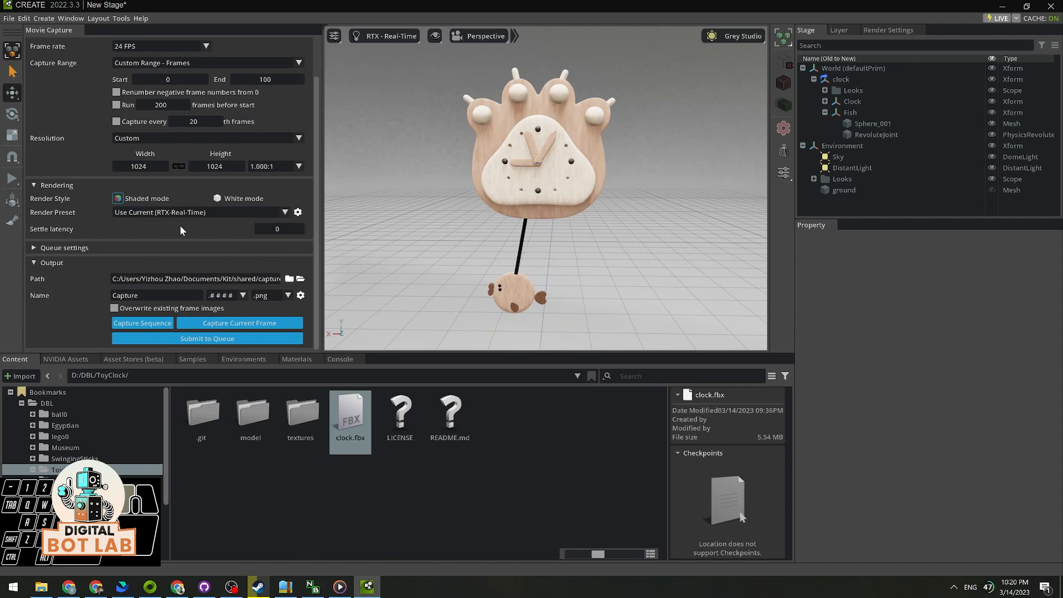
left_click(284, 213)
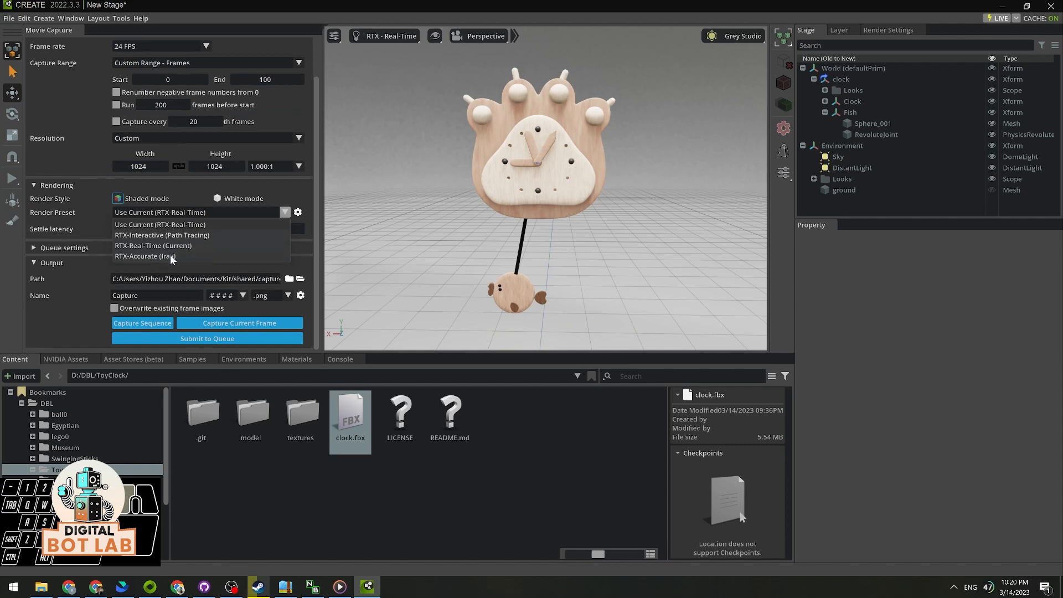
left_click(71, 168)
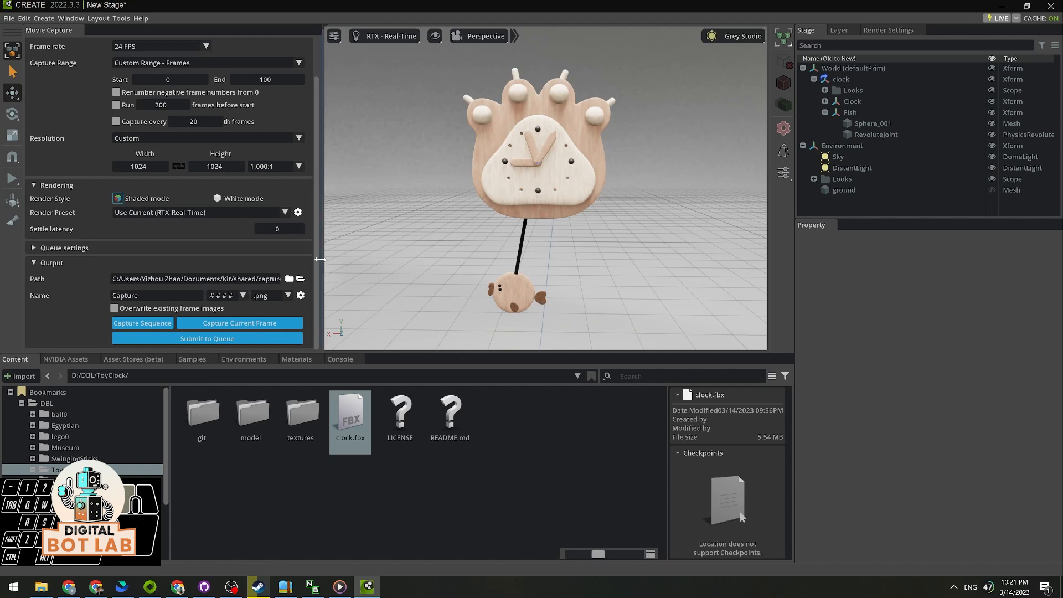
Set the capture output format to .mp4 and name the file Toyclock.
left_click_drag(320, 263, 333, 263)
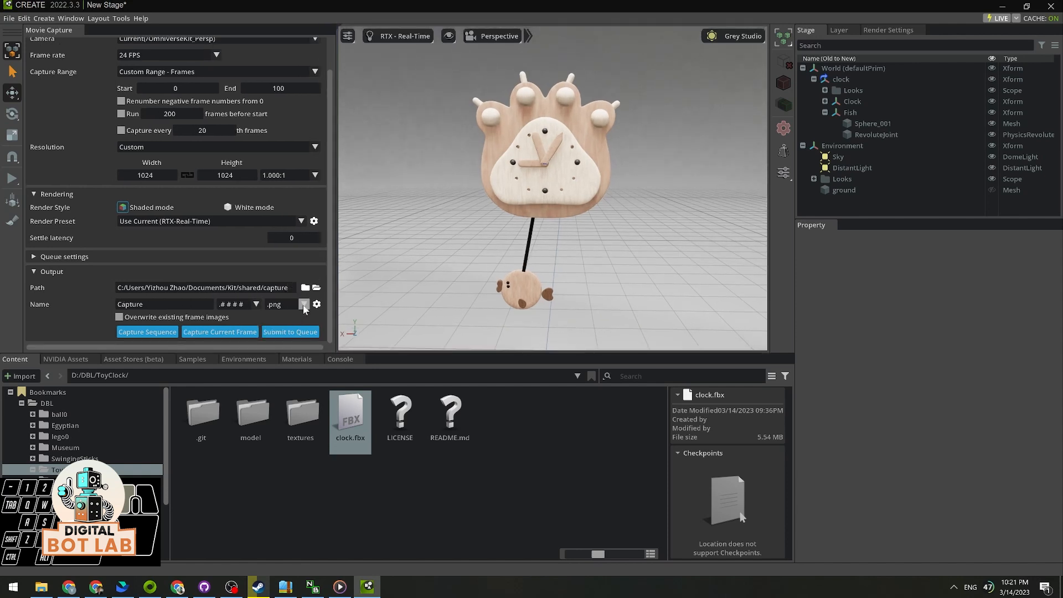
left_click(304, 304)
left_click(286, 348)
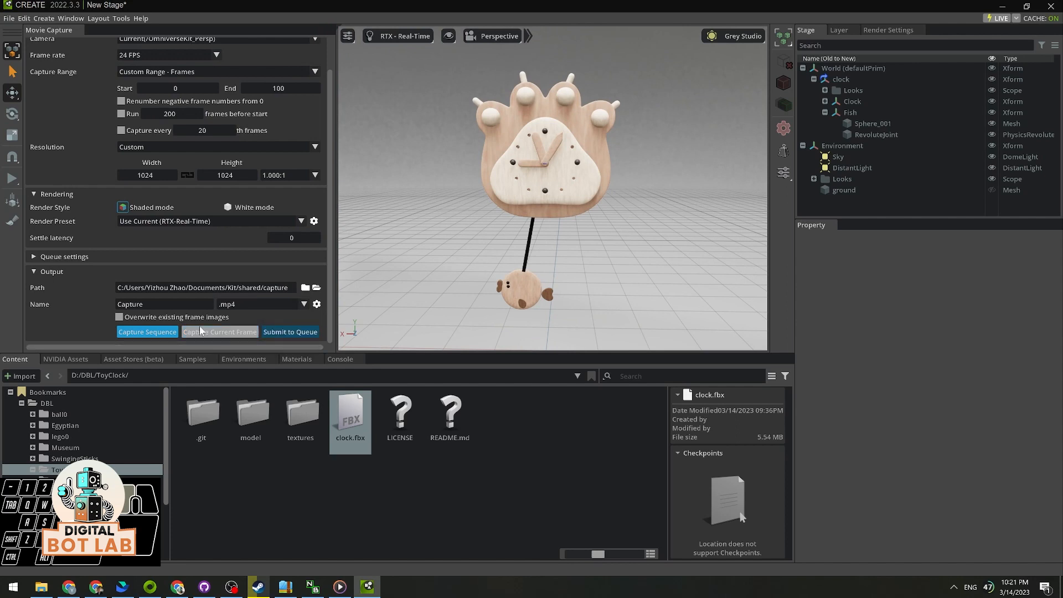
type("To")
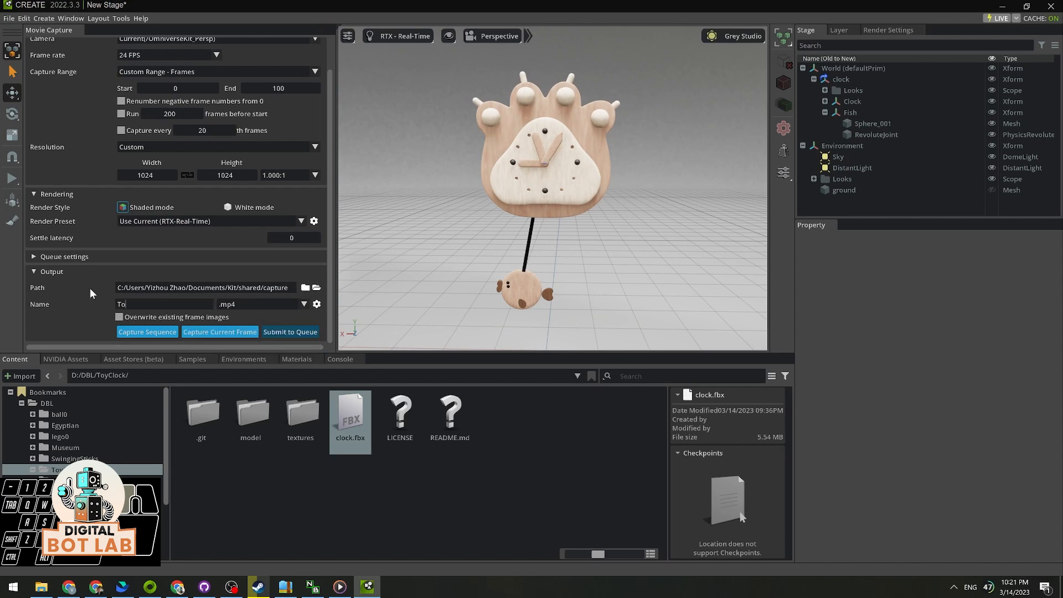
type("yclock")
Set the end frame of the custom capture range to 720.
scroll(293, 180, "up", 2)
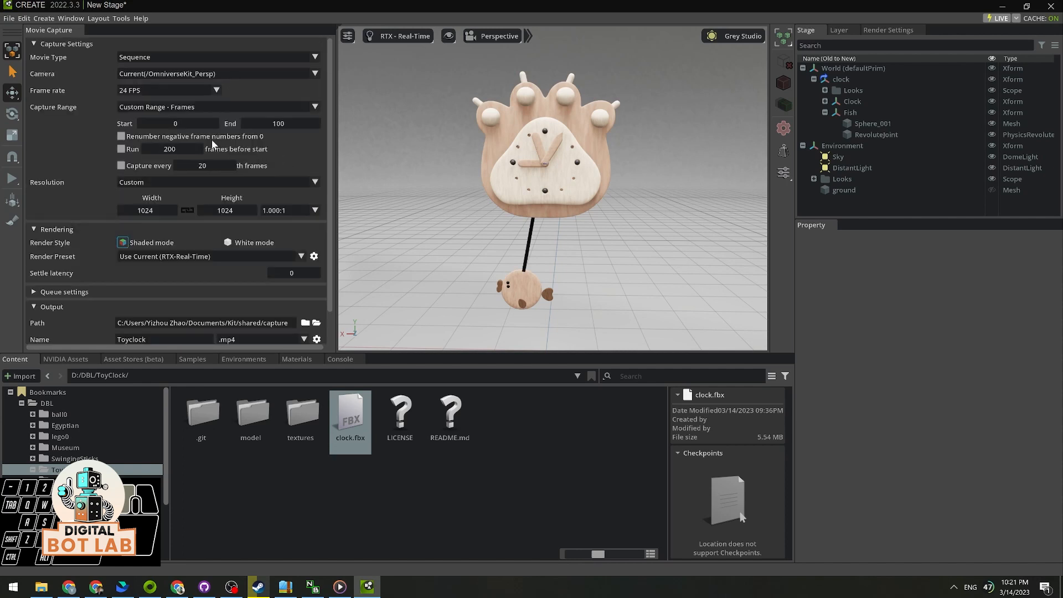
left_click(249, 124)
double_click(249, 124)
left_click(311, 154)
Frame the clock and its fish pendulum larger in the viewport and start capturing the sequence.
scroll(562, 240, "up", 2)
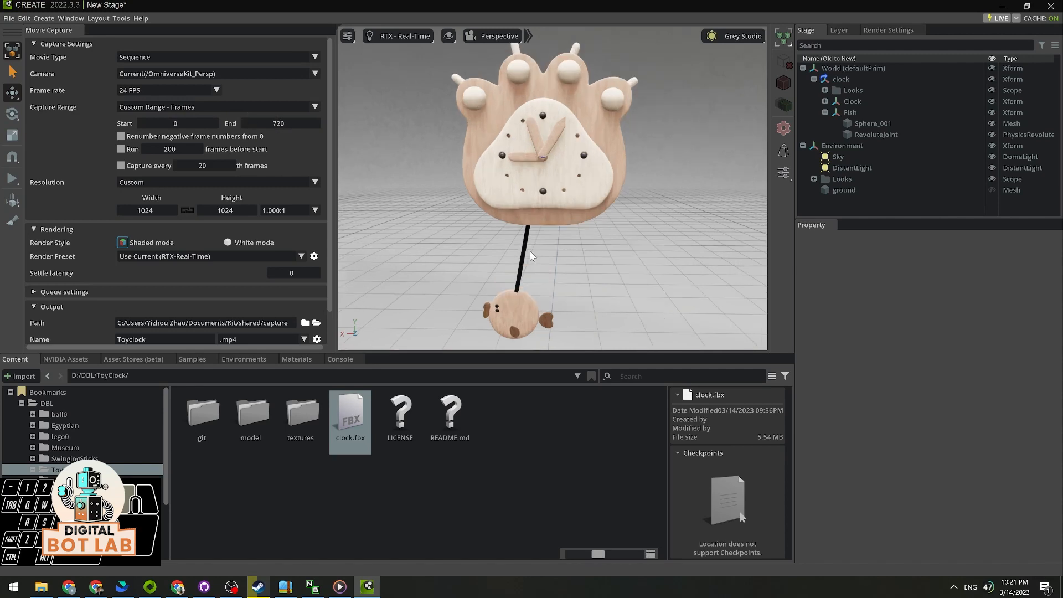
scroll(184, 311, "down", 2)
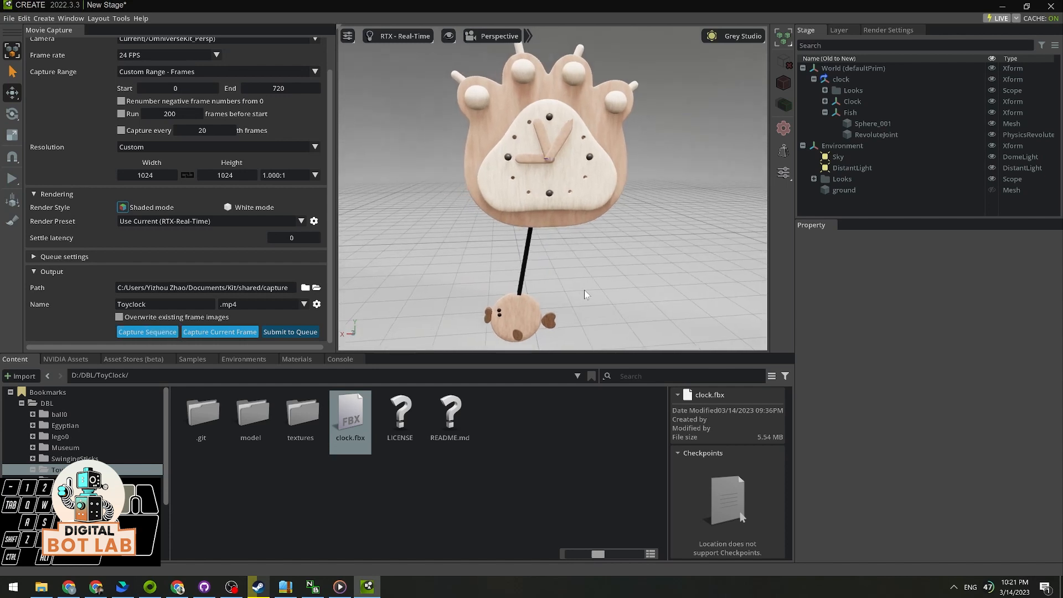
left_click(148, 332)
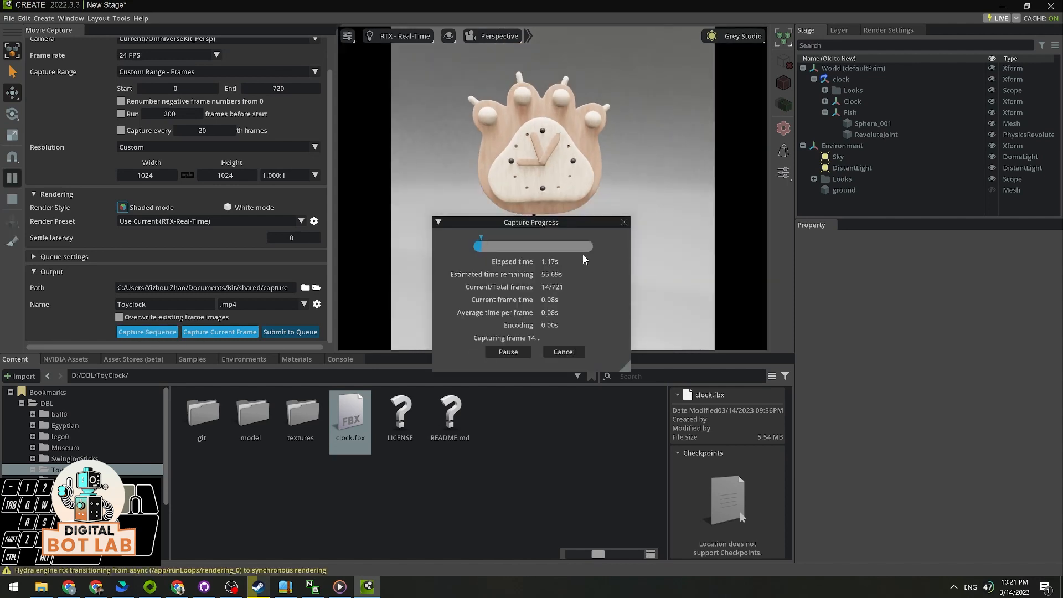